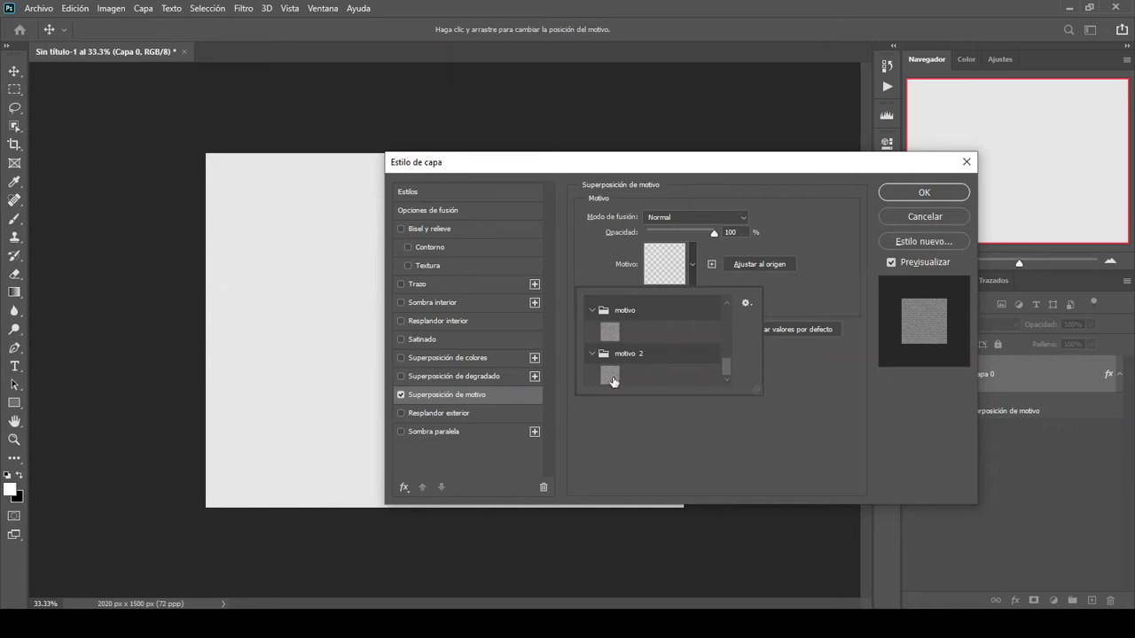
Step: Apply the pattern from the "motivo 2" group as the background layer's pattern overlay at 30% scale
{"action": "left_click", "coordinate": [611, 376]}
{"action": "left_click", "coordinate": [689, 264]}
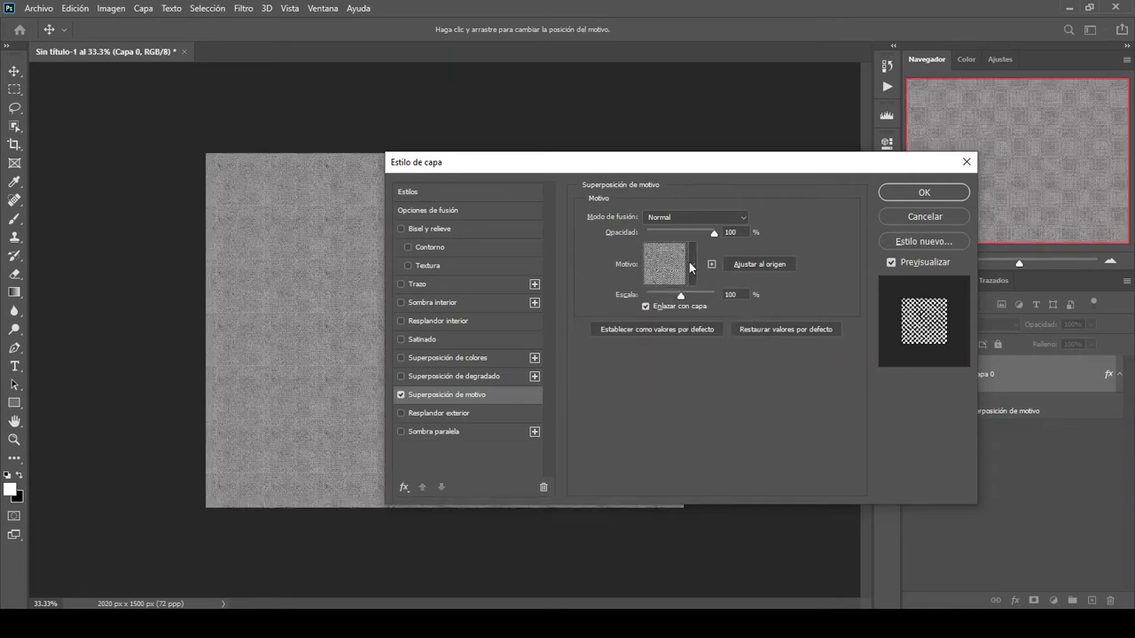
{"action": "type", "text": "30"}
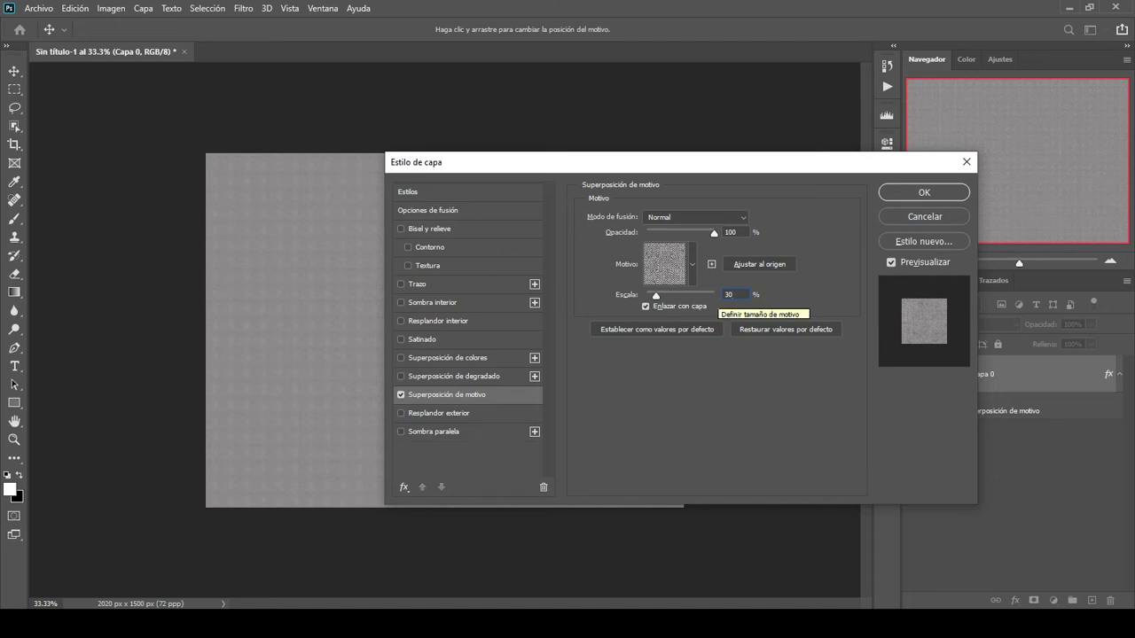
{"action": "left_click", "coordinate": [923, 194]}
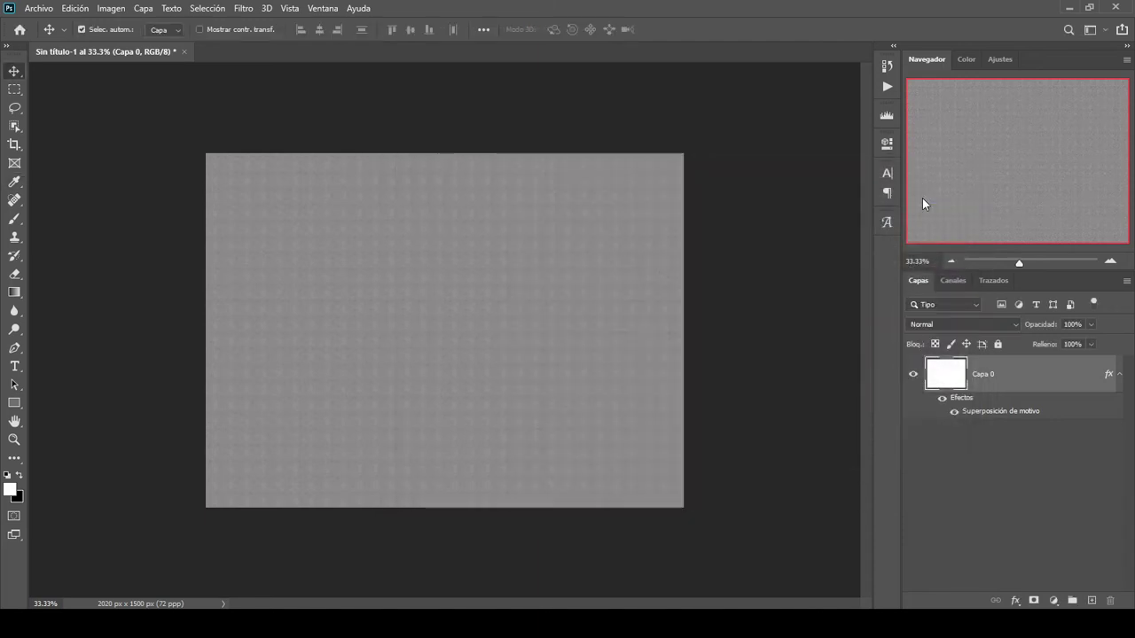
Step: Set the Type tool's font to ONRAMP Regular at 600 pt with 300 pt leading
{"action": "left_click", "coordinate": [14, 366]}
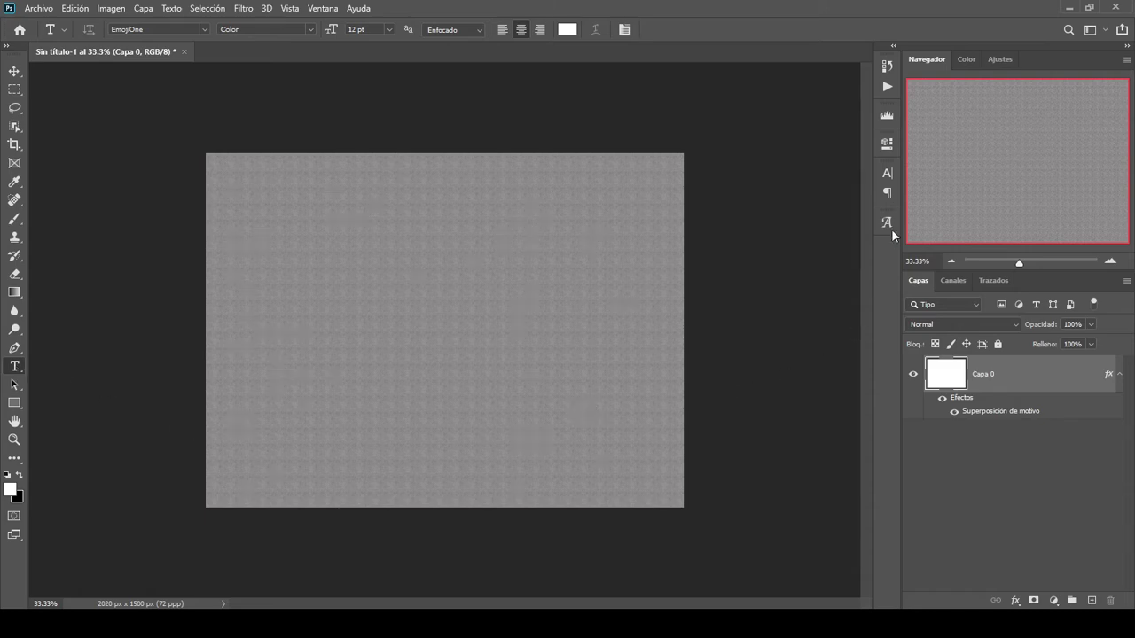
{"action": "left_click", "coordinate": [887, 178]}
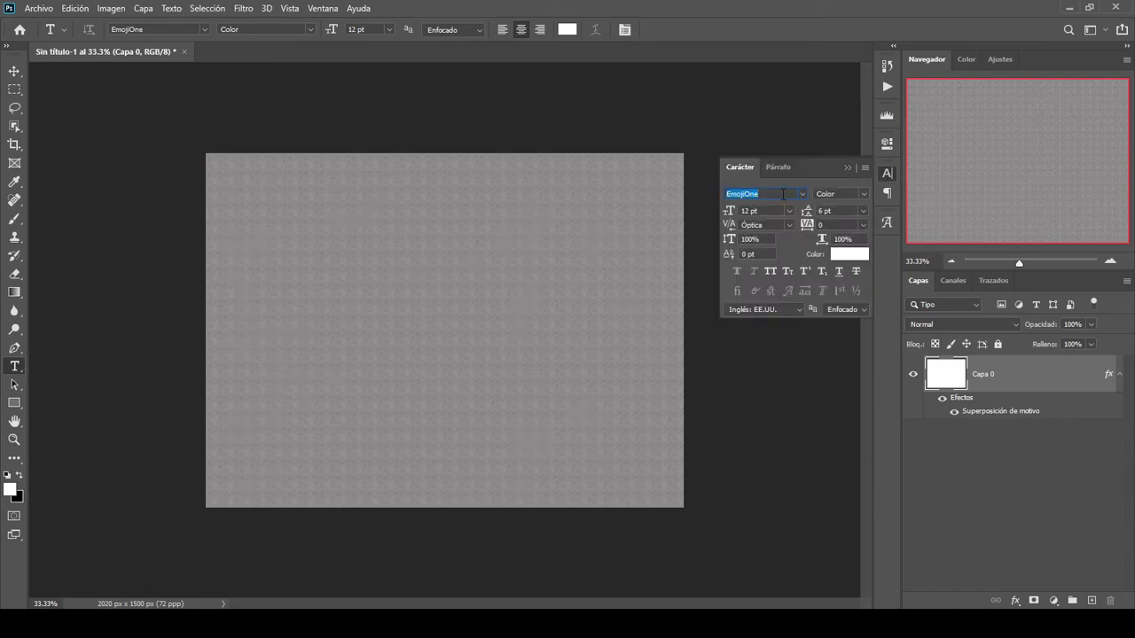
{"action": "type", "text": "onram"}
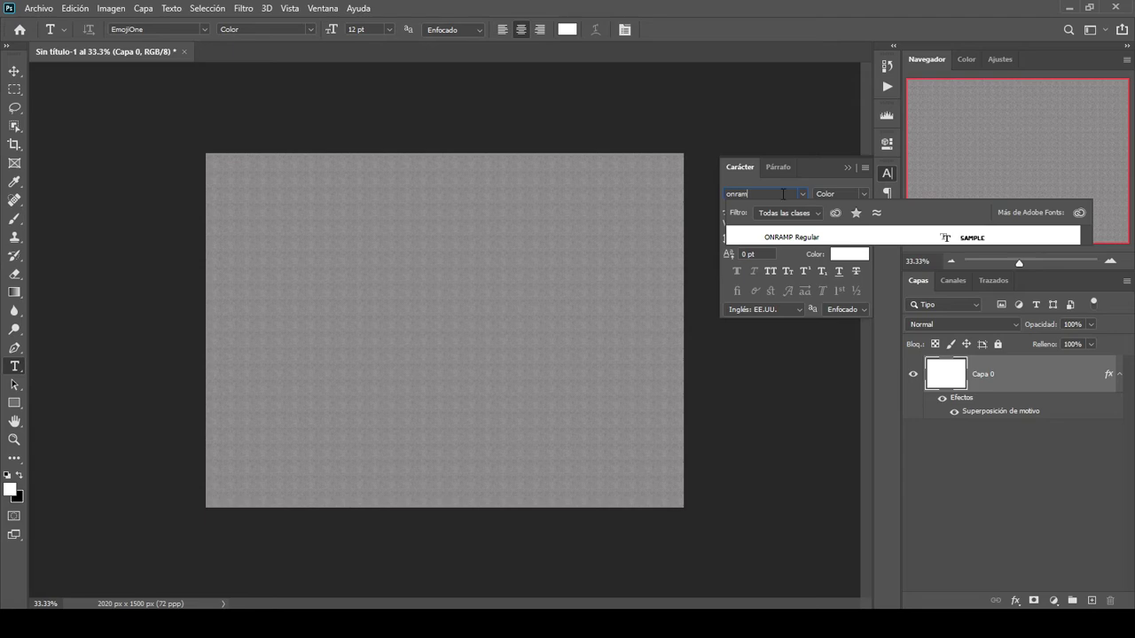
{"action": "left_click", "coordinate": [795, 232]}
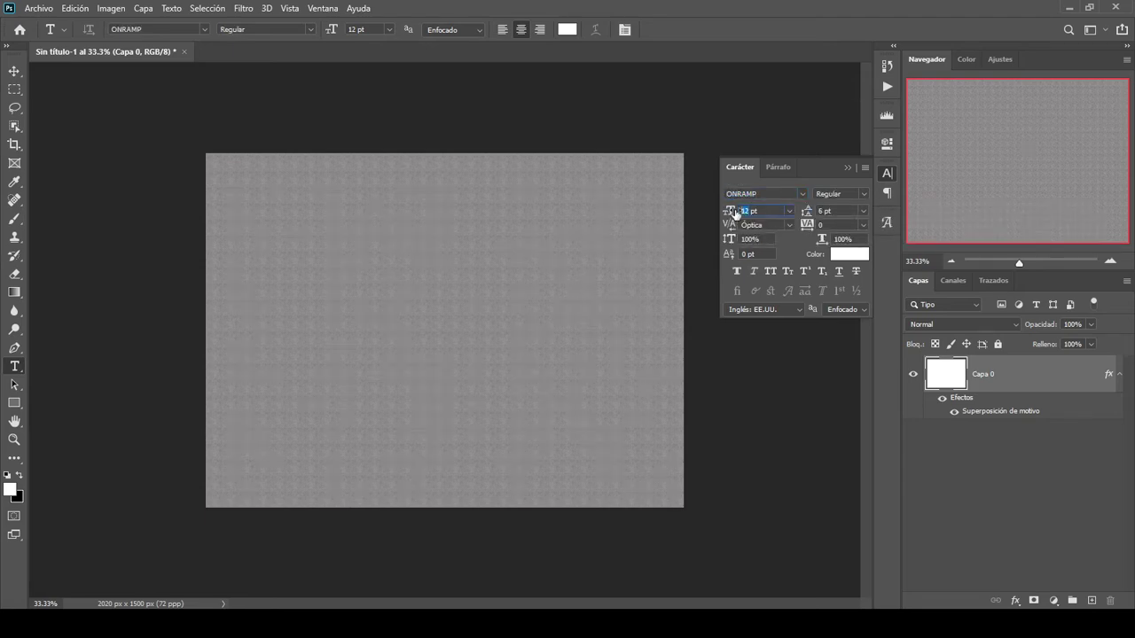
{"action": "type", "text": "00"}
{"action": "key", "text": "Return"}
{"action": "left_click", "coordinate": [813, 214]}
{"action": "type", "text": "300"}
{"action": "left_click", "coordinate": [846, 168]}
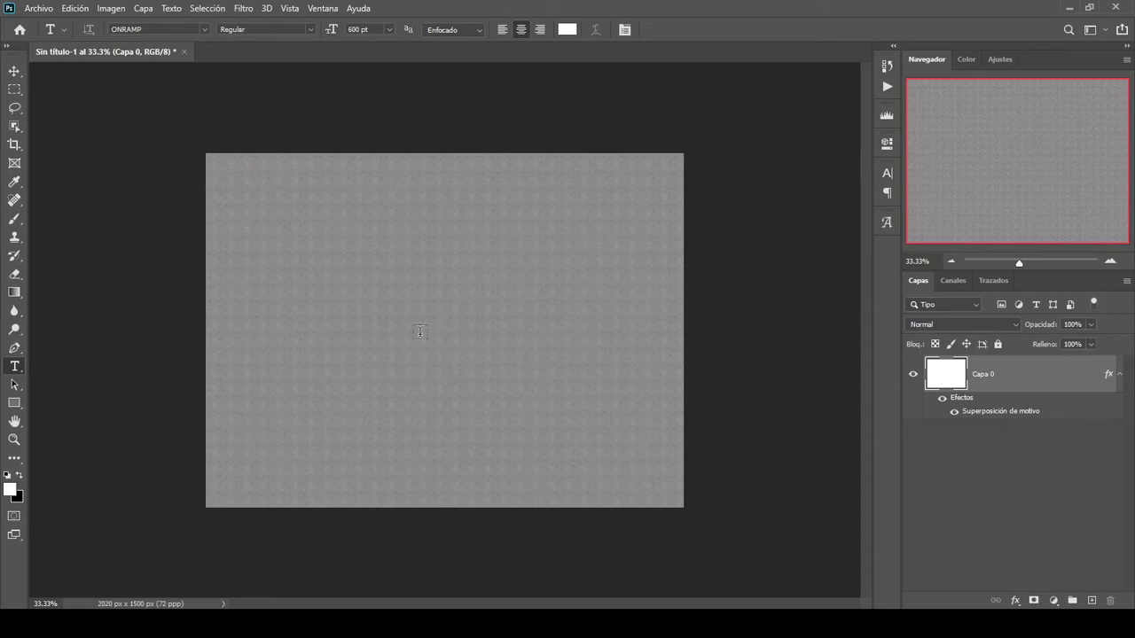
Step: Add a text layer on the canvas reading TEXTO, CLASICO and NEGRO on three separate lines
{"action": "left_click", "coordinate": [393, 308]}
{"action": "type", "text": "TEXTO "}
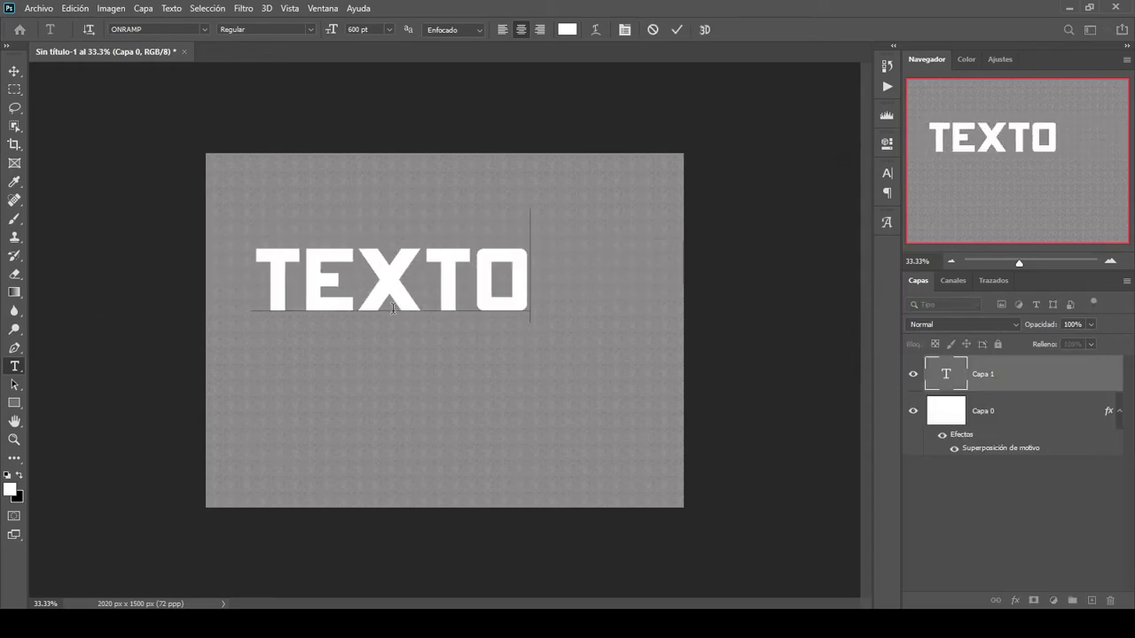
{"action": "type", "text": "CLASICO"}
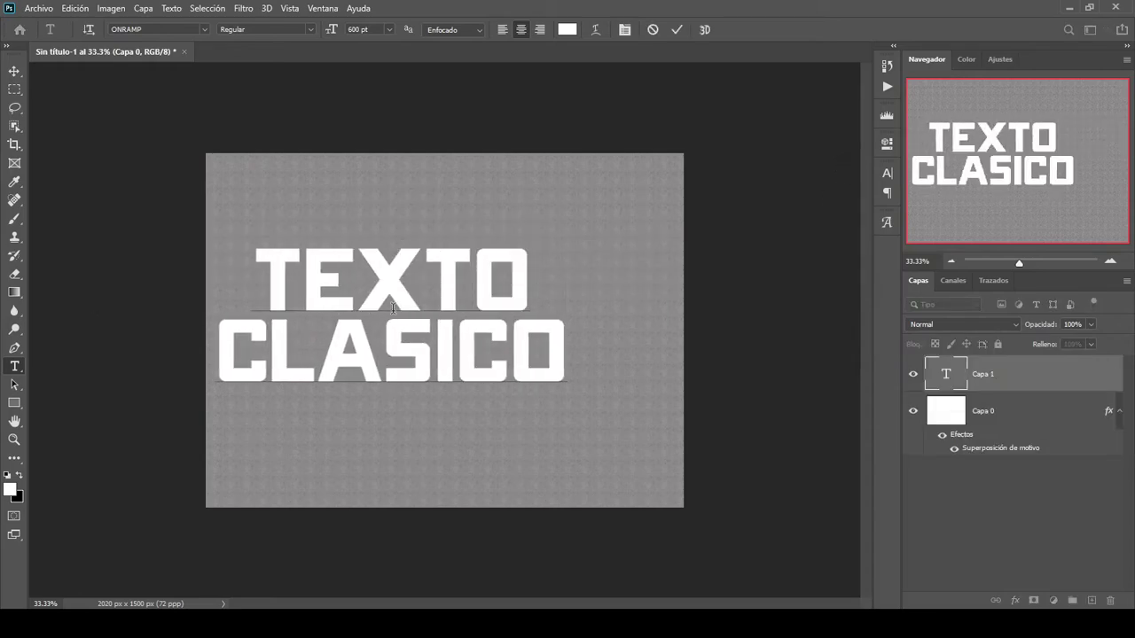
{"action": "key", "text": "Return"}
{"action": "type", "text": "NEGRO"}
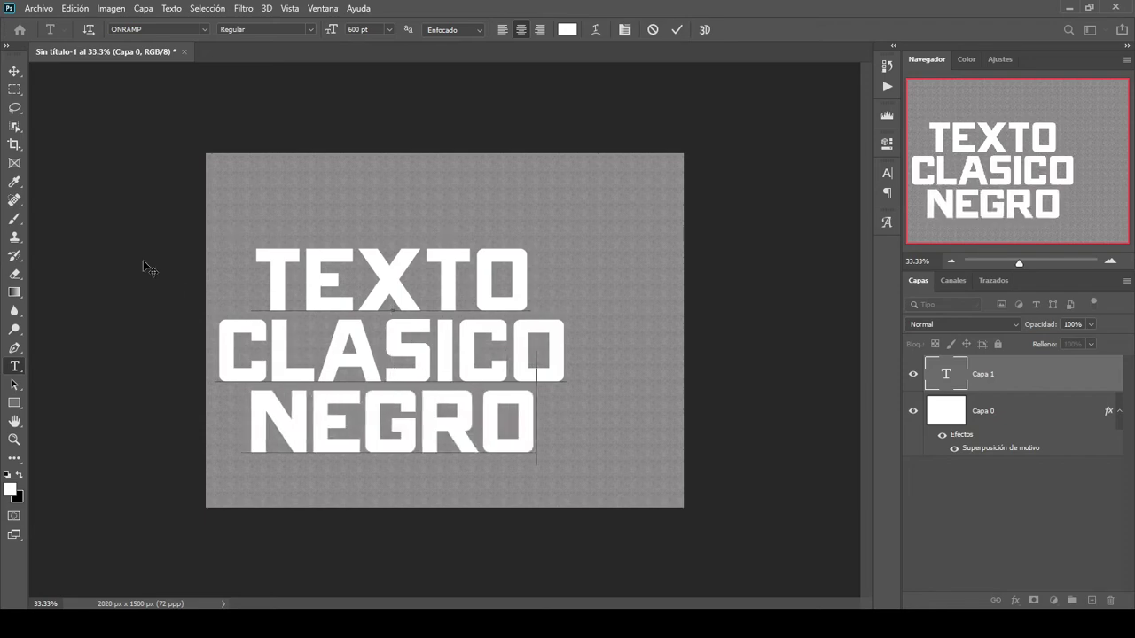
Step: Centre the text layer horizontally and vertically on the whole canvas, leaving no selection active
{"action": "left_click", "coordinate": [12, 73]}
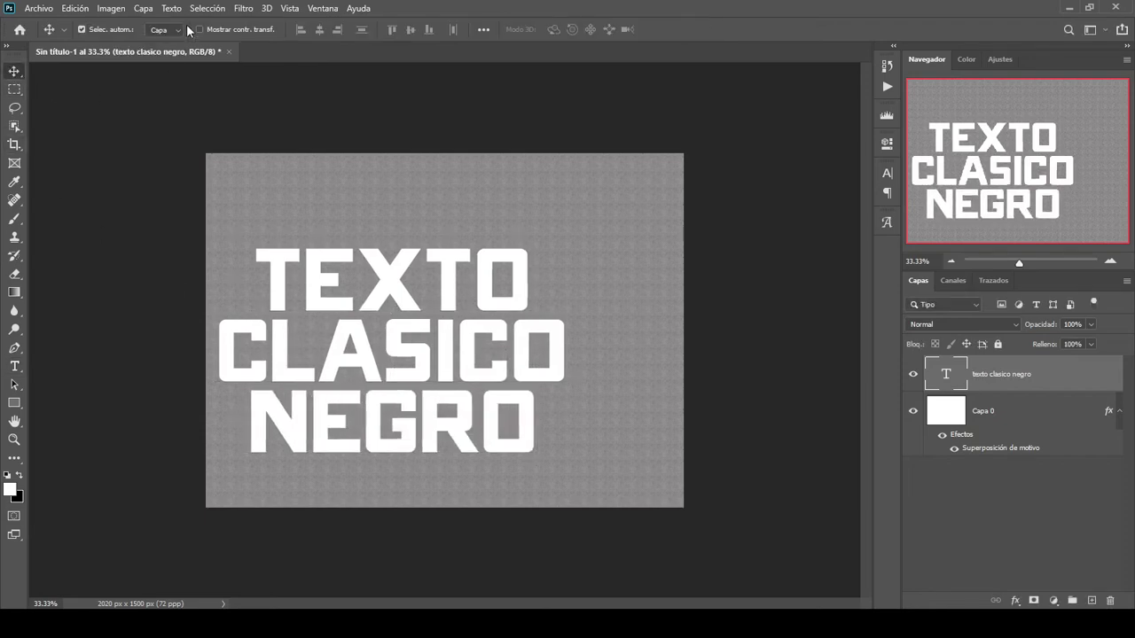
{"action": "left_click", "coordinate": [206, 8]}
{"action": "left_click", "coordinate": [209, 22]}
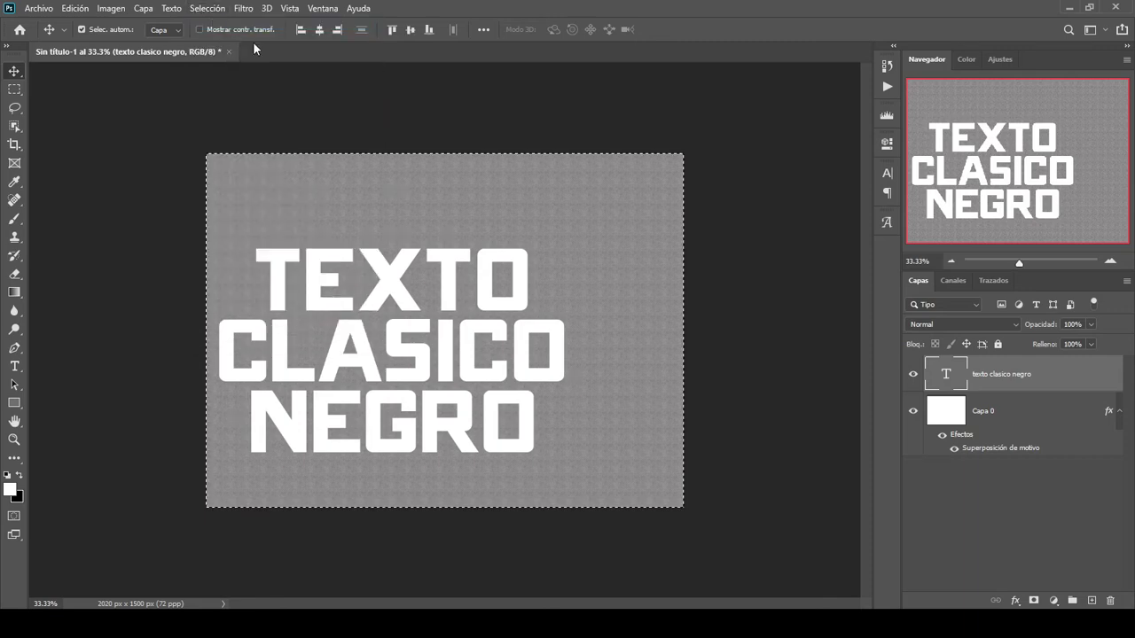
{"action": "left_click", "coordinate": [319, 30]}
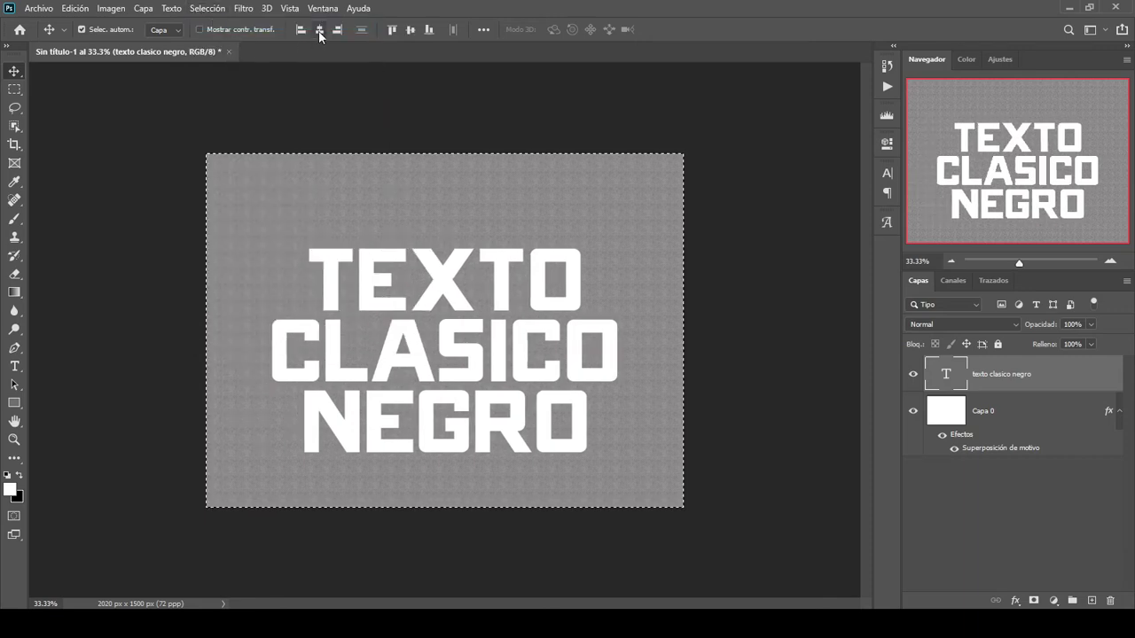
{"action": "left_click", "coordinate": [410, 30]}
{"action": "left_click", "coordinate": [212, 11]}
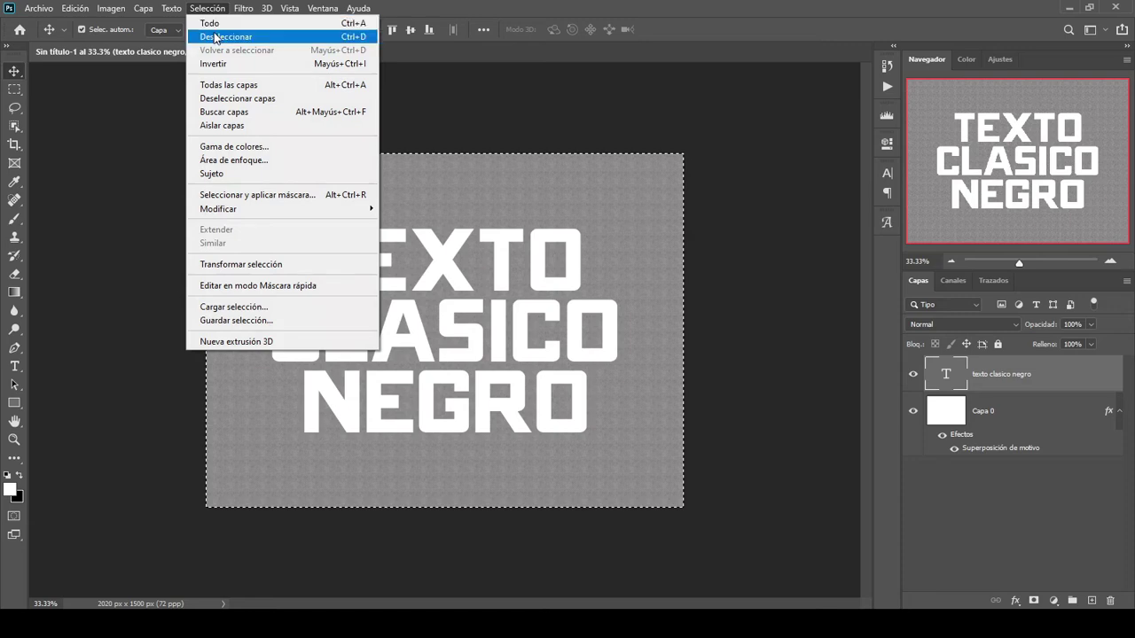
{"action": "left_click", "coordinate": [213, 37]}
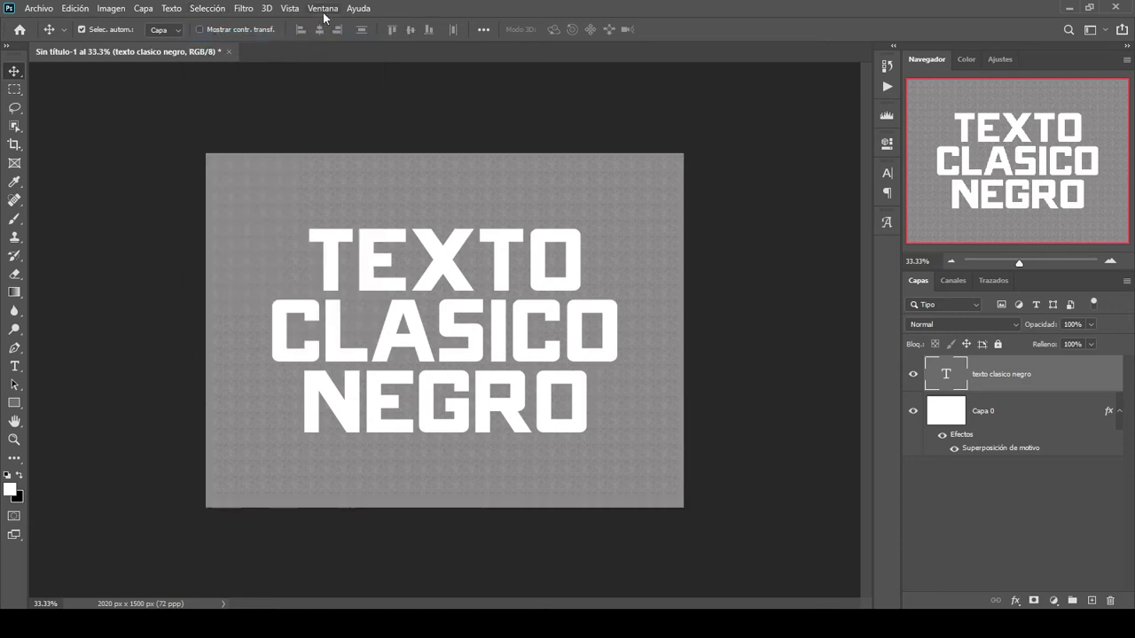
Step: Create an action set named 3D and start recording a new action in it with the default name
{"action": "left_click", "coordinate": [324, 11]}
{"action": "left_click", "coordinate": [354, 105]}
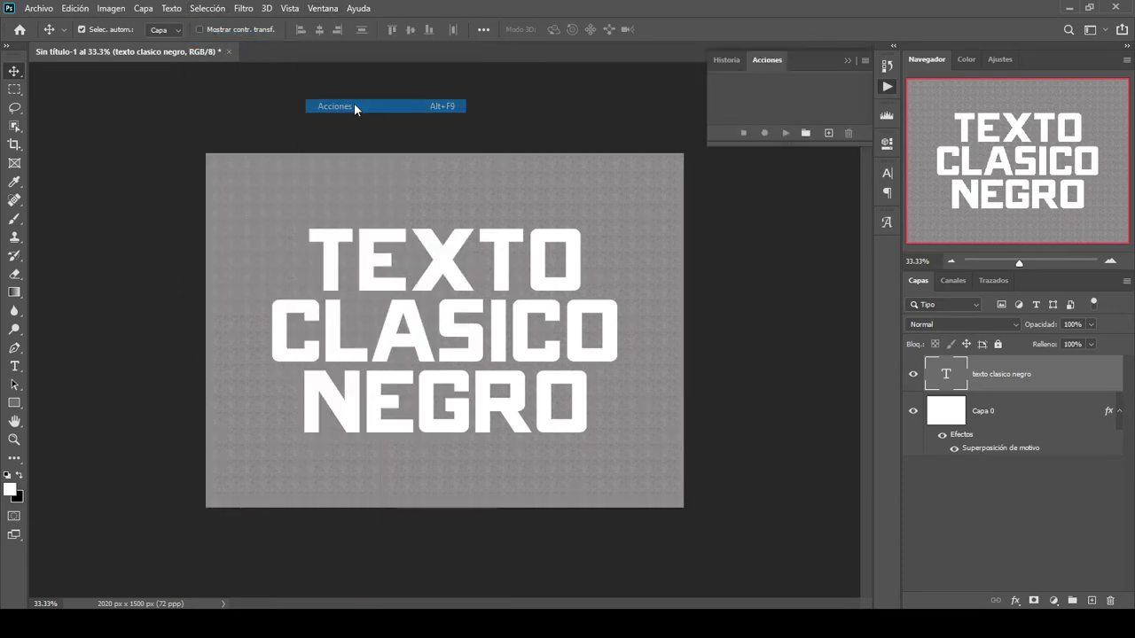
{"action": "left_click", "coordinate": [807, 133]}
{"action": "type", "text": "3"}
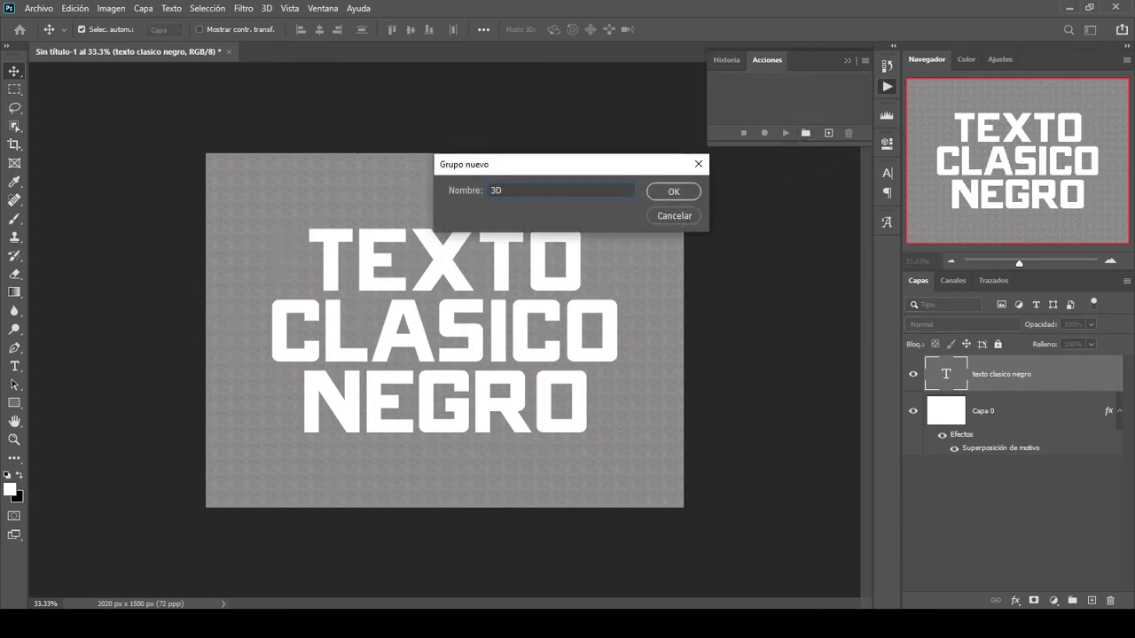
{"action": "type", "text": "D"}
{"action": "left_click", "coordinate": [674, 192]}
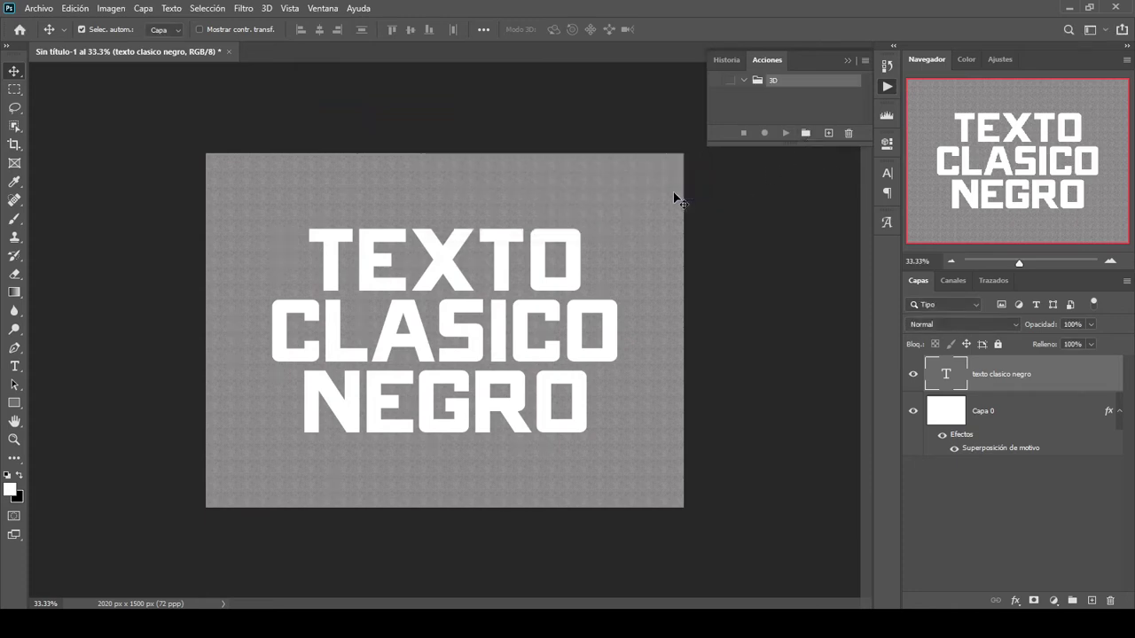
{"action": "left_click", "coordinate": [828, 133]}
{"action": "left_click", "coordinate": [744, 193]}
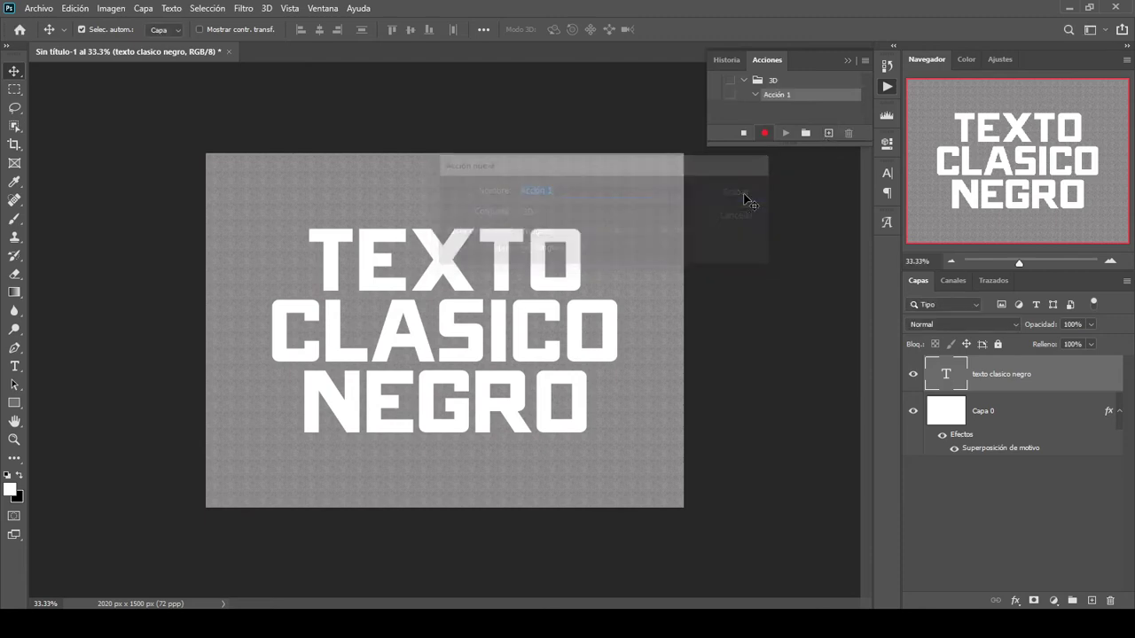
Step: Duplicate the text layer and send the copy one level back, beneath the original text
{"action": "right_click", "coordinate": [1013, 377]}
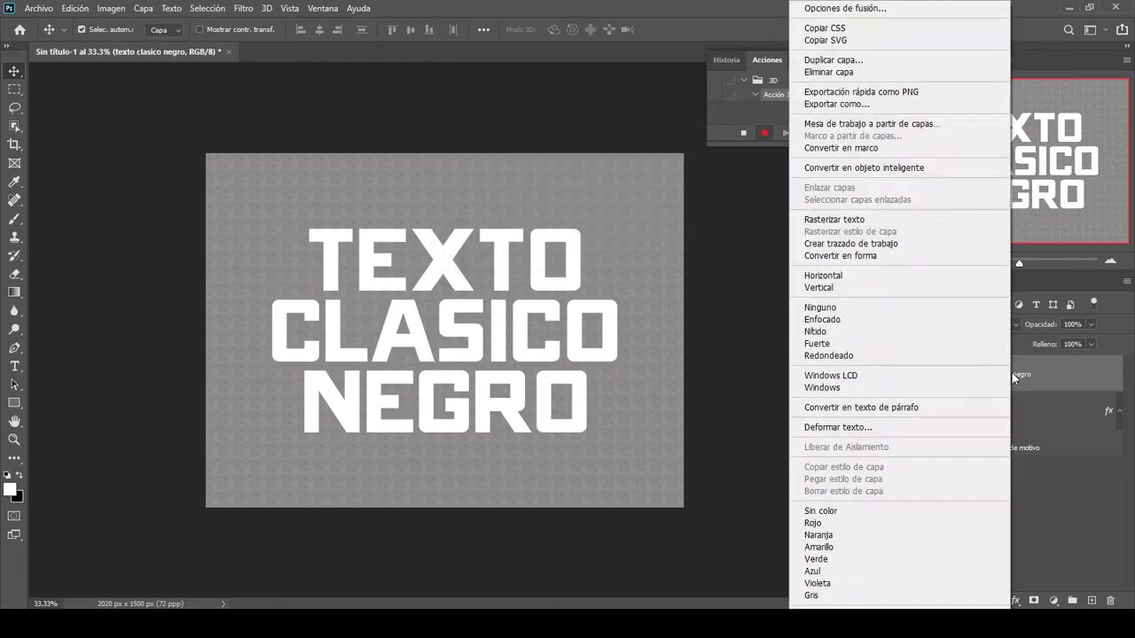
{"action": "left_click", "coordinate": [856, 60]}
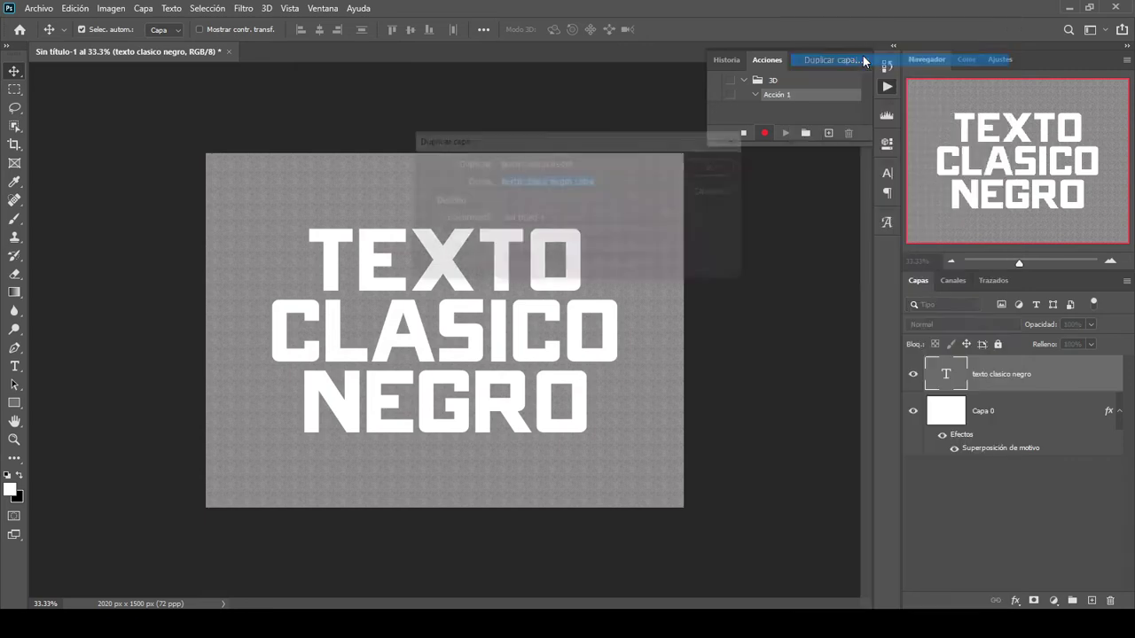
{"action": "left_click", "coordinate": [714, 167]}
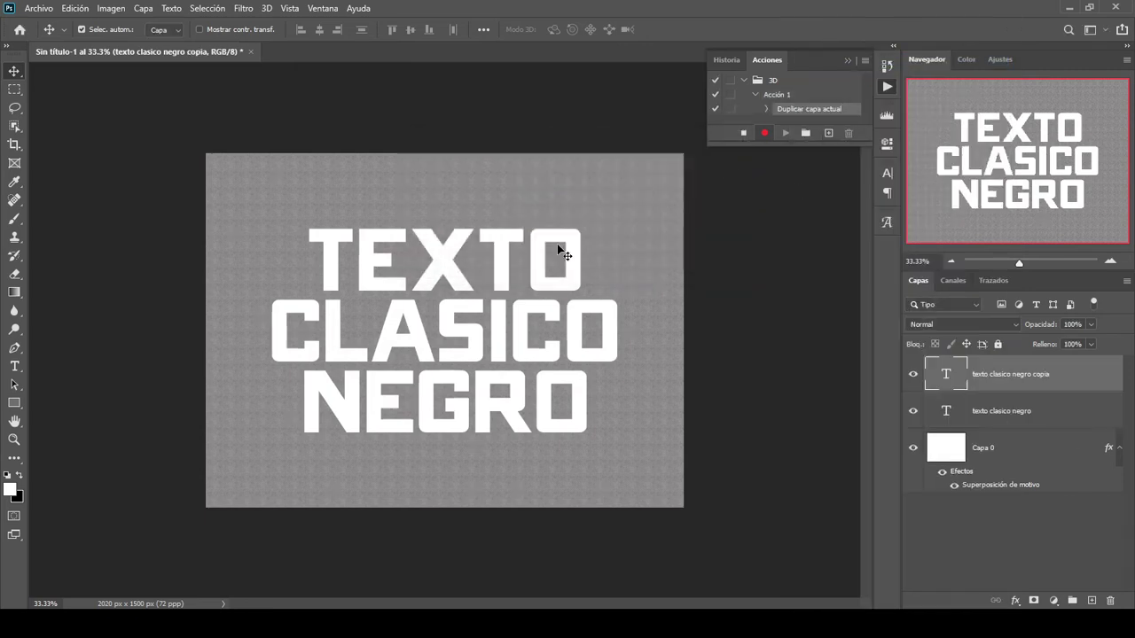
{"action": "left_click", "coordinate": [144, 8]}
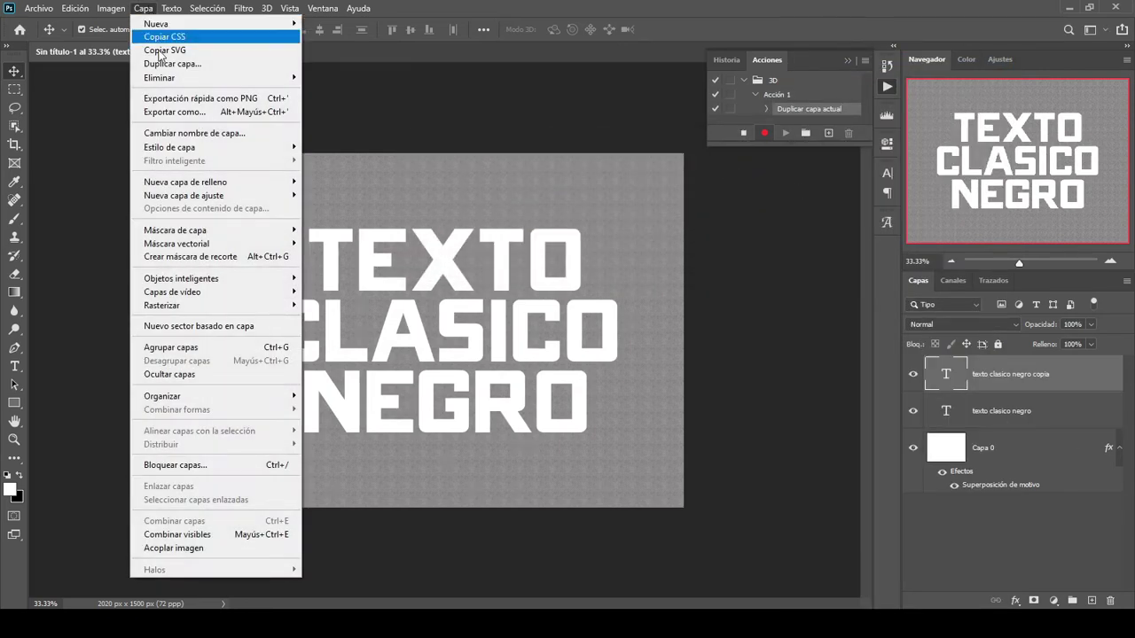
{"action": "mouse_move", "coordinate": [228, 398]}
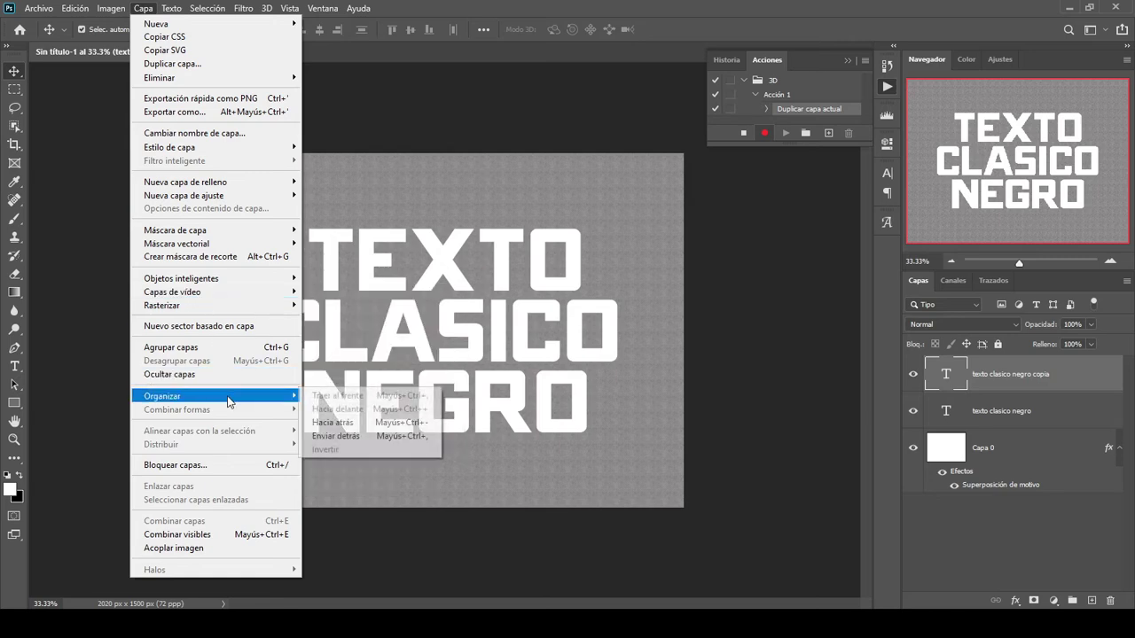
{"action": "left_click", "coordinate": [331, 423]}
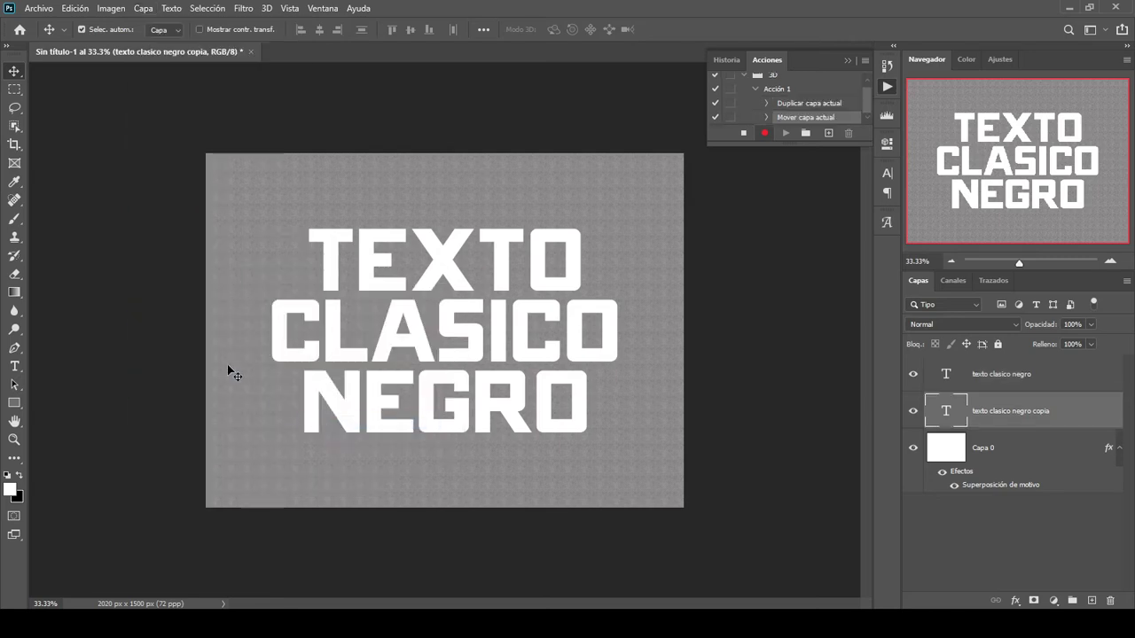
Step: Scale the text copy with Free Transform to 99.71% width and 99.80% height, unlinked
{"action": "left_click", "coordinate": [76, 8]}
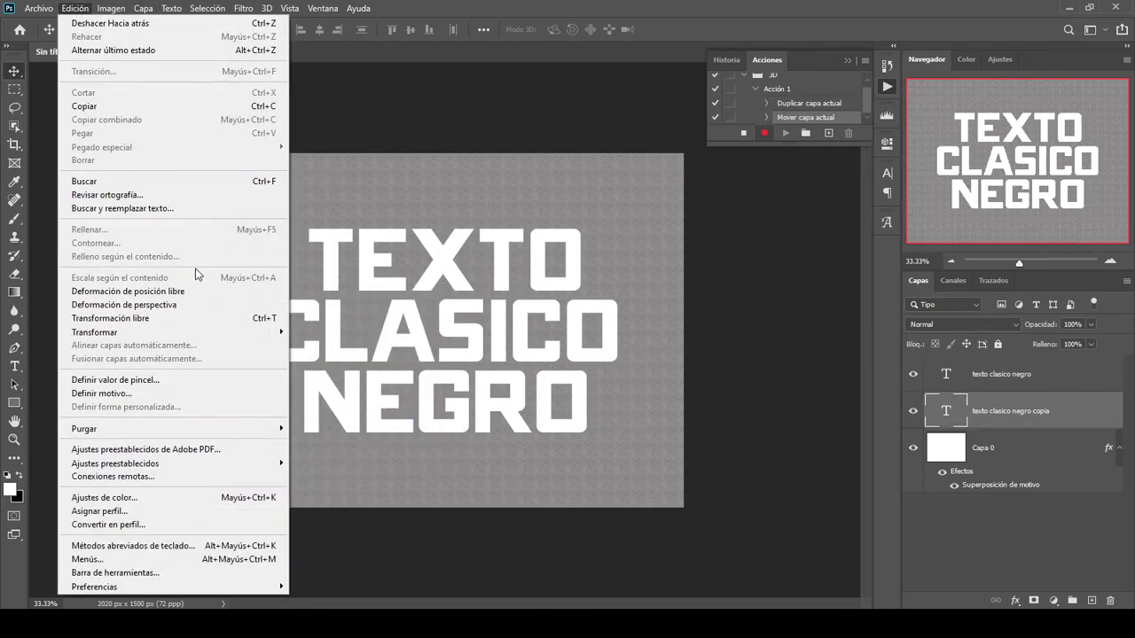
{"action": "left_click", "coordinate": [213, 321]}
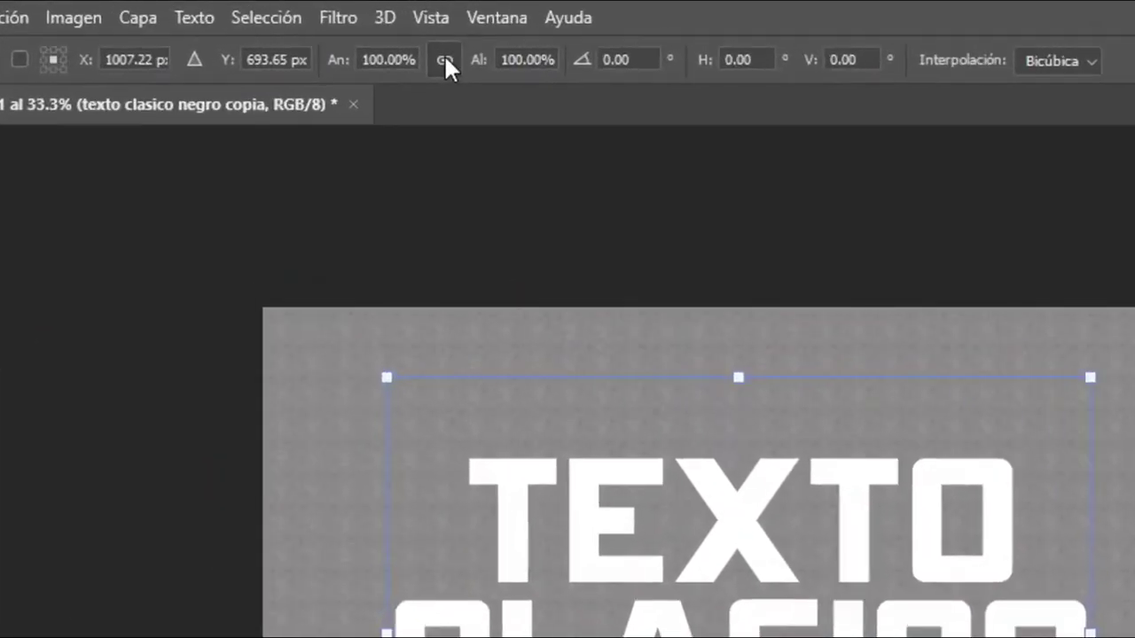
{"action": "left_click", "coordinate": [388, 60]}
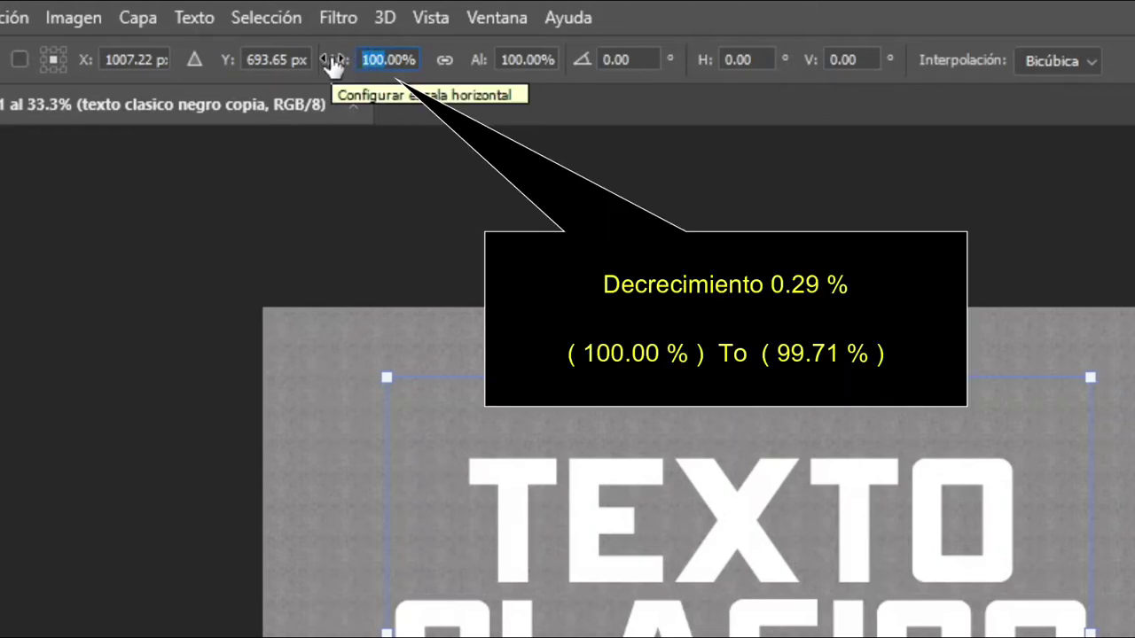
{"action": "type", "text": "99.7"}
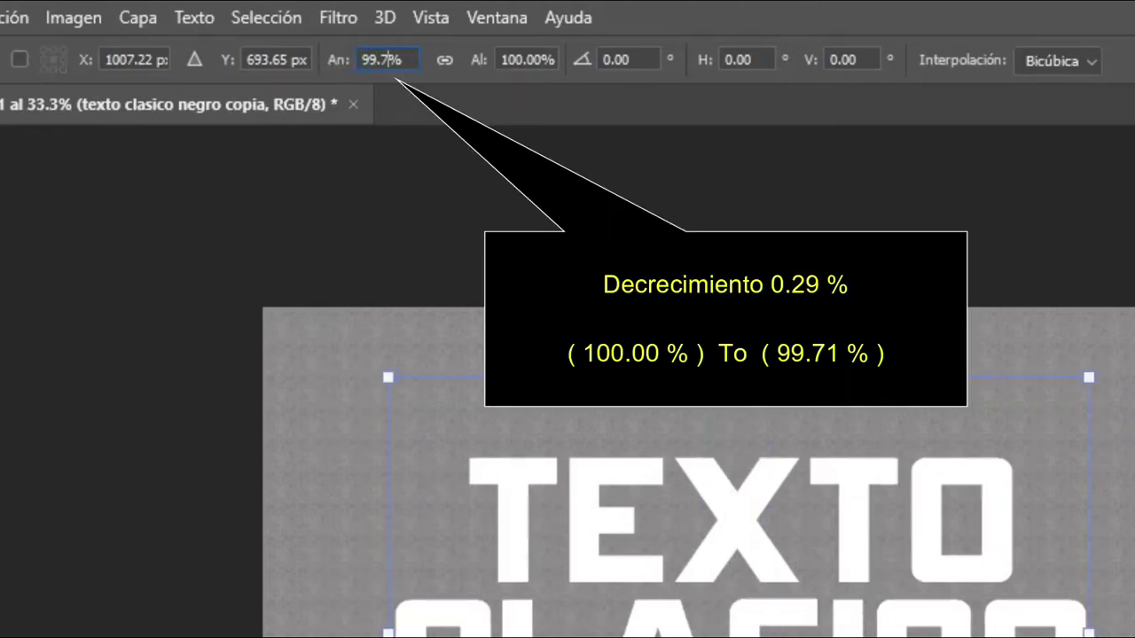
{"action": "type", "text": "1"}
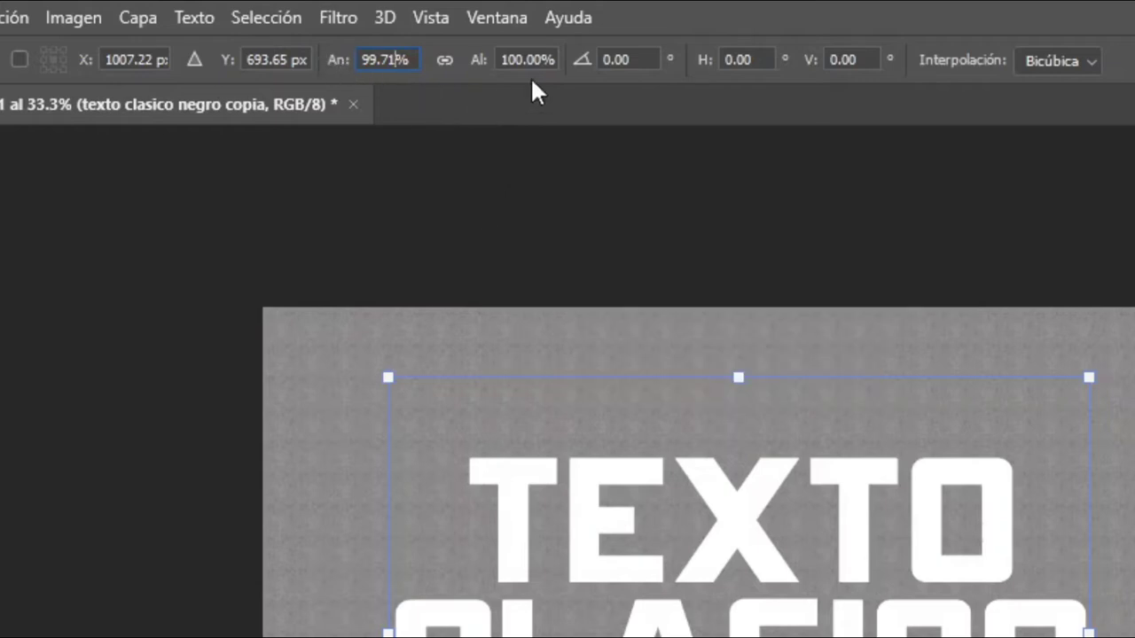
{"action": "left_click", "coordinate": [496, 62]}
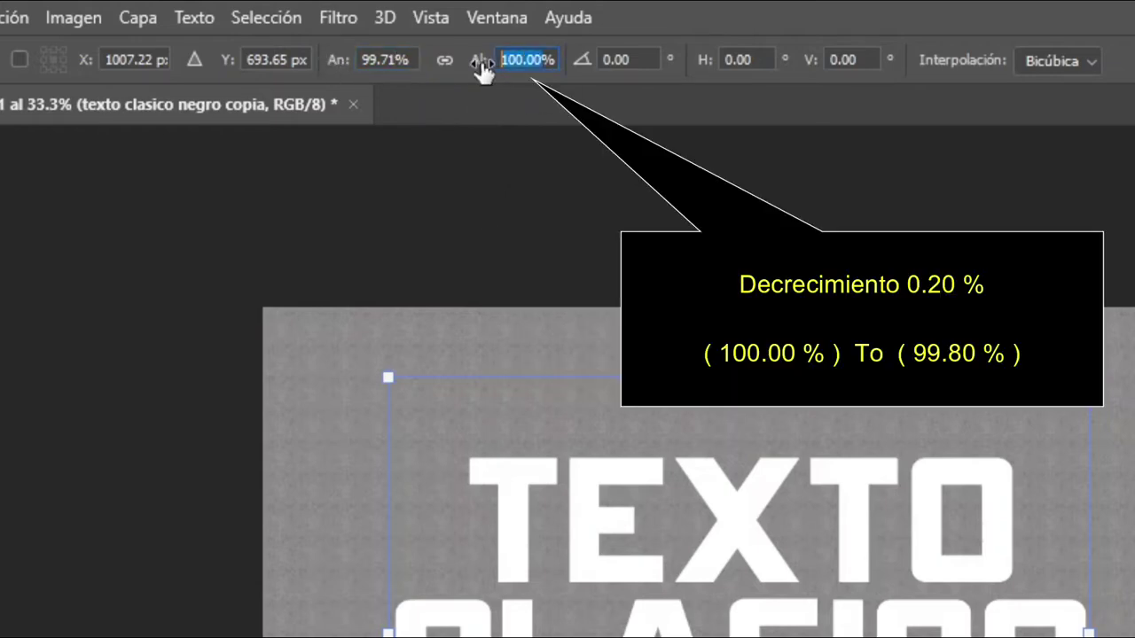
{"action": "type", "text": "99."}
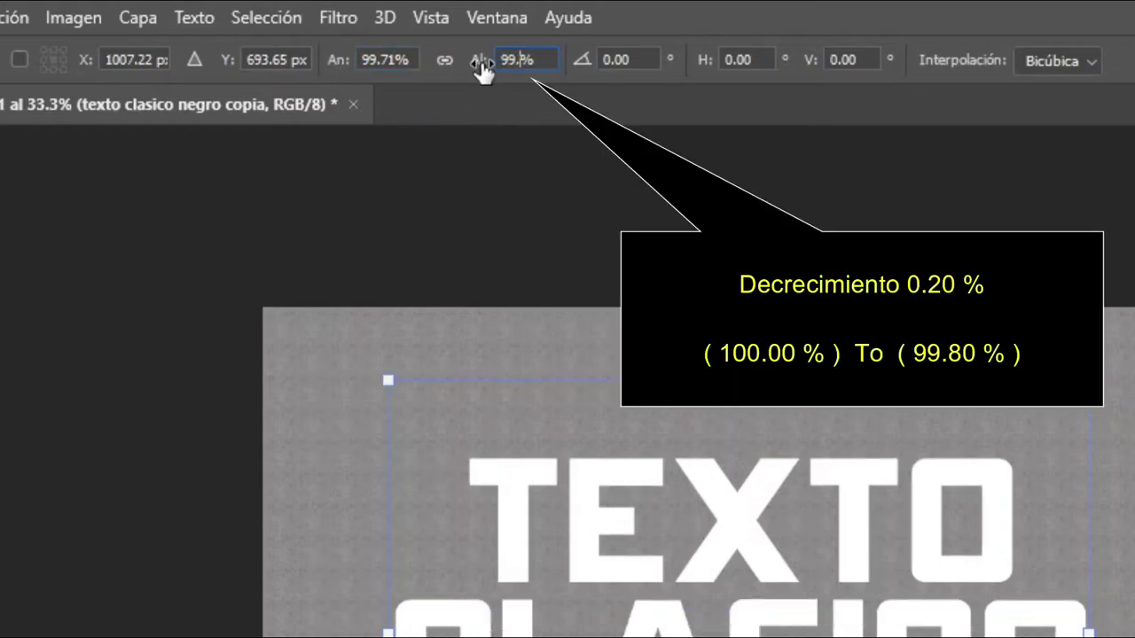
{"action": "type", "text": "80"}
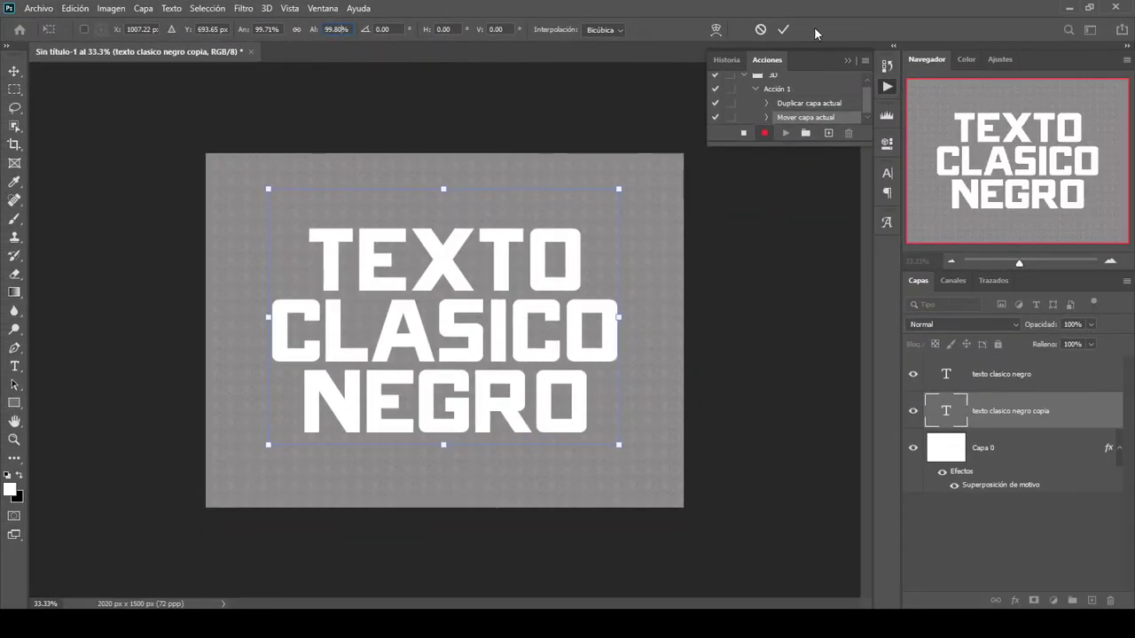
{"action": "left_click", "coordinate": [787, 30]}
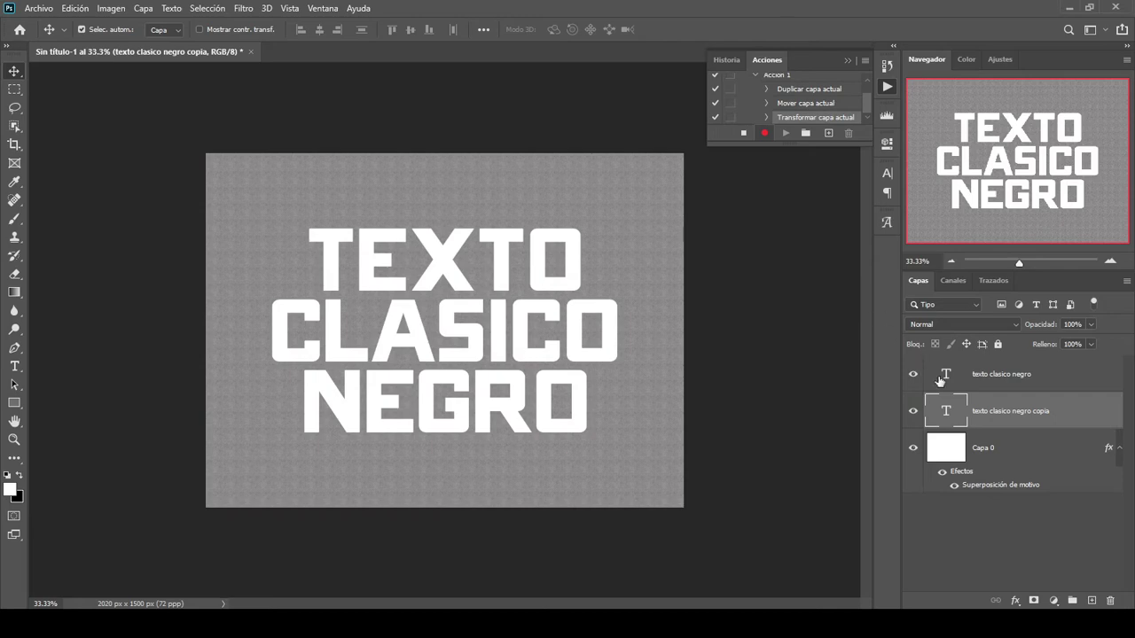
Step: Add a Bevel & Emboss effect to the text copy with size 1 px, highlight opacity 20% and shadow opacity 100%
{"action": "left_click", "coordinate": [1015, 601]}
{"action": "left_click", "coordinate": [1004, 464]}
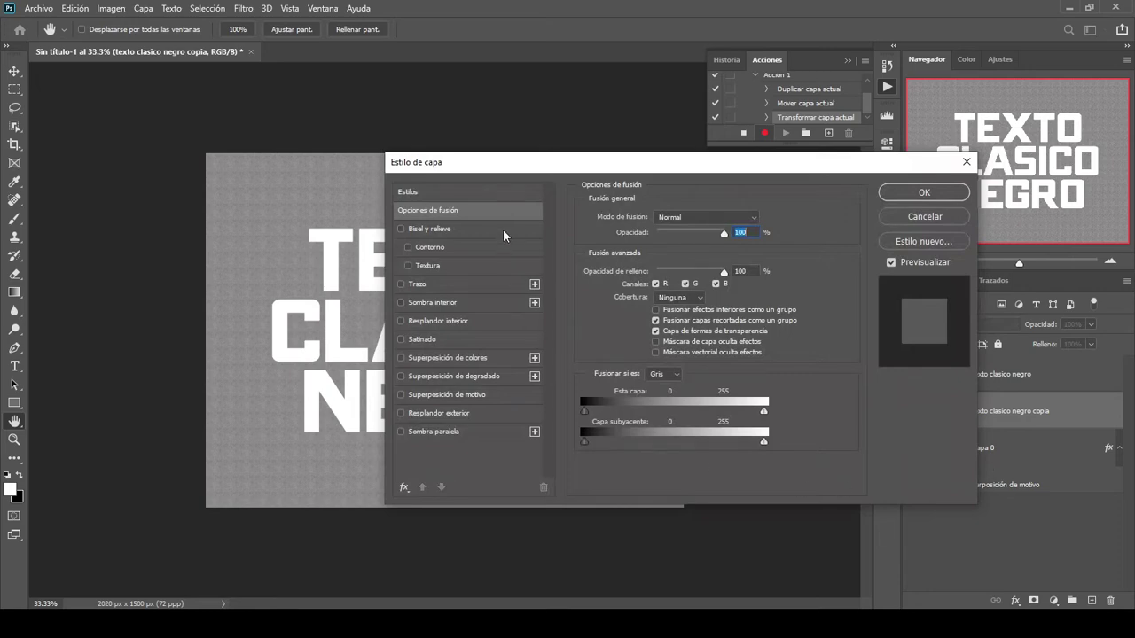
{"action": "left_click", "coordinate": [503, 231]}
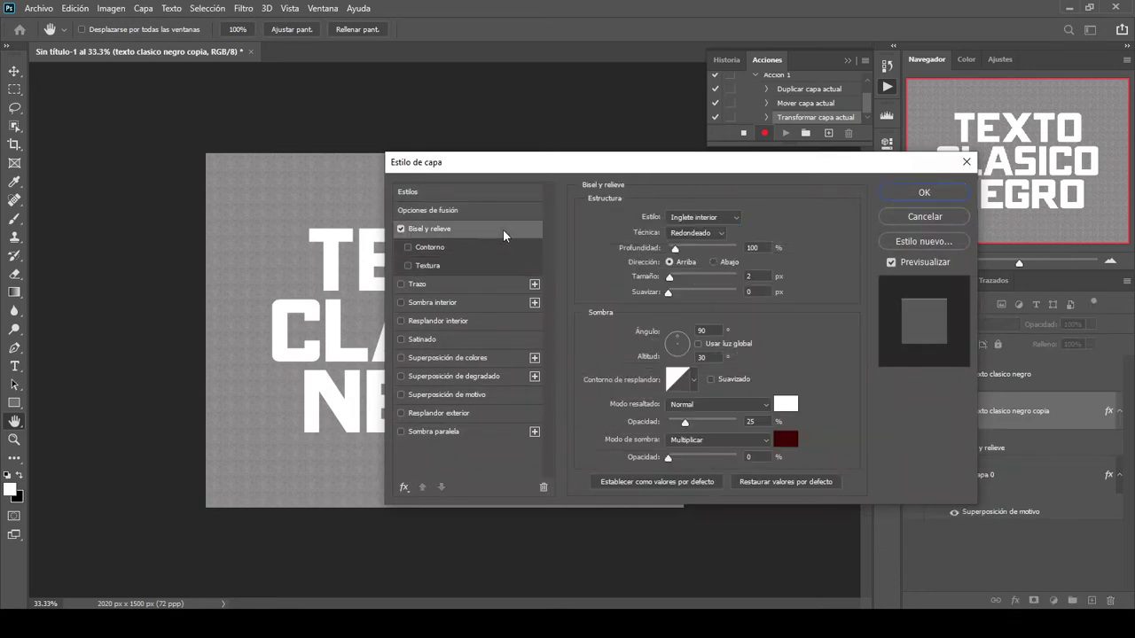
{"action": "left_click", "coordinate": [764, 247]}
{"action": "left_click", "coordinate": [743, 277]}
{"action": "type", "text": "1"}
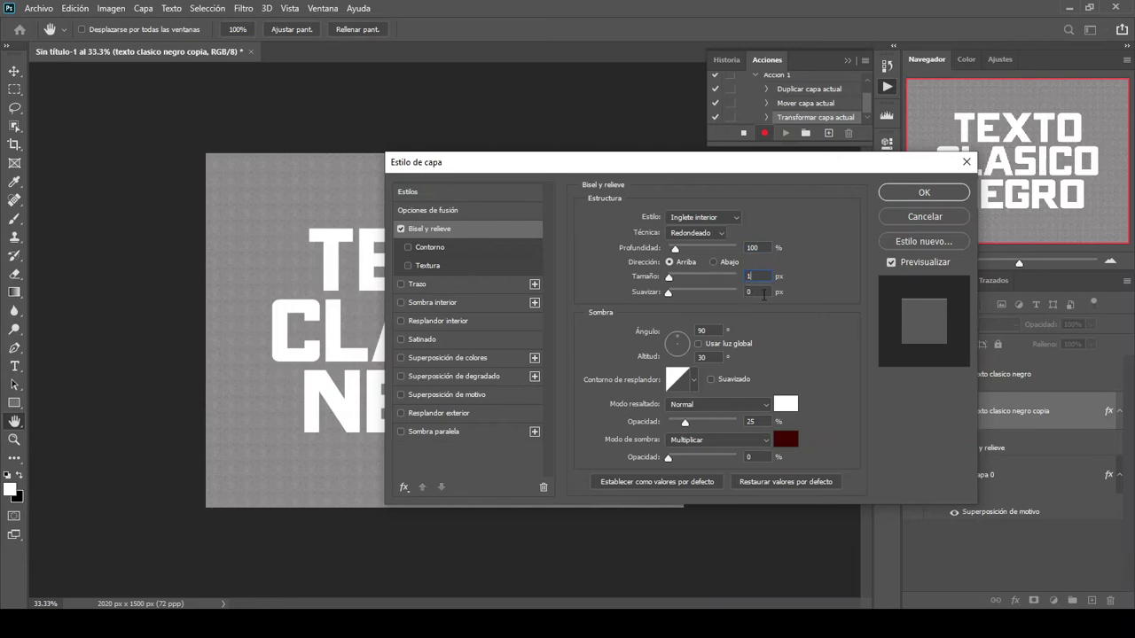
{"action": "left_click", "coordinate": [702, 331]}
{"action": "key", "text": "Tab"}
{"action": "double_click", "coordinate": [745, 420]}
{"action": "type", "text": "20"}
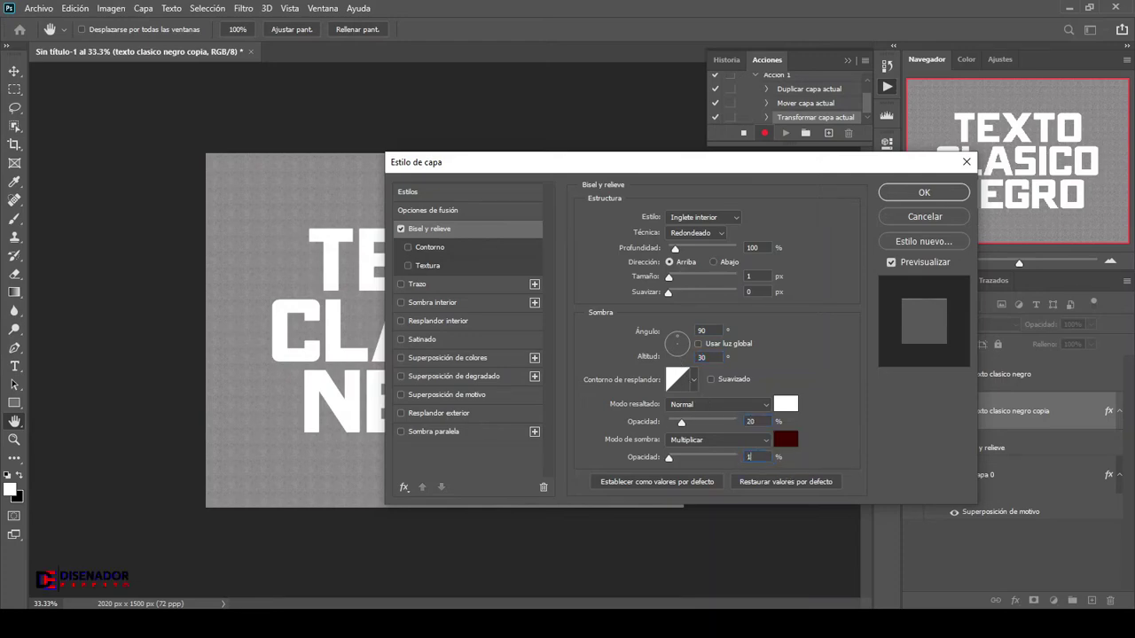
{"action": "type", "text": "100"}
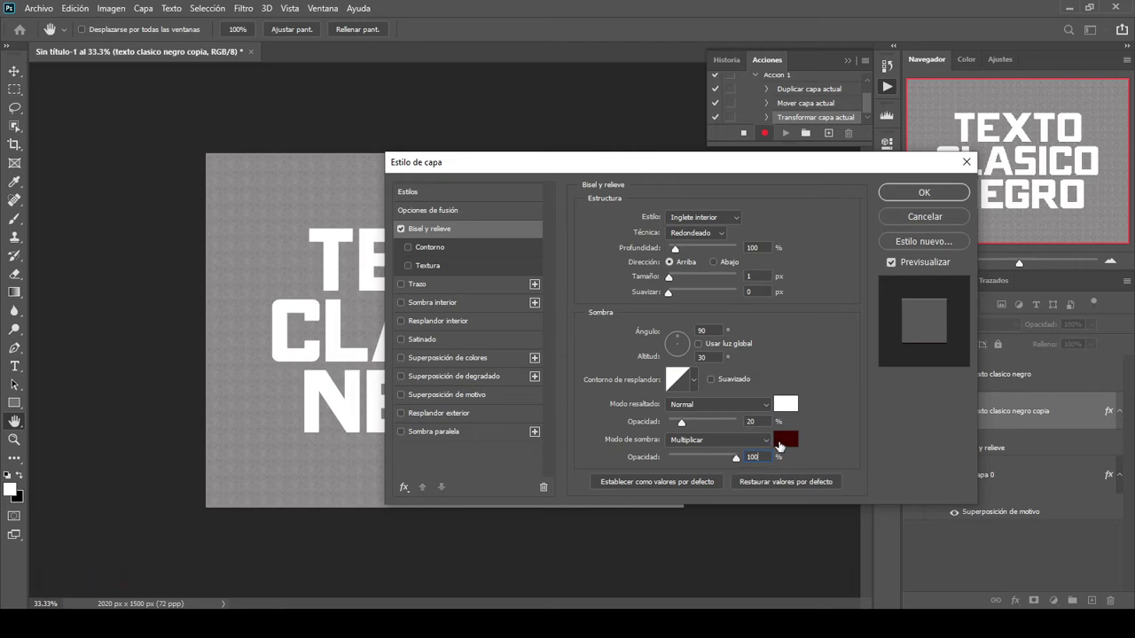
Step: Set the bevel's shadow colour to 000000 in Multiplicar mode and its highlight mode to Trama
{"action": "left_click", "coordinate": [784, 440]}
{"action": "type", "text": "000000"}
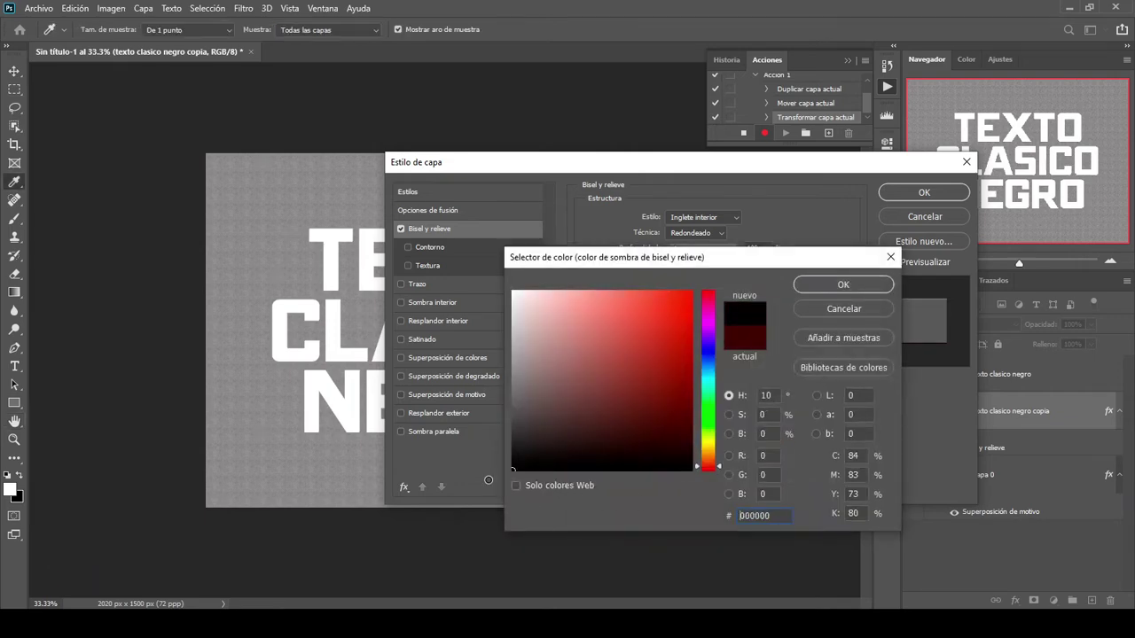
{"action": "left_click", "coordinate": [819, 285]}
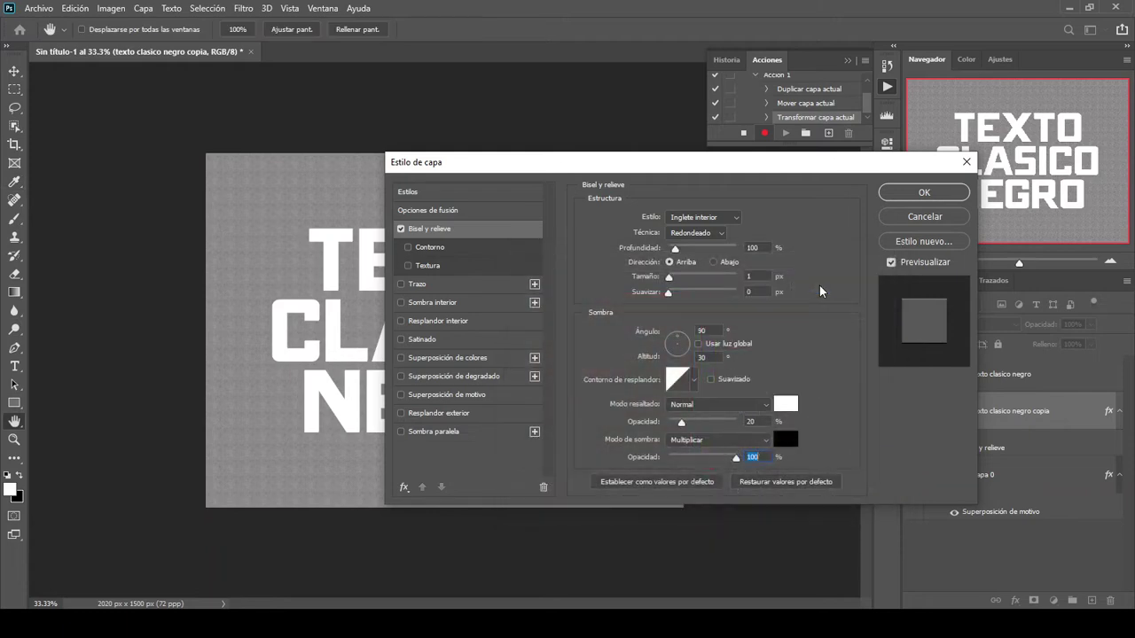
{"action": "left_click", "coordinate": [719, 440]}
{"action": "left_click", "coordinate": [714, 311]}
{"action": "left_click", "coordinate": [735, 404]}
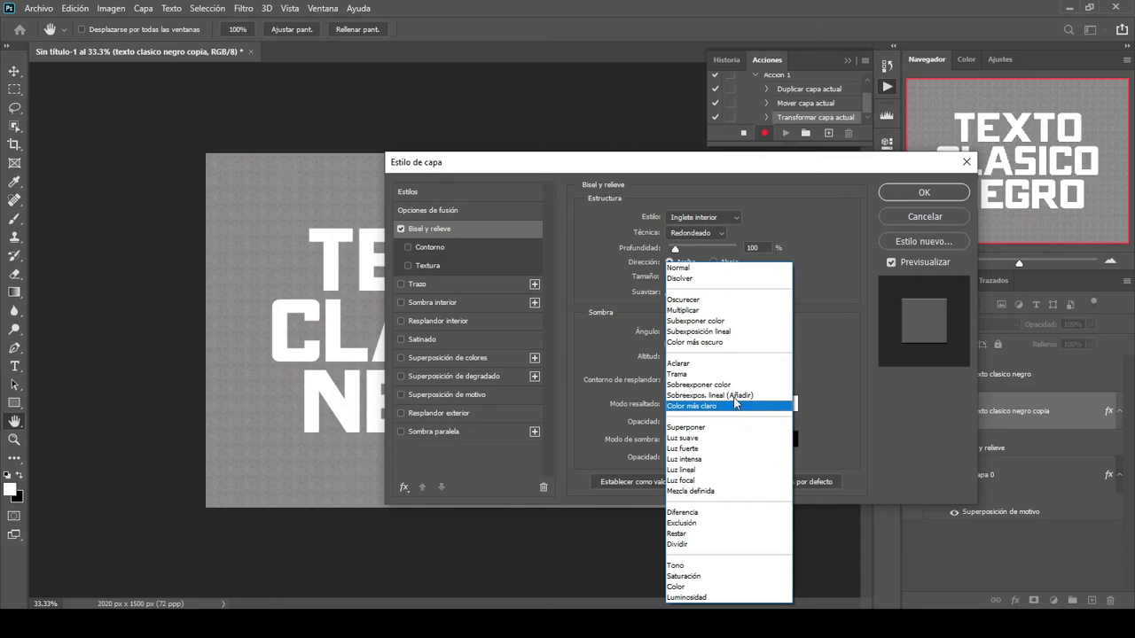
{"action": "left_click", "coordinate": [731, 374]}
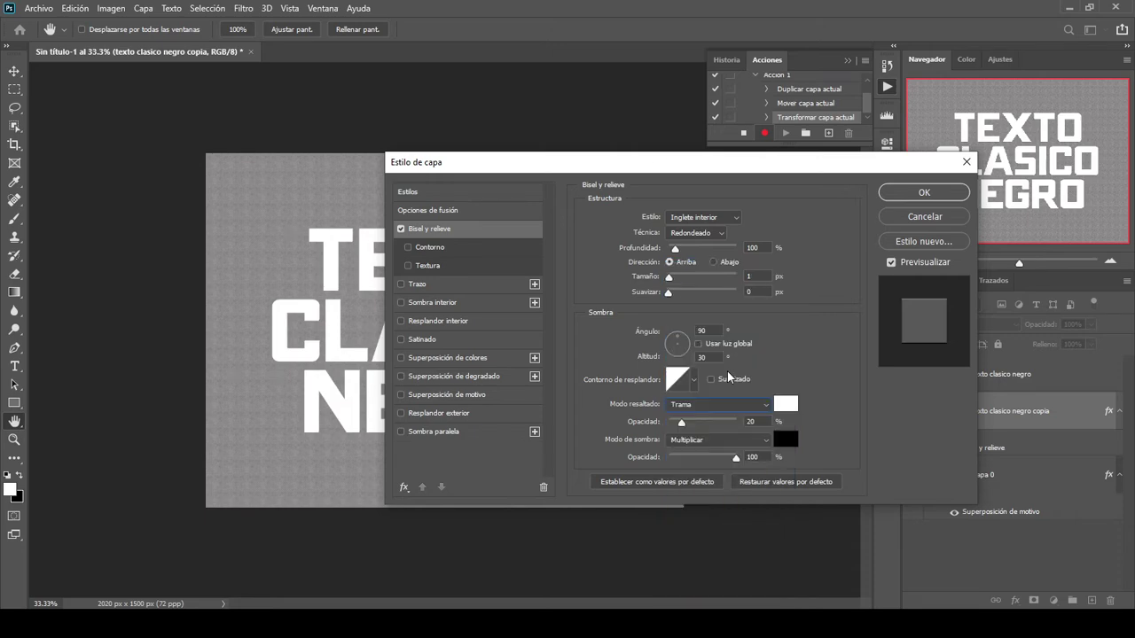
{"action": "left_click", "coordinate": [723, 237]}
{"action": "left_click", "coordinate": [728, 238]}
{"action": "left_click", "coordinate": [729, 221]}
{"action": "left_click", "coordinate": [725, 239]}
Step: Add a 3e3e3e colour overlay in Multiplicar mode to the text copy, apply the layer style and collapse its effects list
{"action": "left_click", "coordinate": [493, 357]}
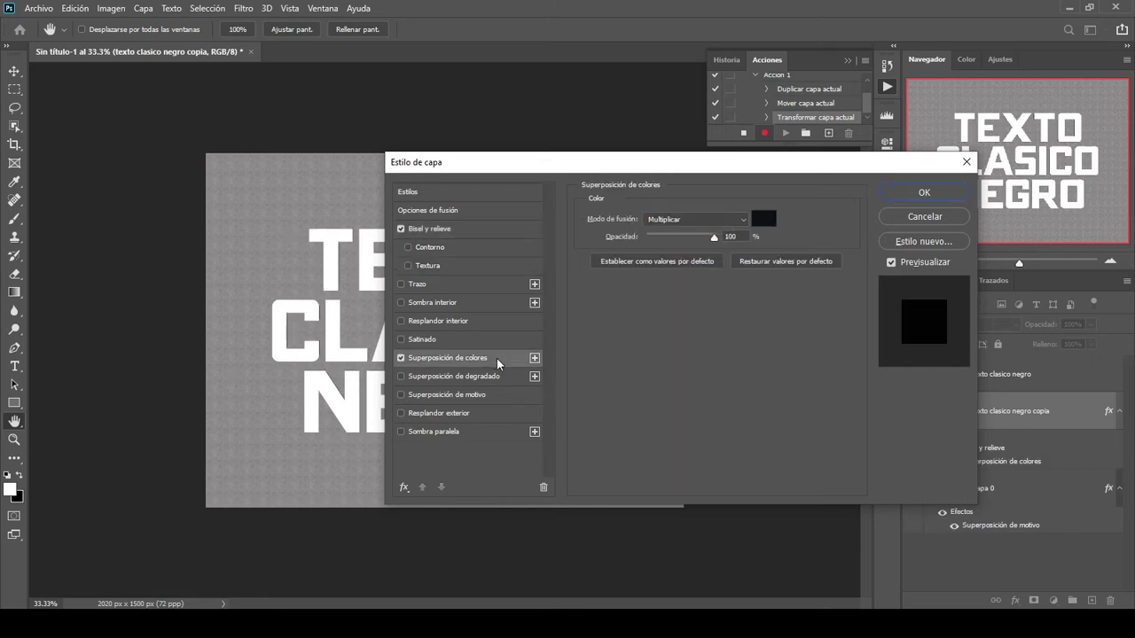
{"action": "left_click", "coordinate": [763, 220]}
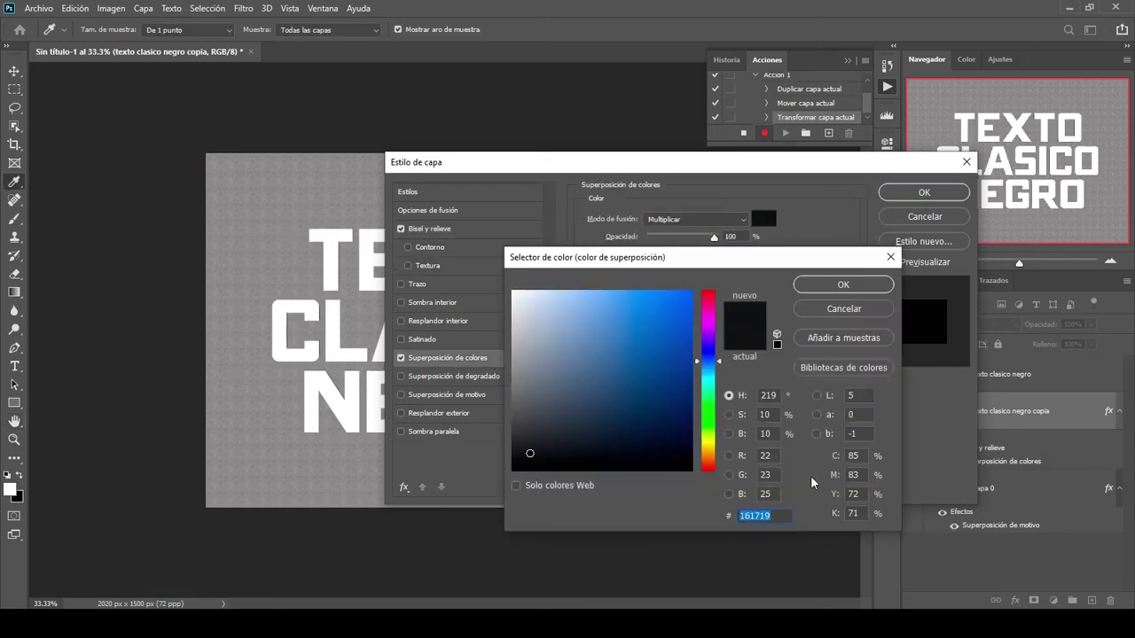
{"action": "type", "text": "3e3e3e"}
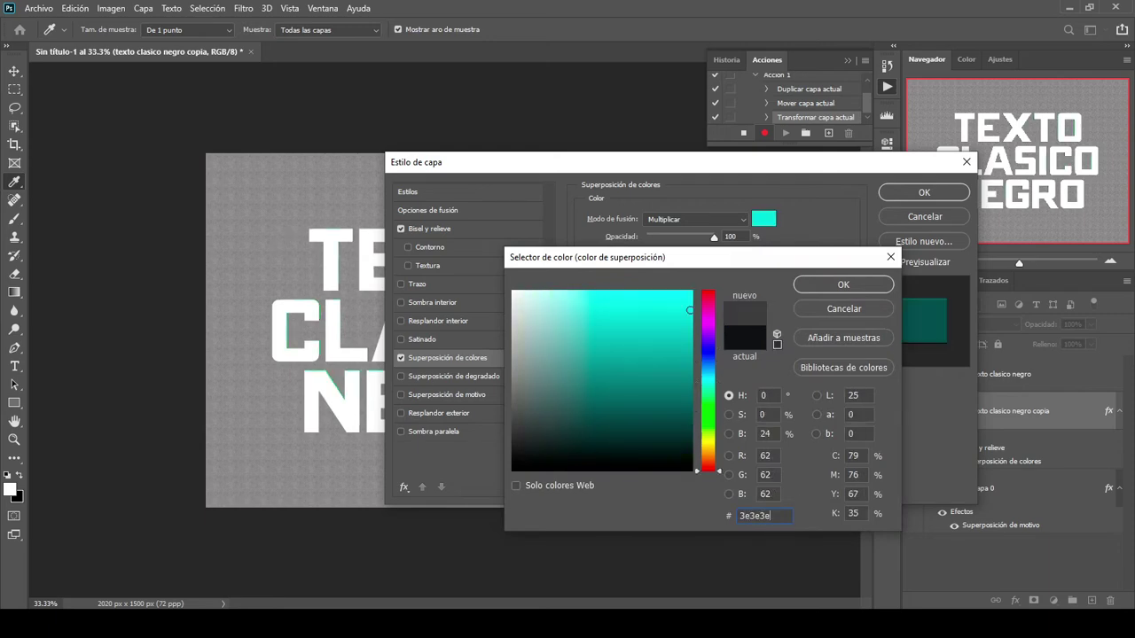
{"action": "left_click", "coordinate": [843, 285]}
{"action": "left_click", "coordinate": [718, 215]}
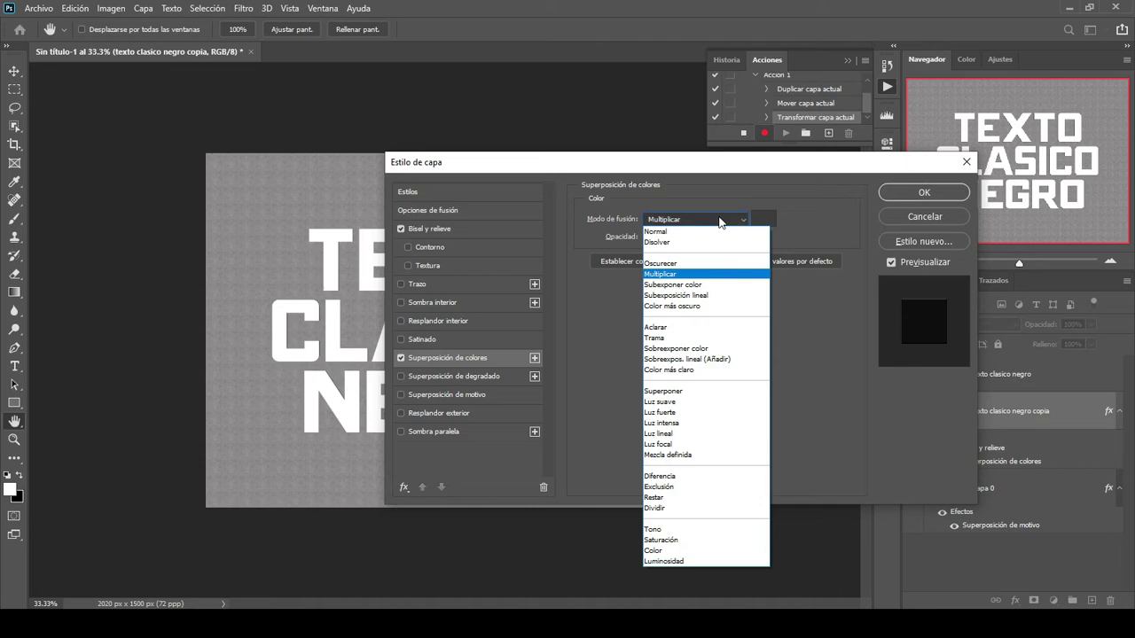
{"action": "left_click", "coordinate": [703, 269]}
{"action": "left_click", "coordinate": [918, 193]}
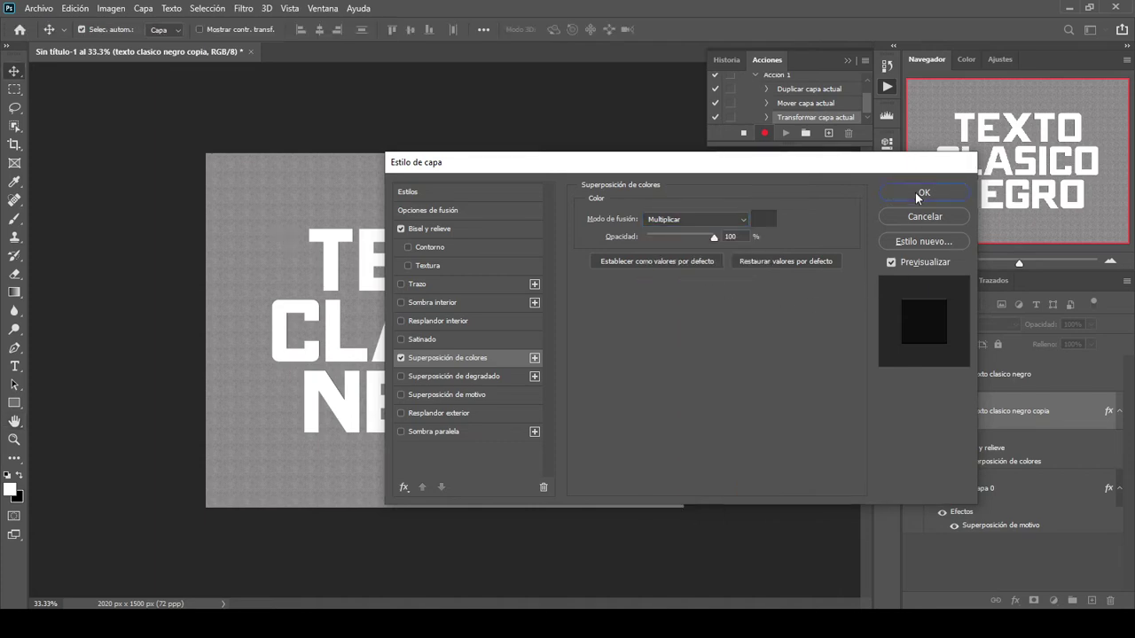
{"action": "left_click", "coordinate": [1120, 413]}
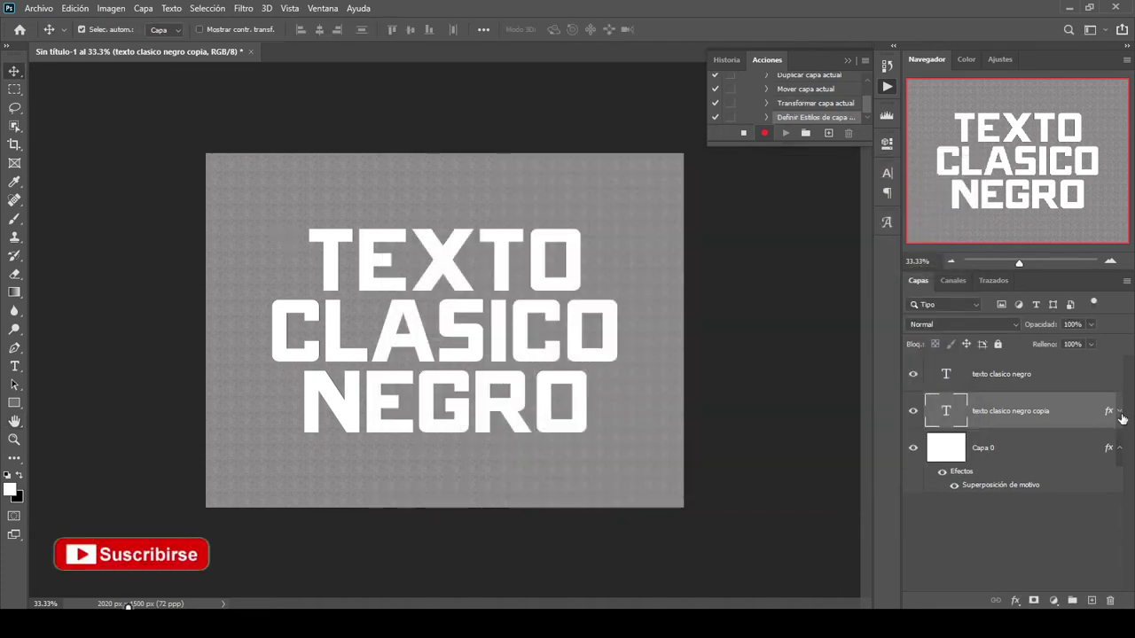
Step: Stop recording the action and delete the styled text copy, leaving the original text layer selected
{"action": "left_click", "coordinate": [745, 133]}
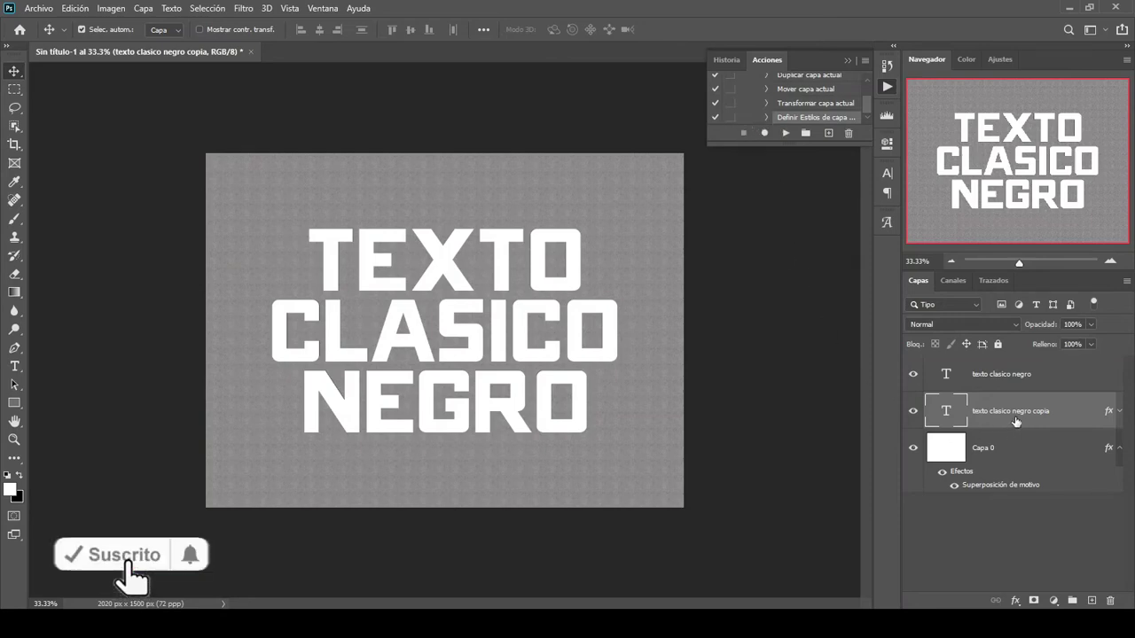
{"action": "left_click_drag", "start_coordinate": [1016, 421], "coordinate": [1109, 601]}
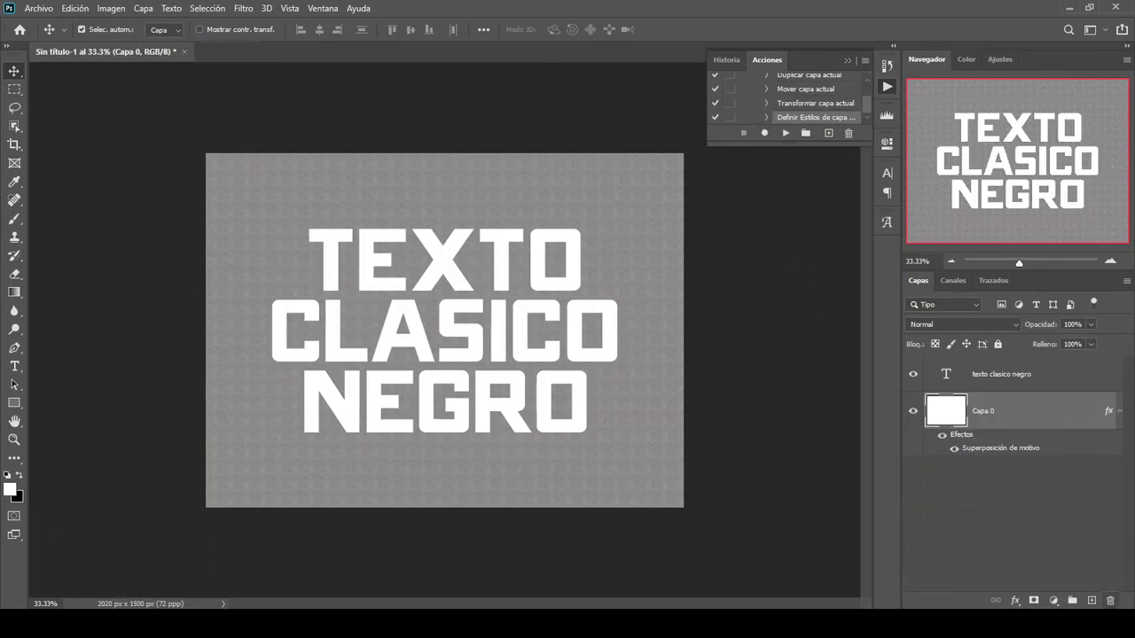
{"action": "left_click", "coordinate": [1026, 382]}
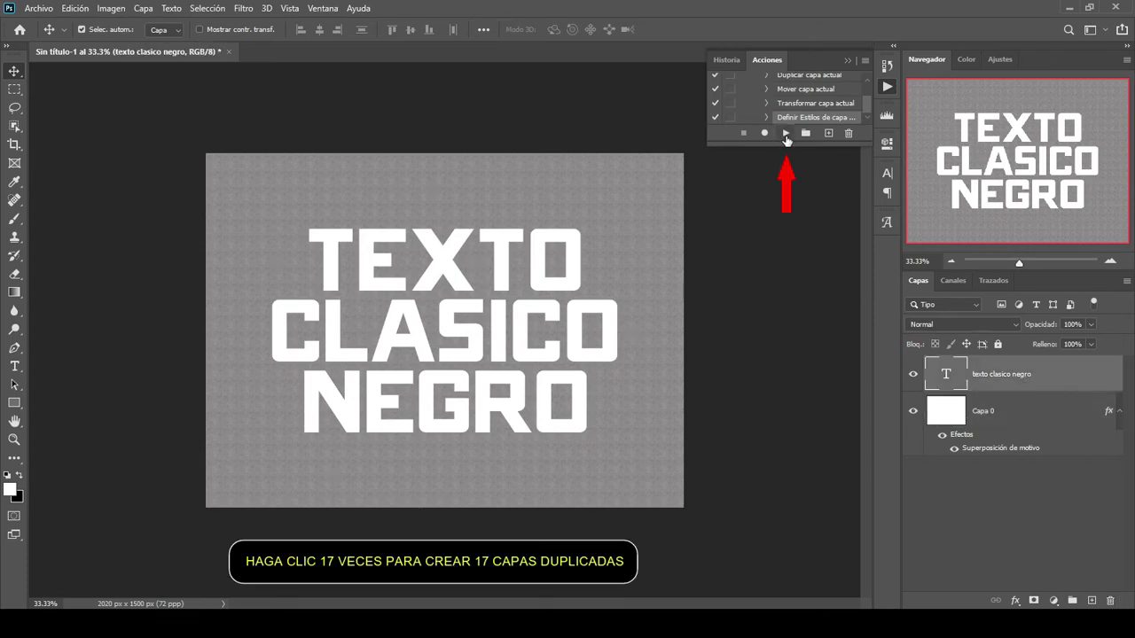
Step: Play the recorded action repeatedly from the original text layer until there are 16 stacked, progressively smaller text copies
{"action": "left_click", "coordinate": [786, 133]}
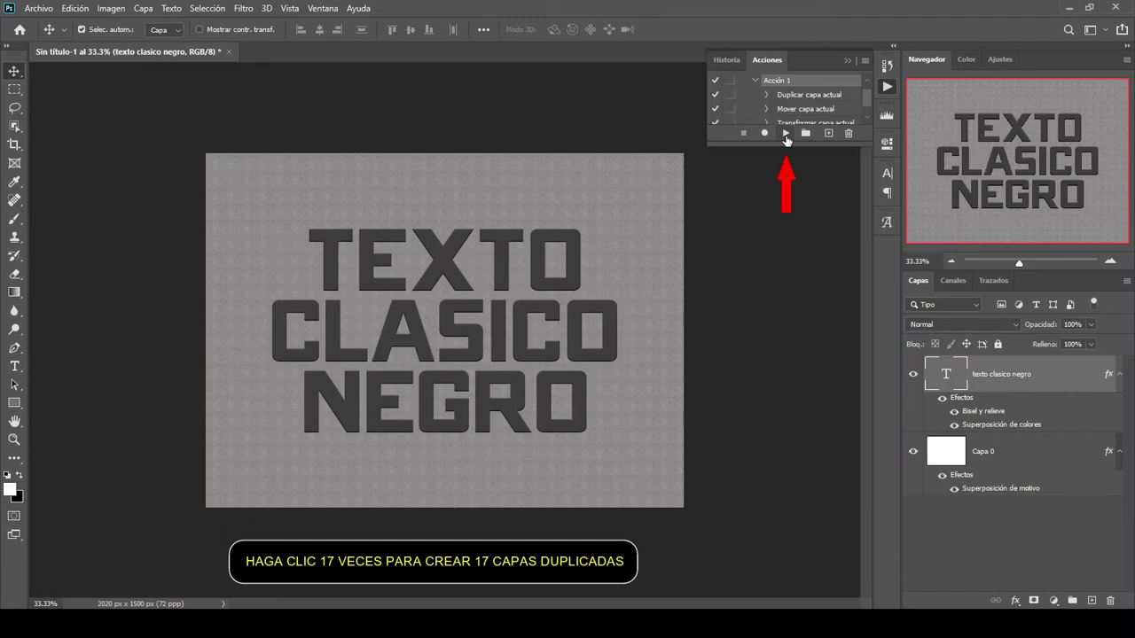
{"action": "left_click", "coordinate": [785, 134]}
{"action": "left_click", "coordinate": [785, 134]}
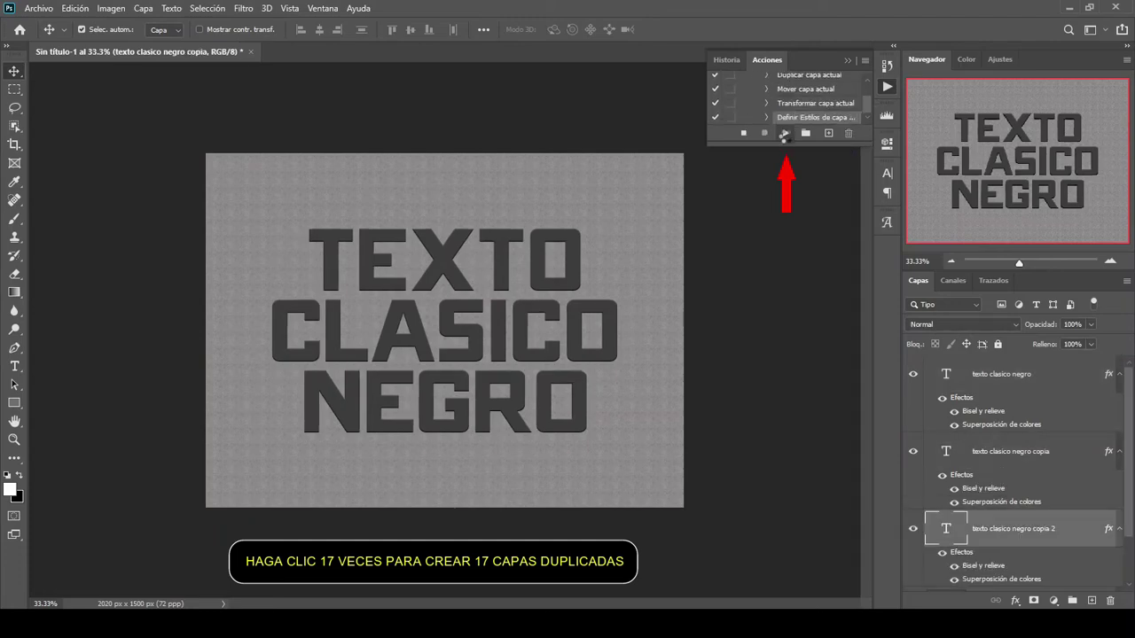
{"action": "left_click", "coordinate": [785, 134]}
{"action": "left_click", "coordinate": [785, 134]}
{"action": "left_click", "coordinate": [785, 134]}
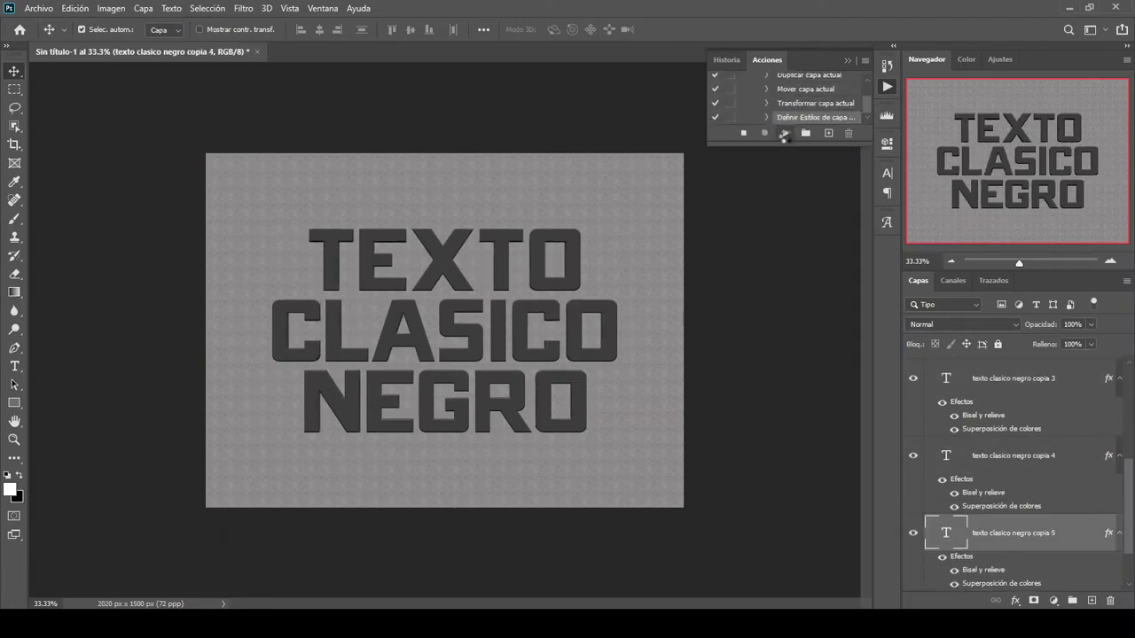
{"action": "left_click", "coordinate": [785, 134]}
{"action": "left_click", "coordinate": [785, 134]}
{"action": "left_click", "coordinate": [785, 134]}
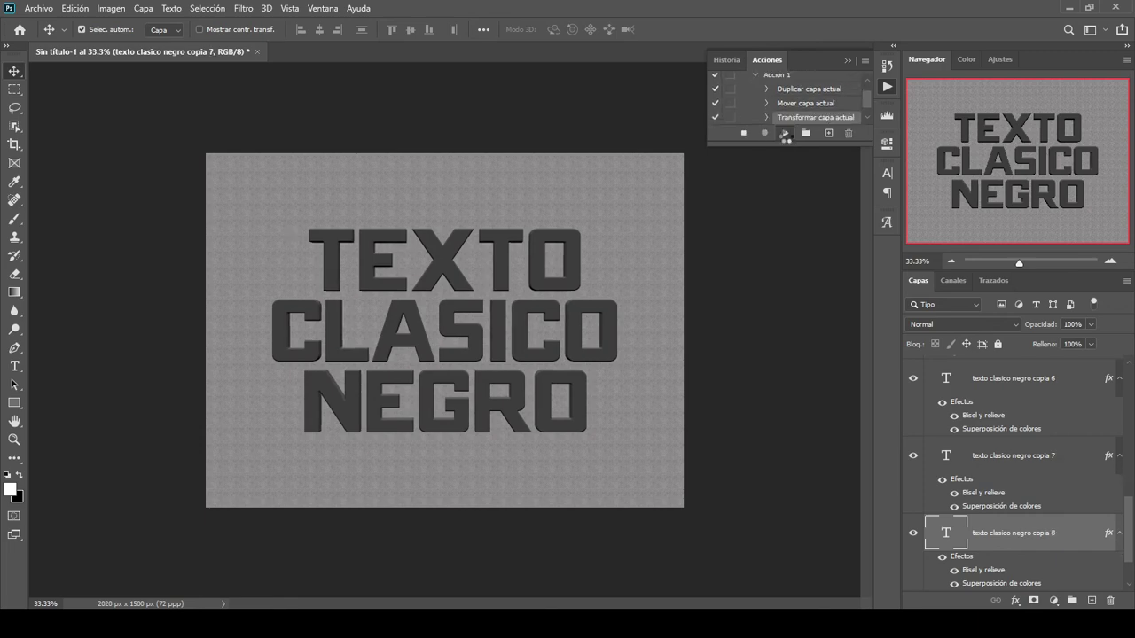
{"action": "left_click", "coordinate": [785, 134]}
{"action": "left_click", "coordinate": [785, 134]}
{"action": "left_click", "coordinate": [784, 134]}
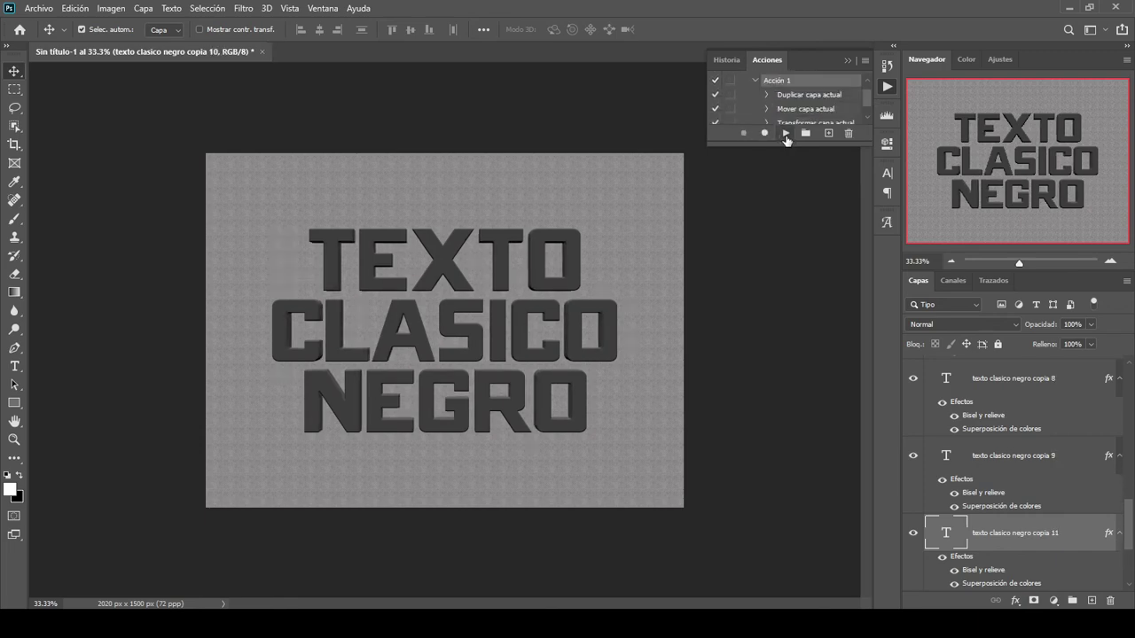
{"action": "left_click", "coordinate": [785, 134]}
{"action": "left_click", "coordinate": [785, 134]}
{"action": "left_click", "coordinate": [785, 134]}
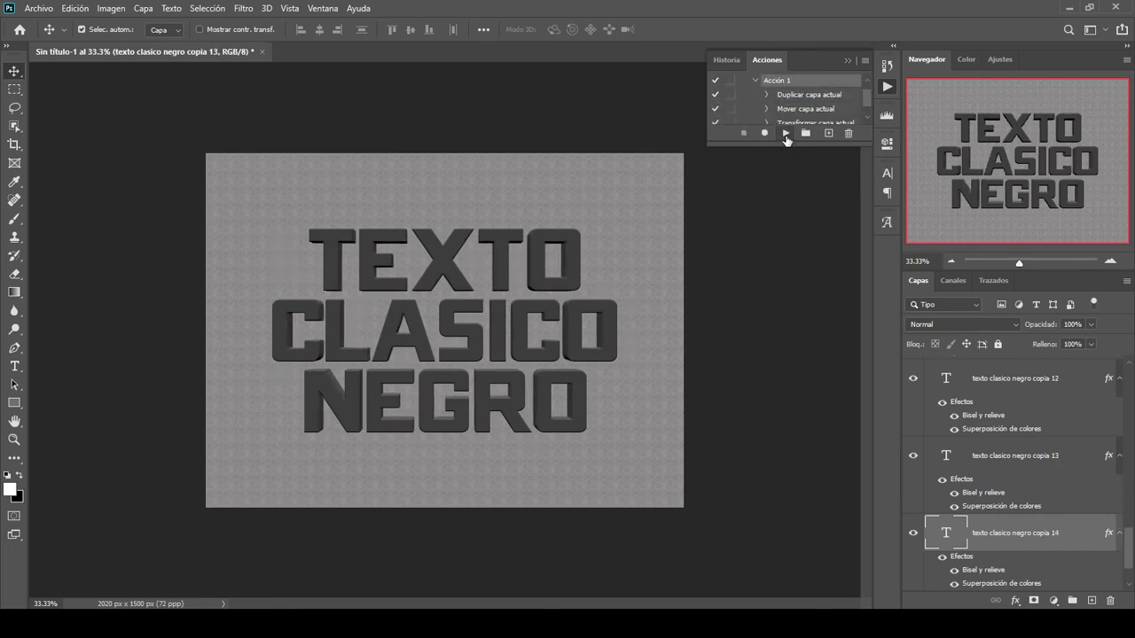
{"action": "left_click", "coordinate": [785, 133]}
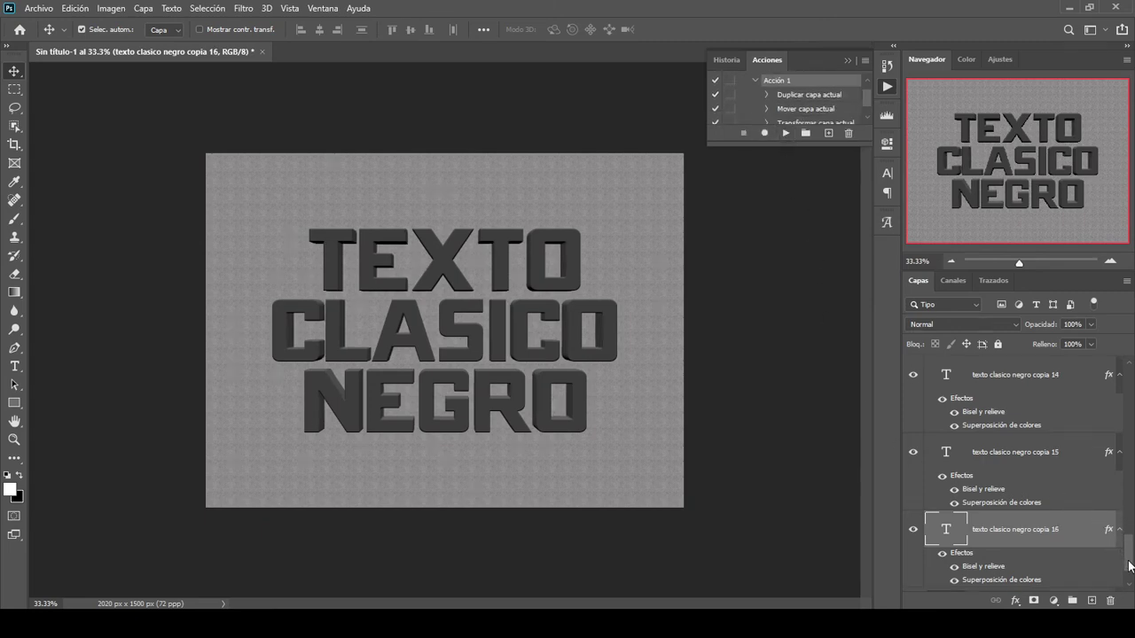
Step: Group the text layers from the first copy through copia 15 and name the group 3D
{"action": "left_click_drag", "start_coordinate": [1130, 564], "coordinate": [1131, 381]}
{"action": "left_click", "coordinate": [1067, 523]}
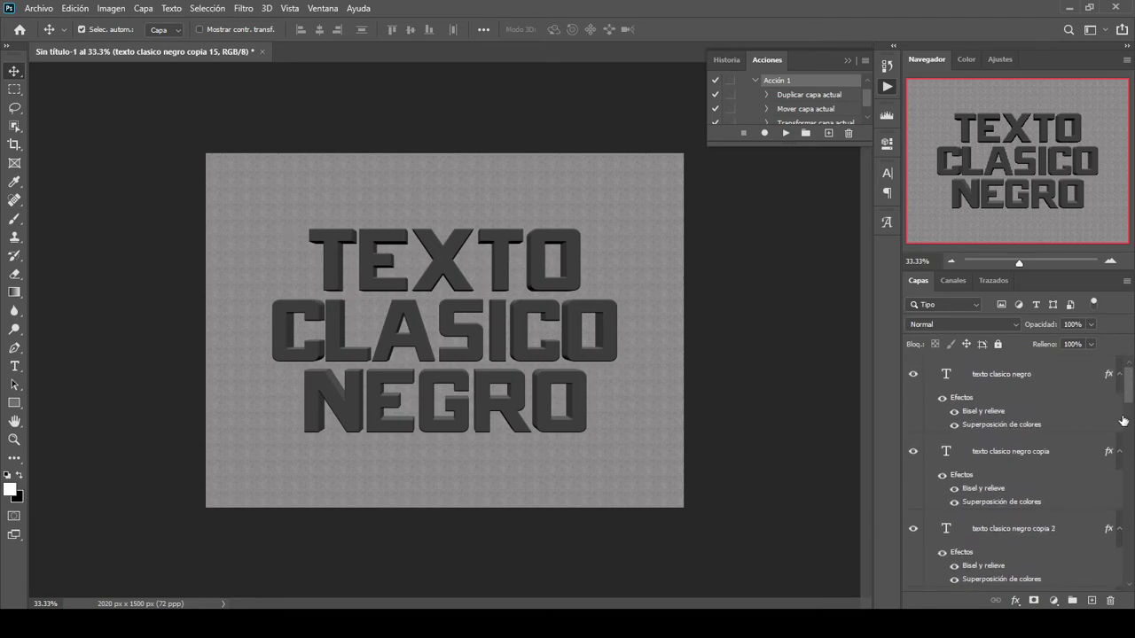
{"action": "left_click", "coordinate": [1036, 455], "text": "shift"}
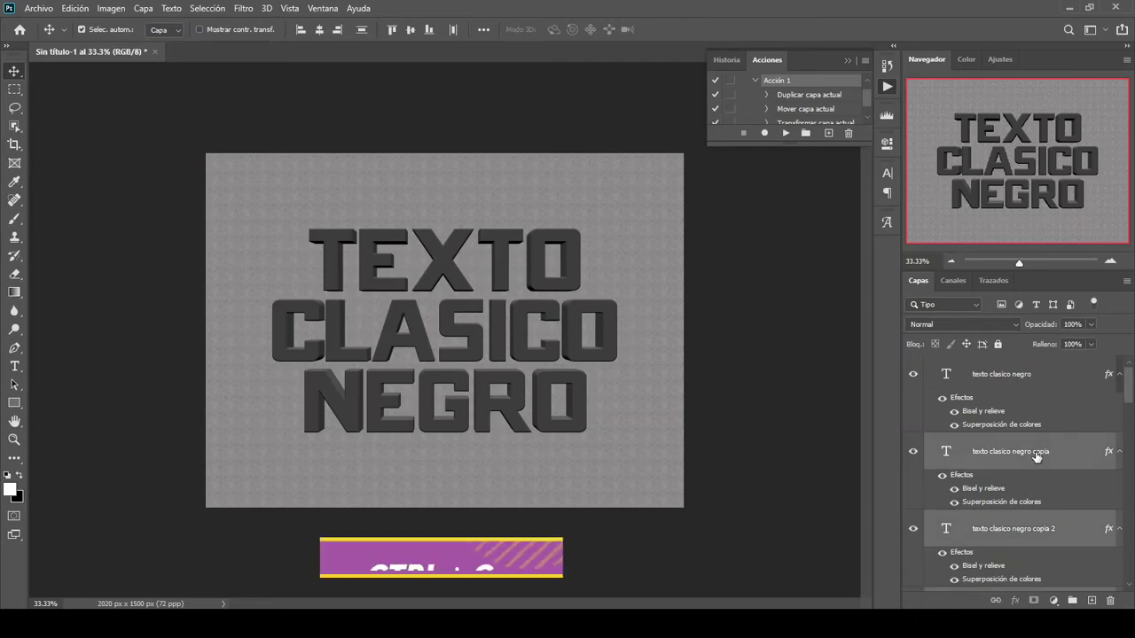
{"action": "key", "text": "ctrl+g"}
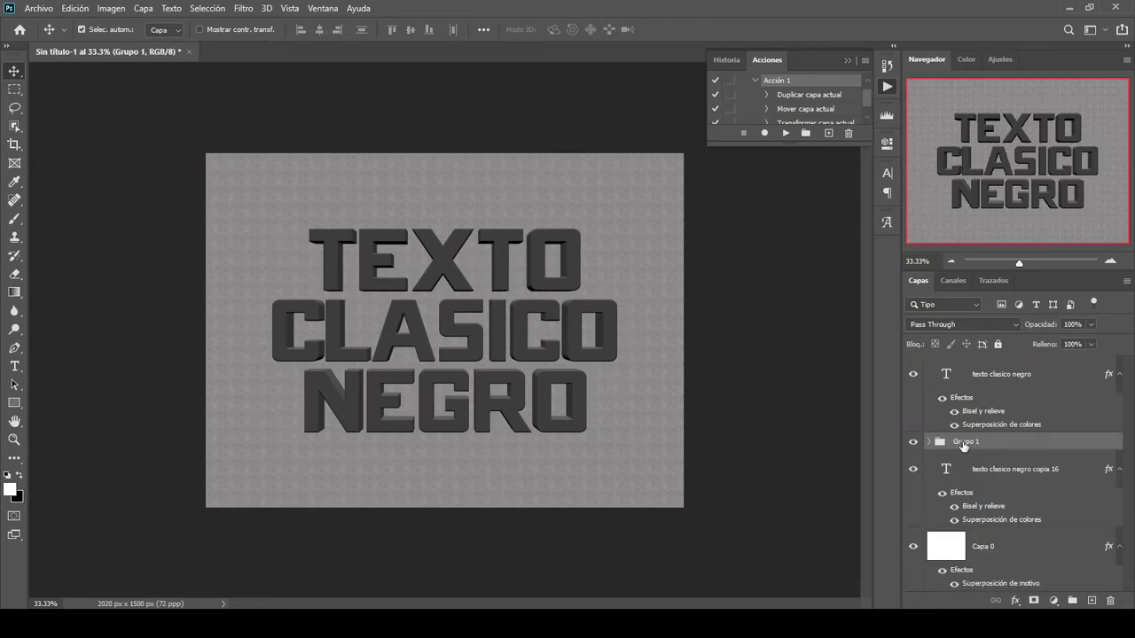
{"action": "double_click", "coordinate": [964, 441]}
{"action": "type", "text": "3D"}
{"action": "key", "text": "Return"}
Step: Clear the layer styles from the lowest text copy, copia 16, and from the original text layer on top
{"action": "left_click", "coordinate": [1078, 477]}
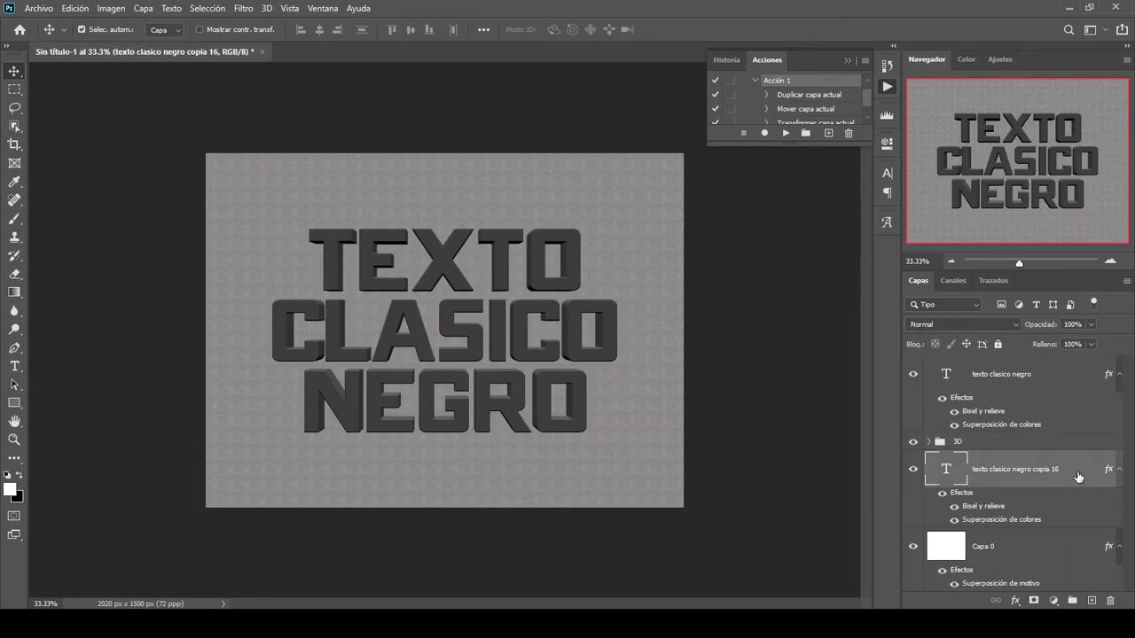
{"action": "left_click", "coordinate": [1120, 472]}
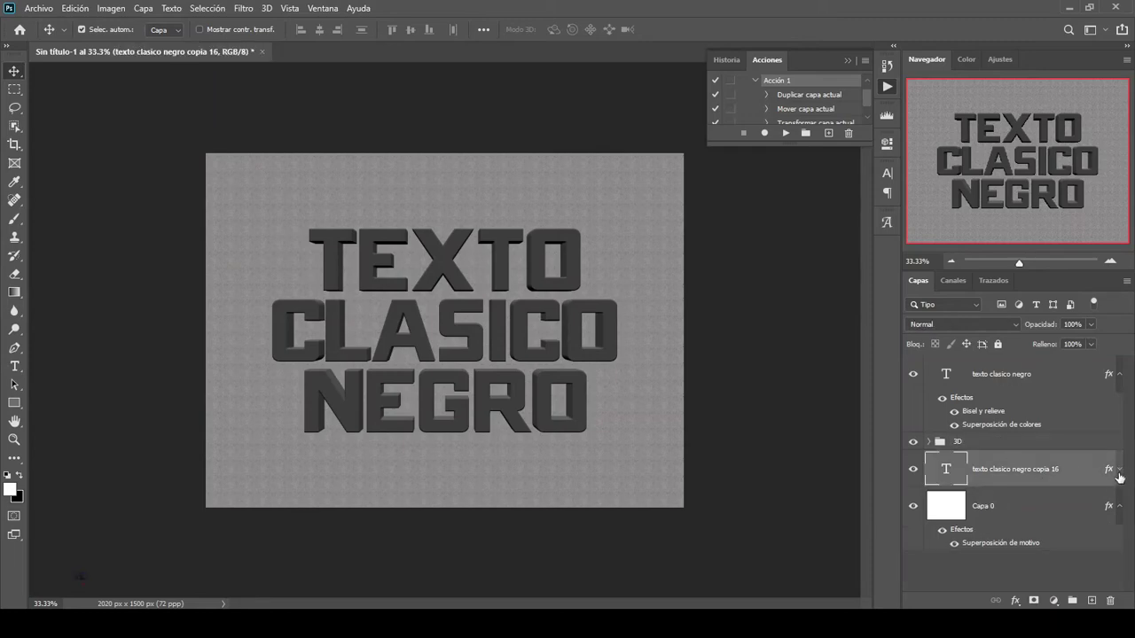
{"action": "right_click", "coordinate": [1046, 476]}
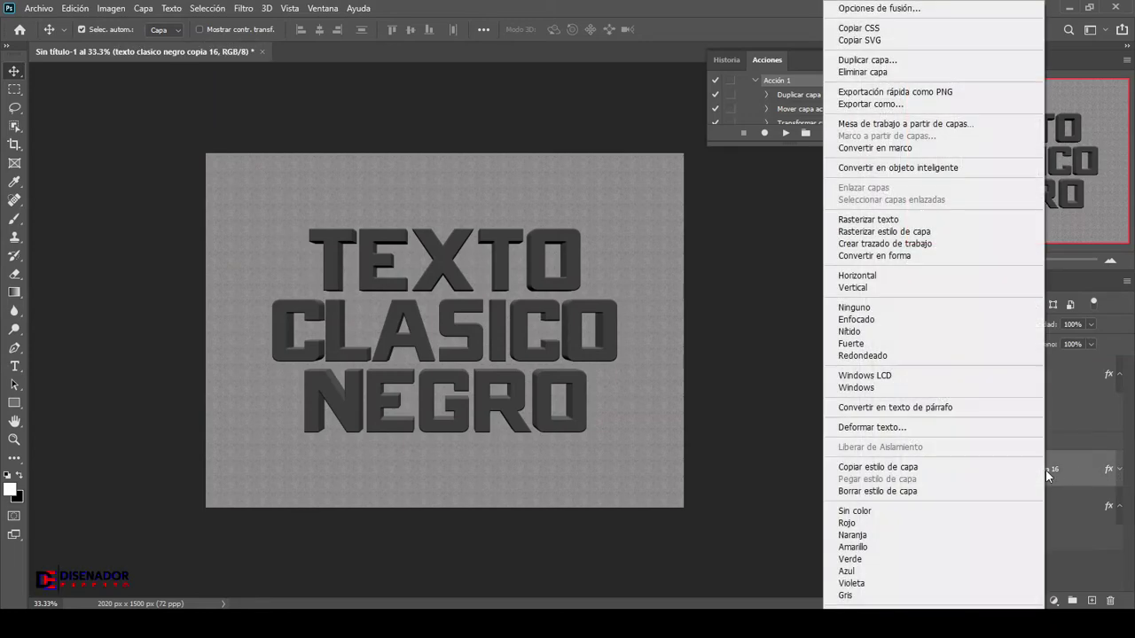
{"action": "left_click", "coordinate": [962, 491]}
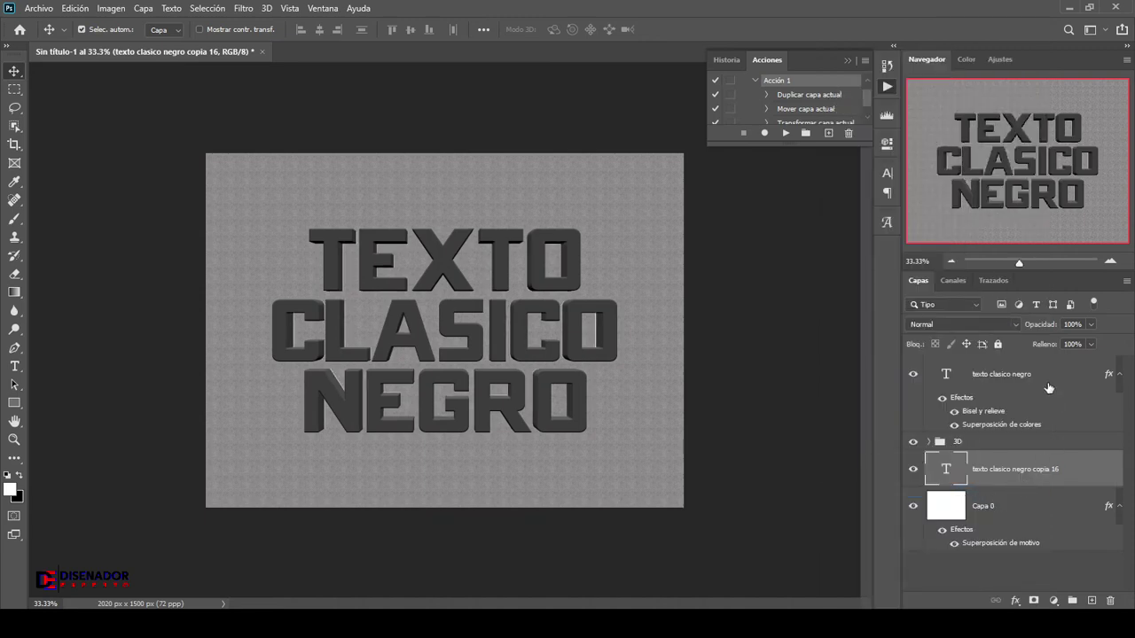
{"action": "left_click", "coordinate": [1049, 386]}
{"action": "right_click", "coordinate": [1047, 382]}
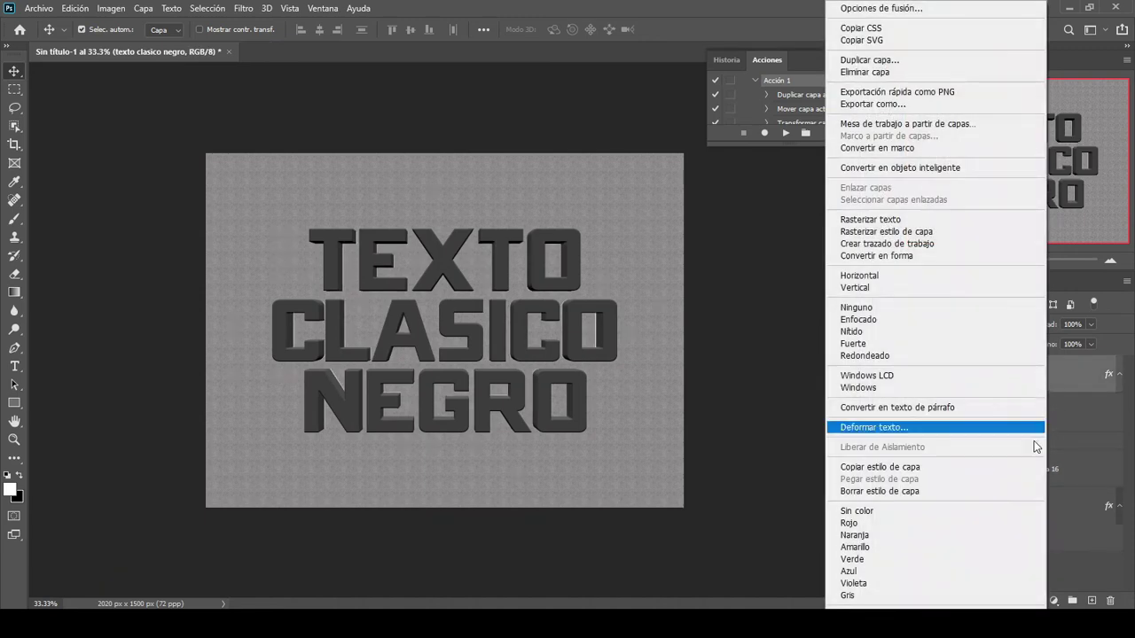
{"action": "left_click", "coordinate": [947, 494]}
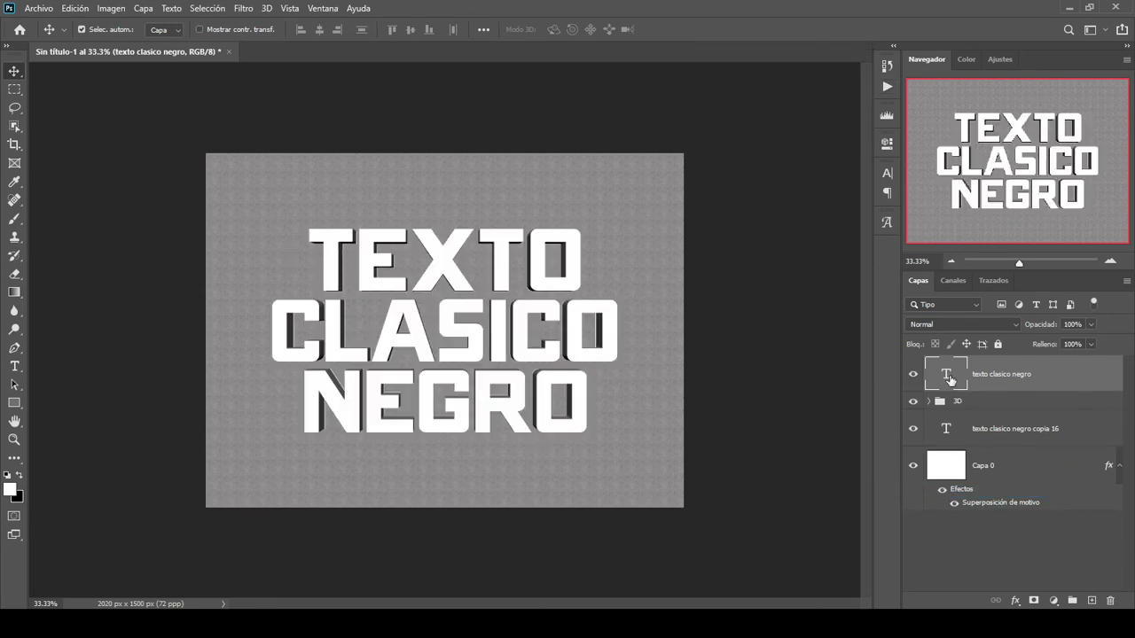
Step: Add a bevel and emboss effect to the top text layer with size 2 px, highlight opacity 25% and shadow opacity 0%
{"action": "left_click", "coordinate": [1016, 600]}
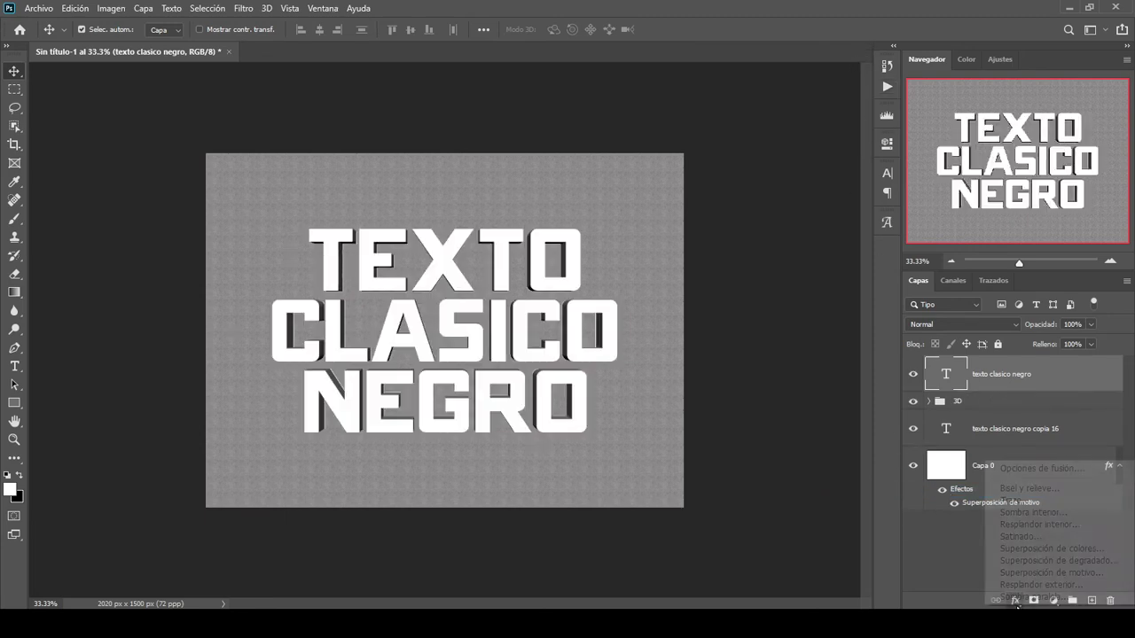
{"action": "left_click", "coordinate": [1016, 470]}
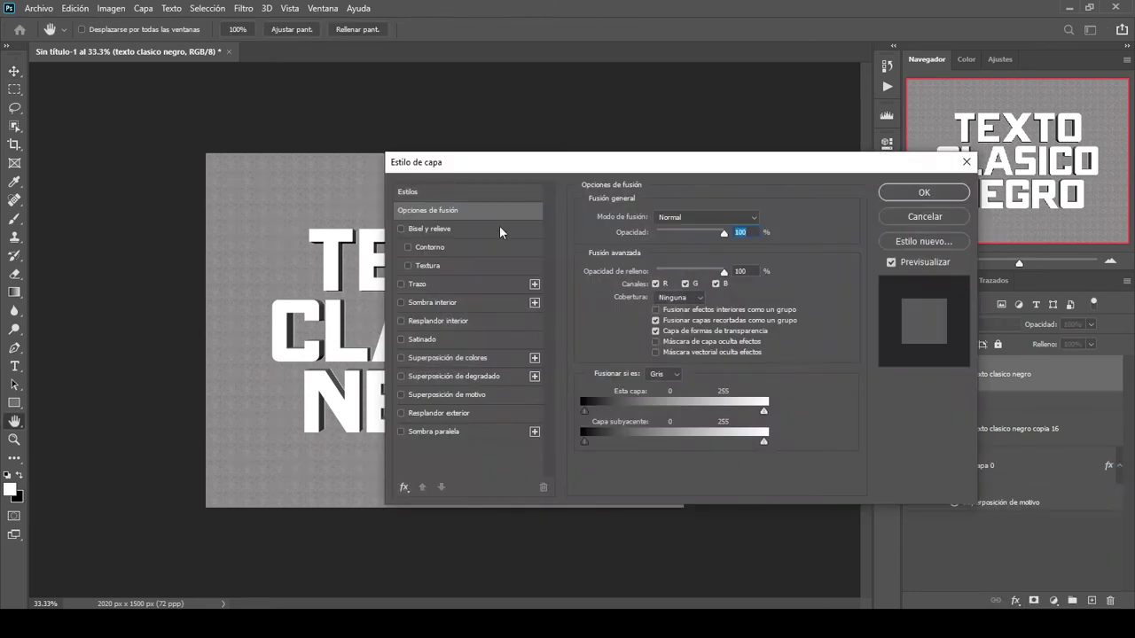
{"action": "left_click", "coordinate": [499, 230]}
{"action": "left_click", "coordinate": [763, 250]}
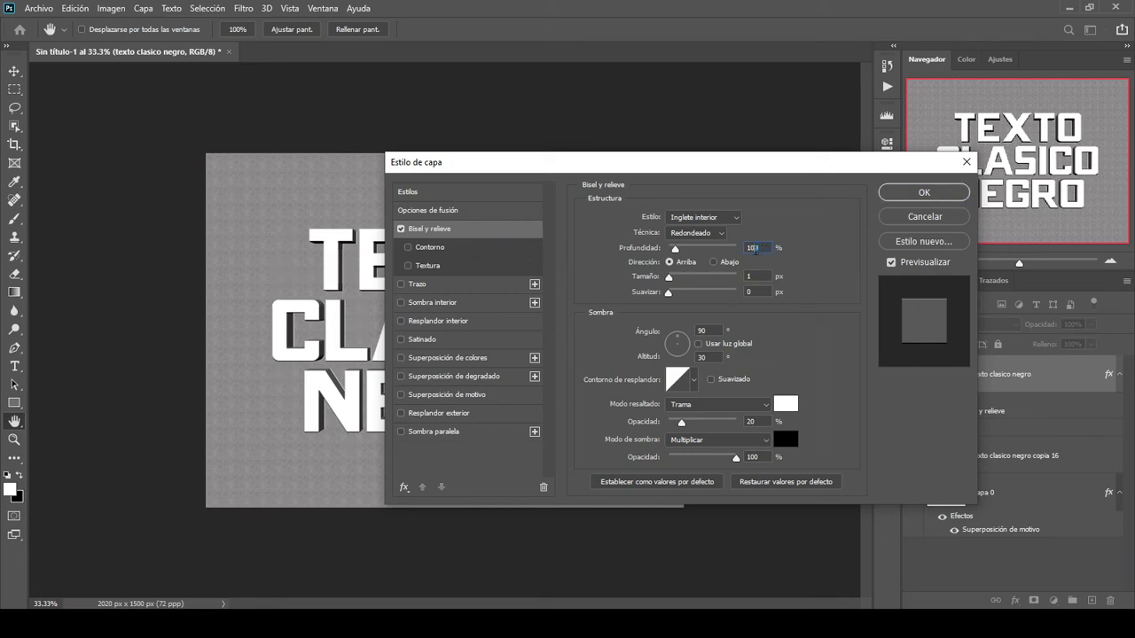
{"action": "left_click", "coordinate": [756, 275]}
{"action": "type", "text": "2"}
{"action": "left_click", "coordinate": [689, 331]}
{"action": "left_click", "coordinate": [703, 356]}
{"action": "left_click", "coordinate": [756, 421]}
{"action": "type", "text": "25"}
{"action": "left_click", "coordinate": [743, 457]}
{"action": "type", "text": "0"}
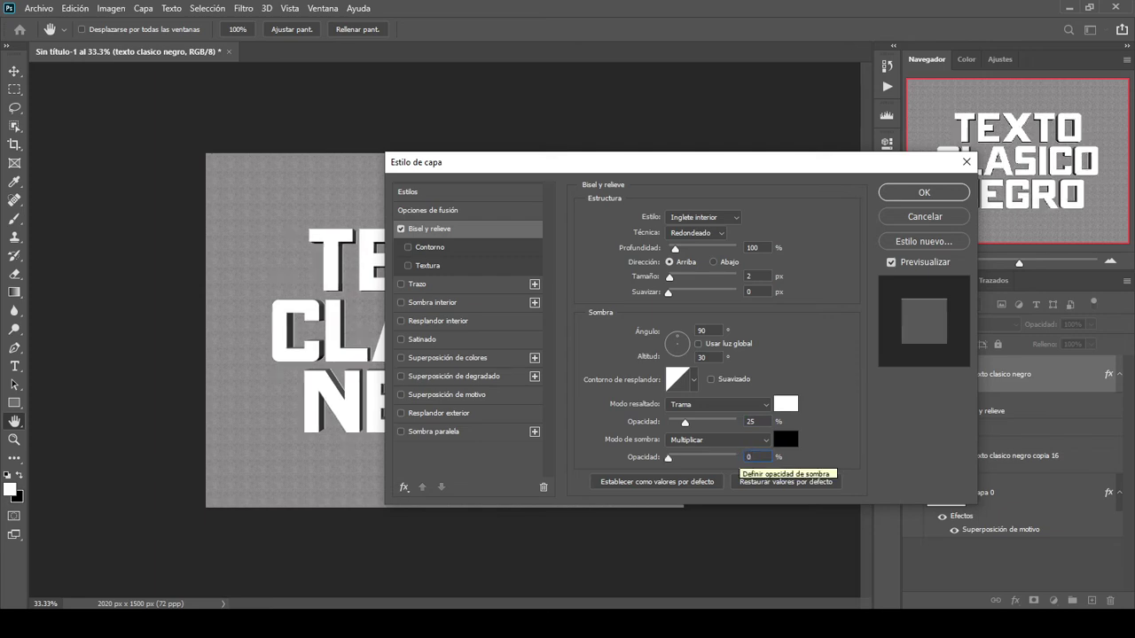
Step: Set the bevel's highlight mode to Normal, keeping shadow mode Multiplicar, technique Redondeado and style Inglete interior
{"action": "left_click", "coordinate": [727, 438]}
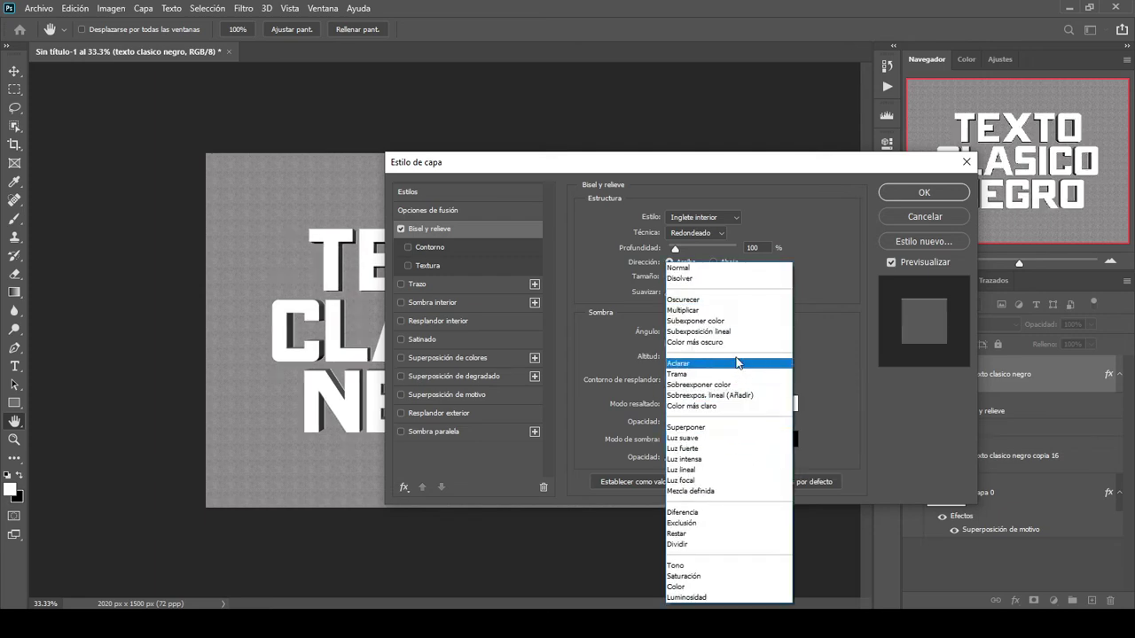
{"action": "left_click", "coordinate": [733, 312]}
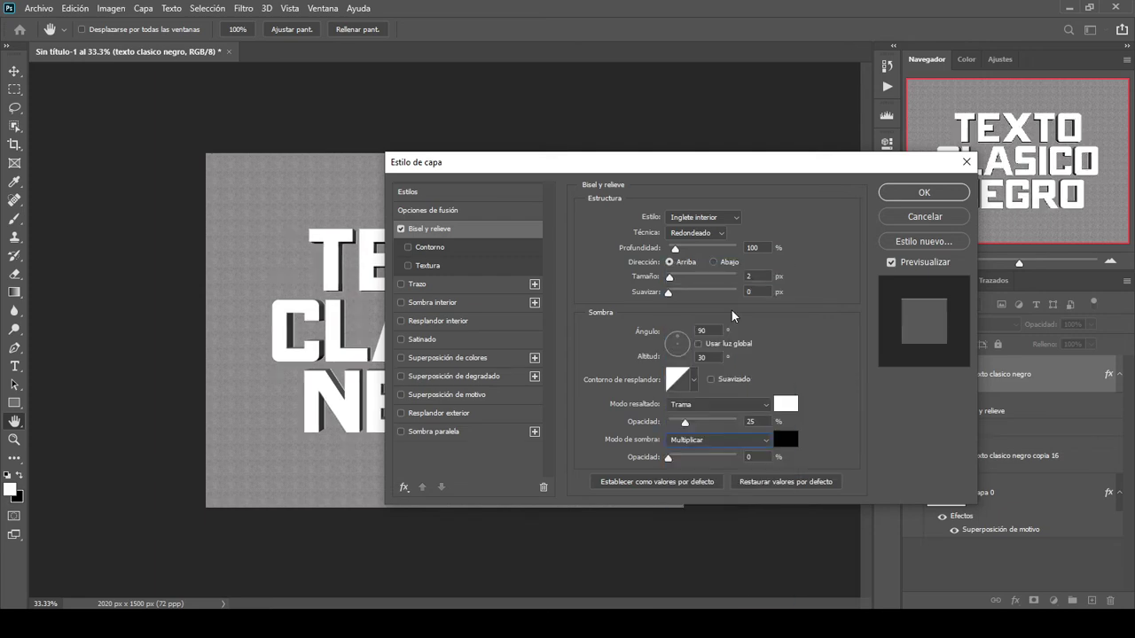
{"action": "left_click", "coordinate": [723, 401]}
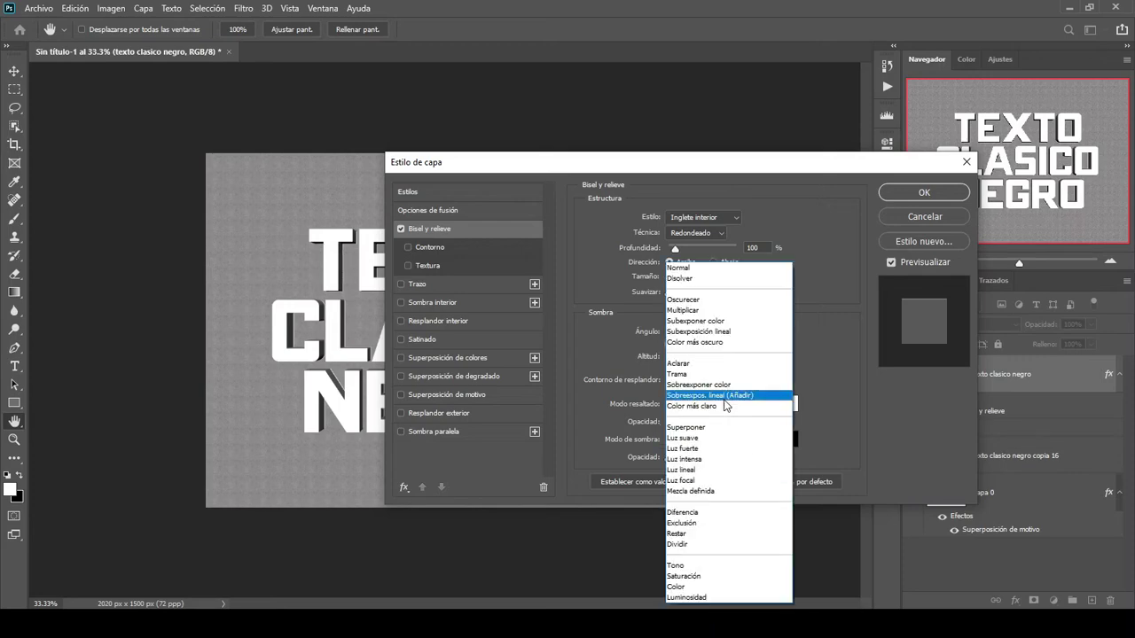
{"action": "left_click", "coordinate": [712, 267]}
{"action": "left_click", "coordinate": [720, 234]}
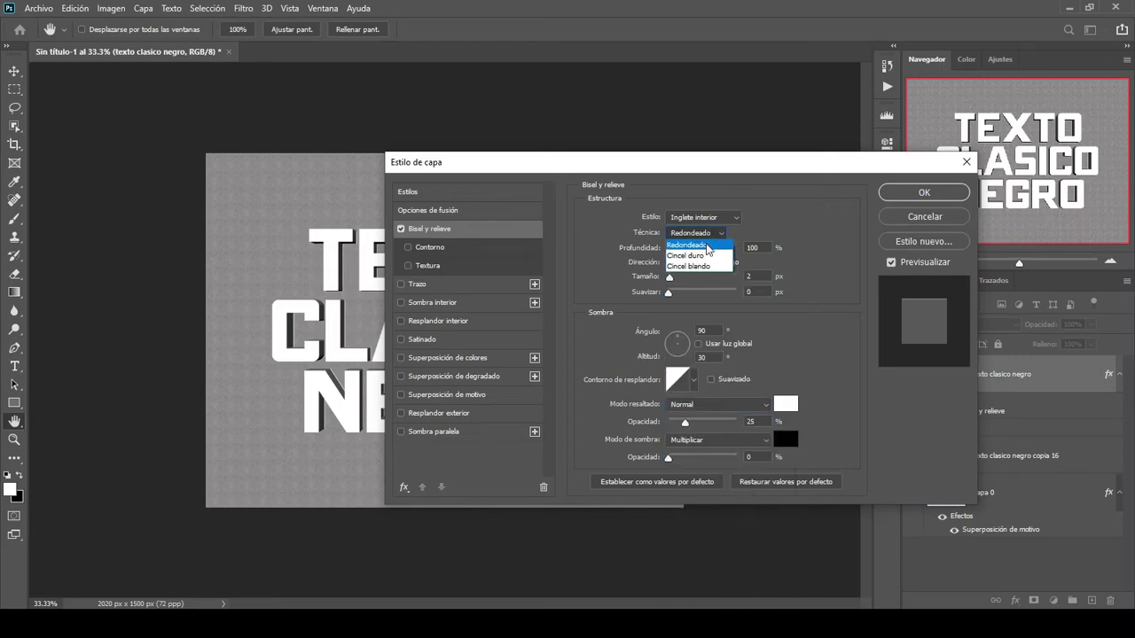
{"action": "left_click", "coordinate": [715, 238]}
{"action": "left_click", "coordinate": [717, 221]}
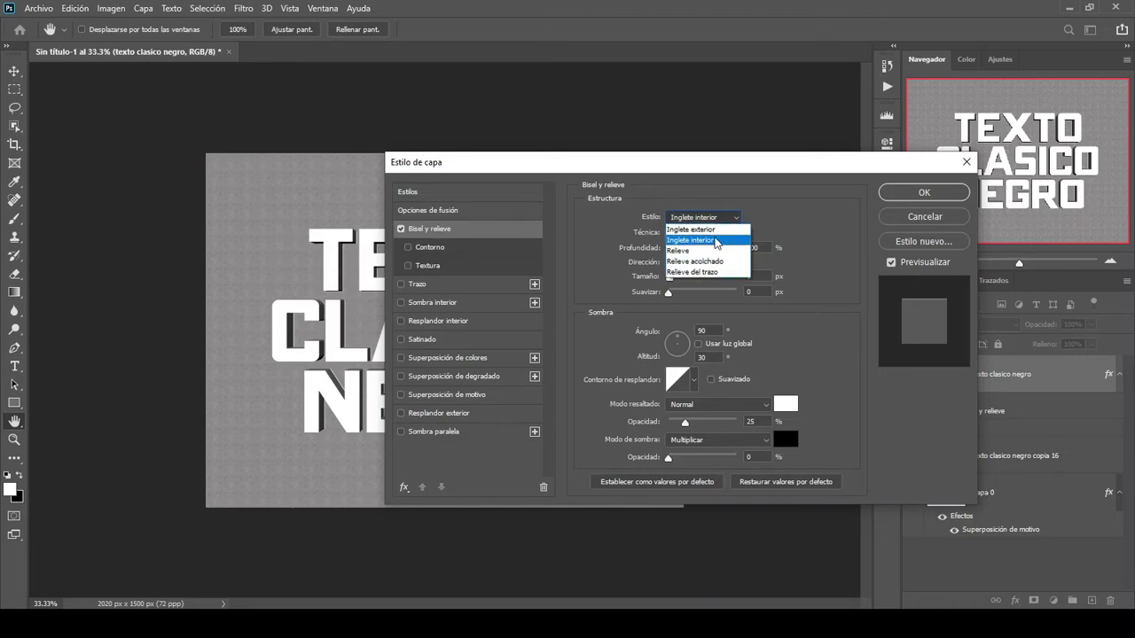
{"action": "left_click", "coordinate": [716, 241]}
Step: Add a color overlay to the top text layer using #161719 with the Multiplicar blend mode
{"action": "left_click", "coordinate": [484, 361]}
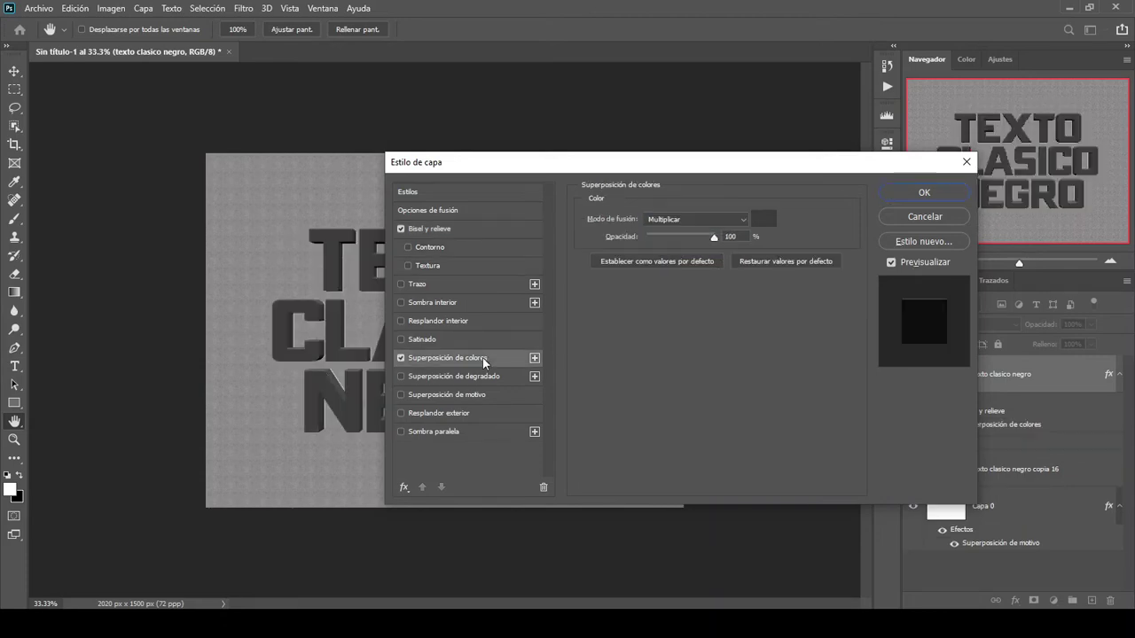
{"action": "left_click", "coordinate": [763, 228]}
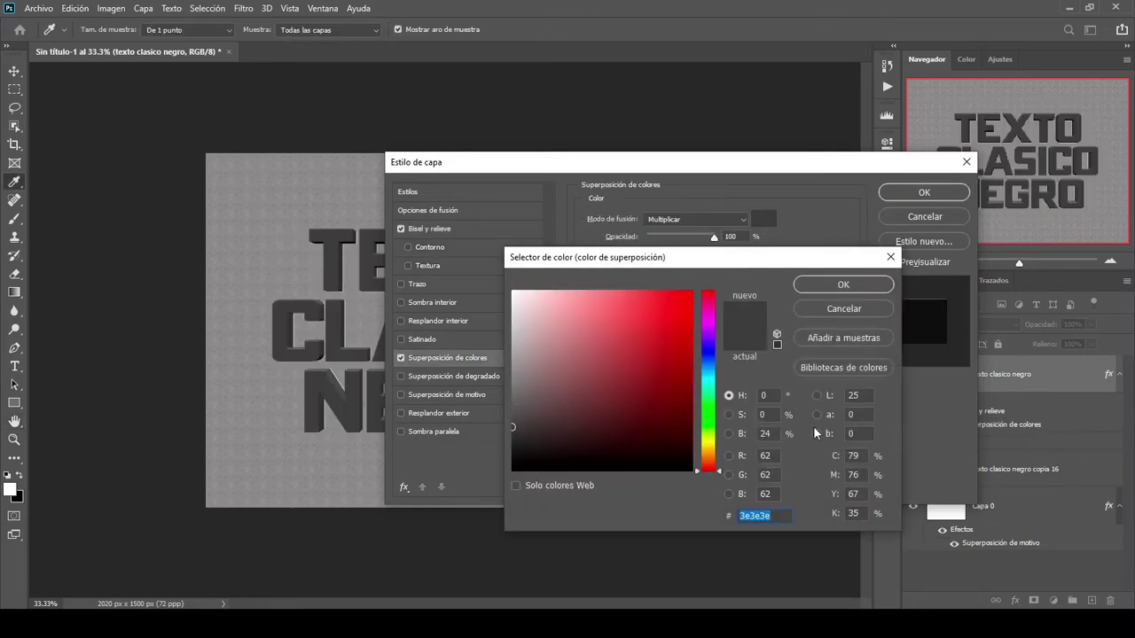
{"action": "type", "text": "161"}
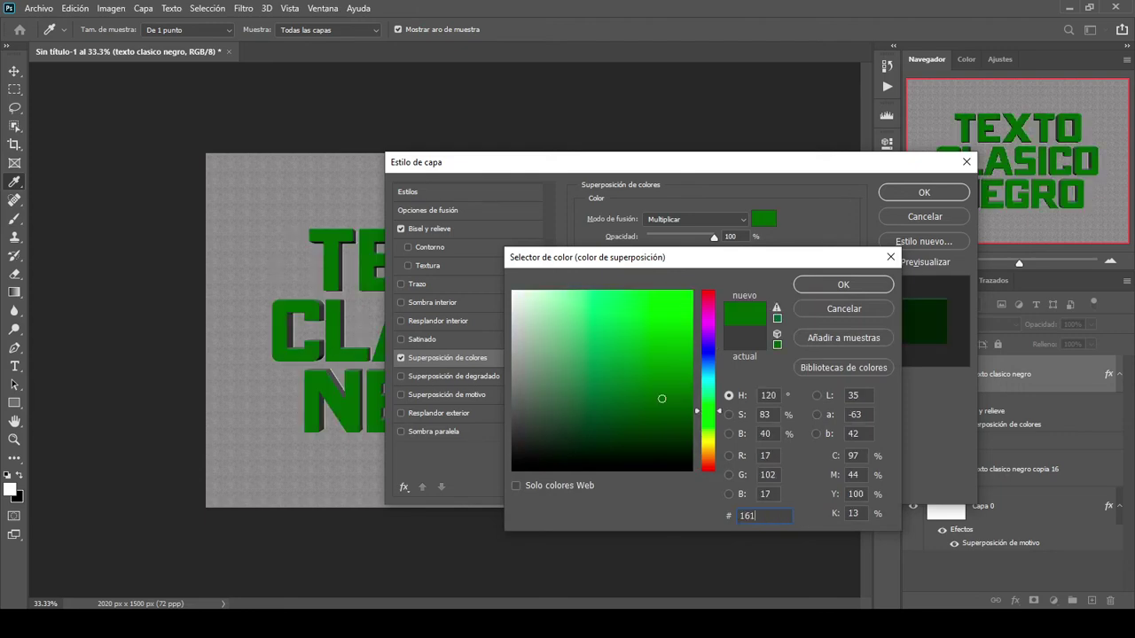
{"action": "type", "text": "719"}
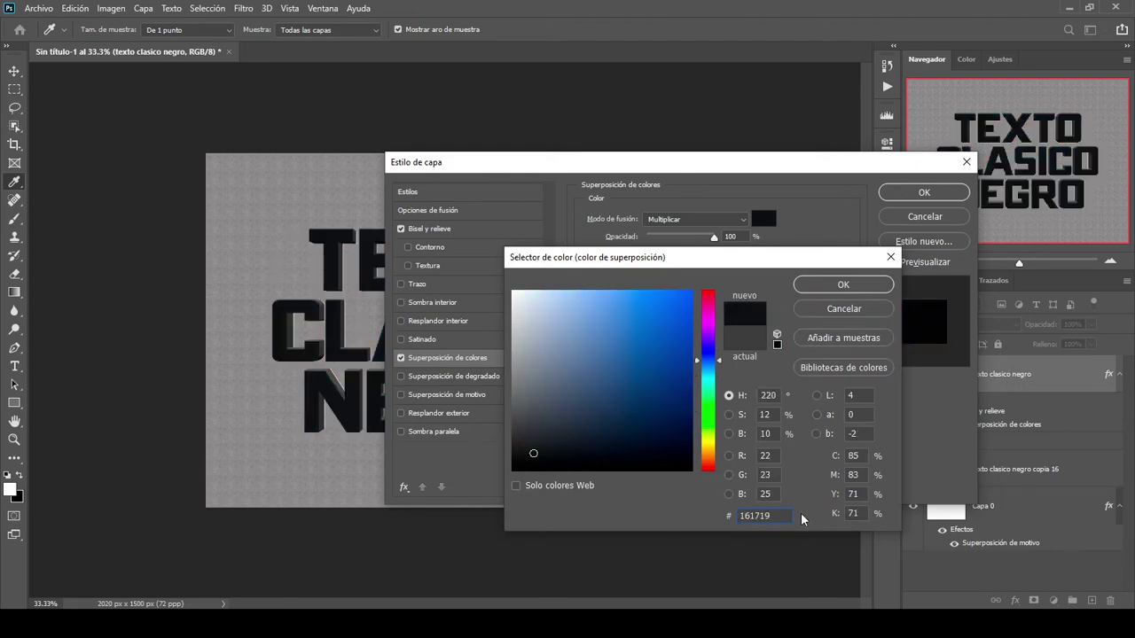
{"action": "left_click", "coordinate": [847, 285]}
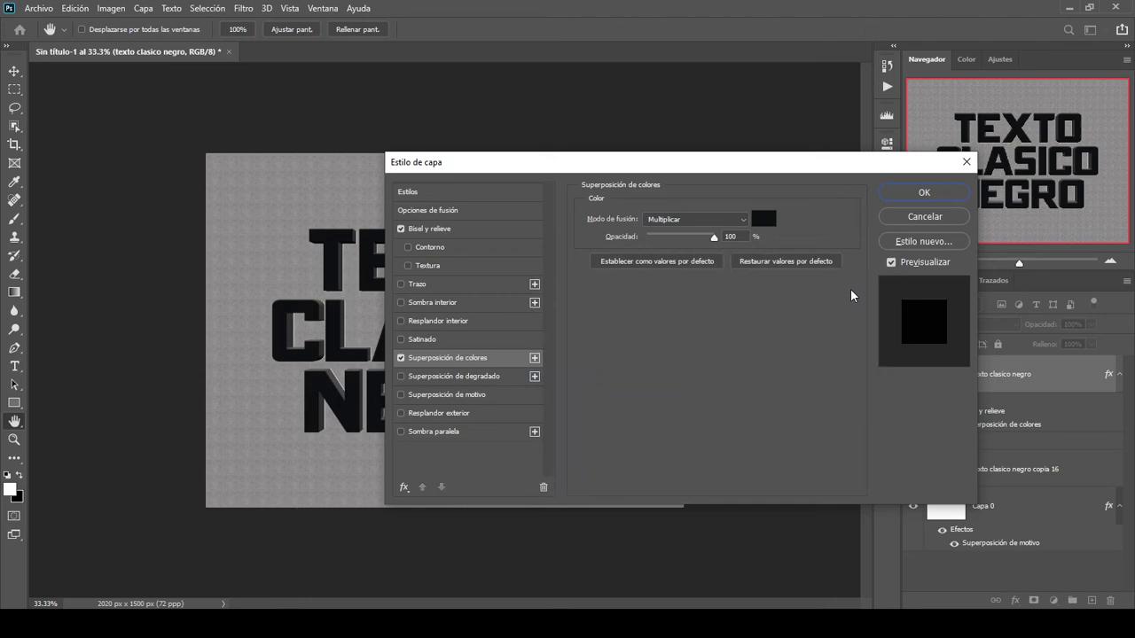
{"action": "left_click", "coordinate": [692, 219]}
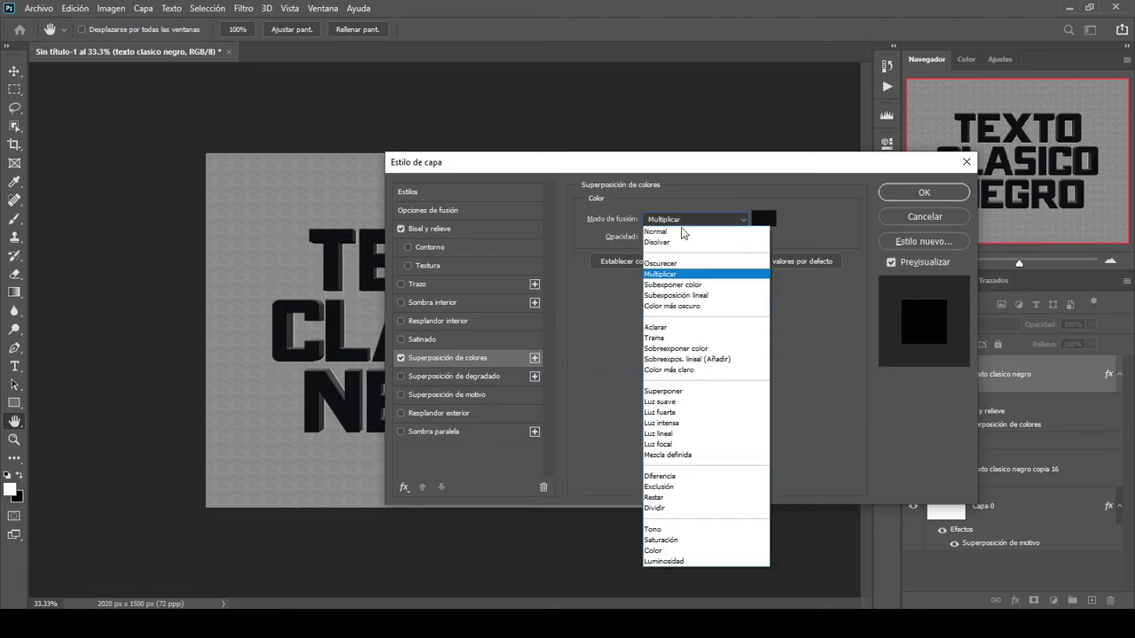
{"action": "left_click", "coordinate": [684, 277]}
Step: Add a linear Color frontal/transparente gradient overlay at -48°, 100% opacity and 100% scale, then apply the styles and collapse the effects list
{"action": "left_click", "coordinate": [501, 378]}
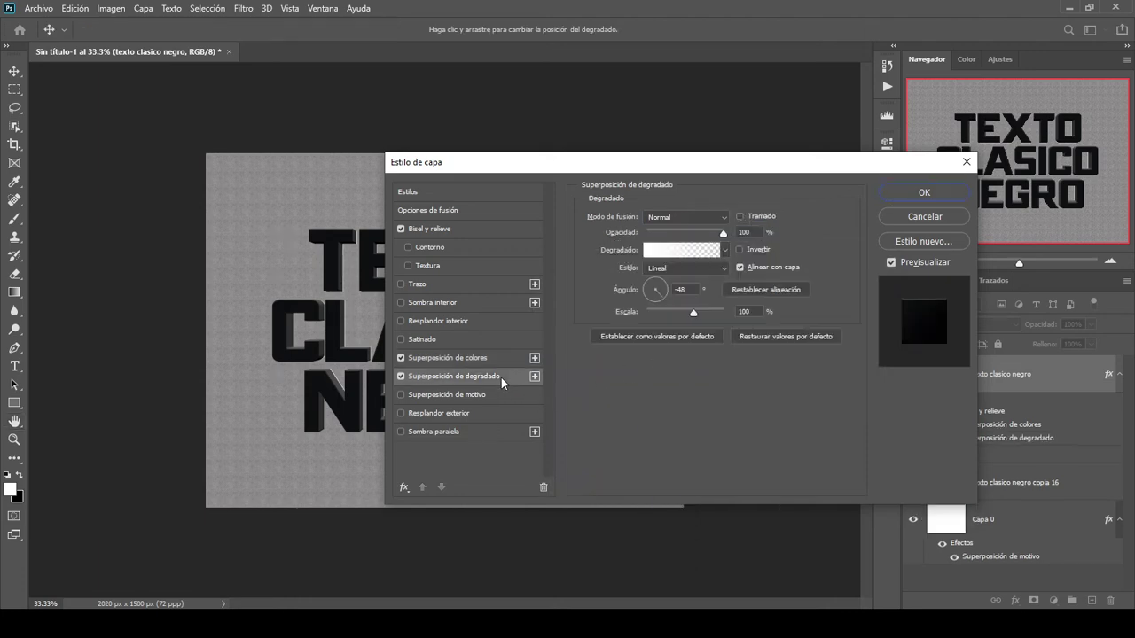
{"action": "left_click", "coordinate": [699, 256]}
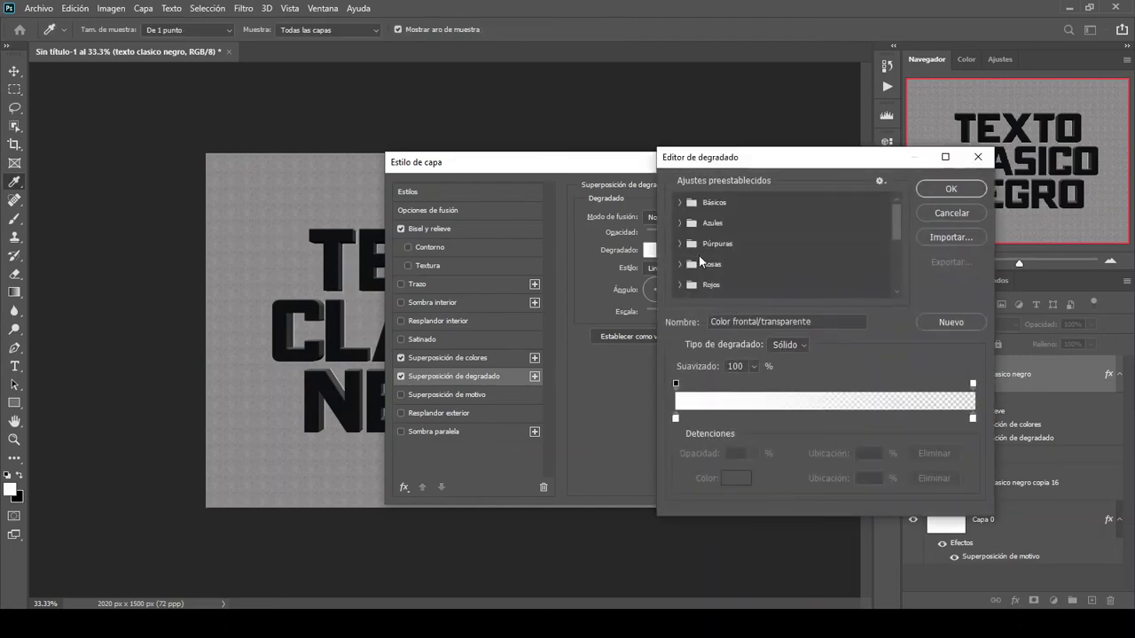
{"action": "left_click", "coordinate": [720, 225]}
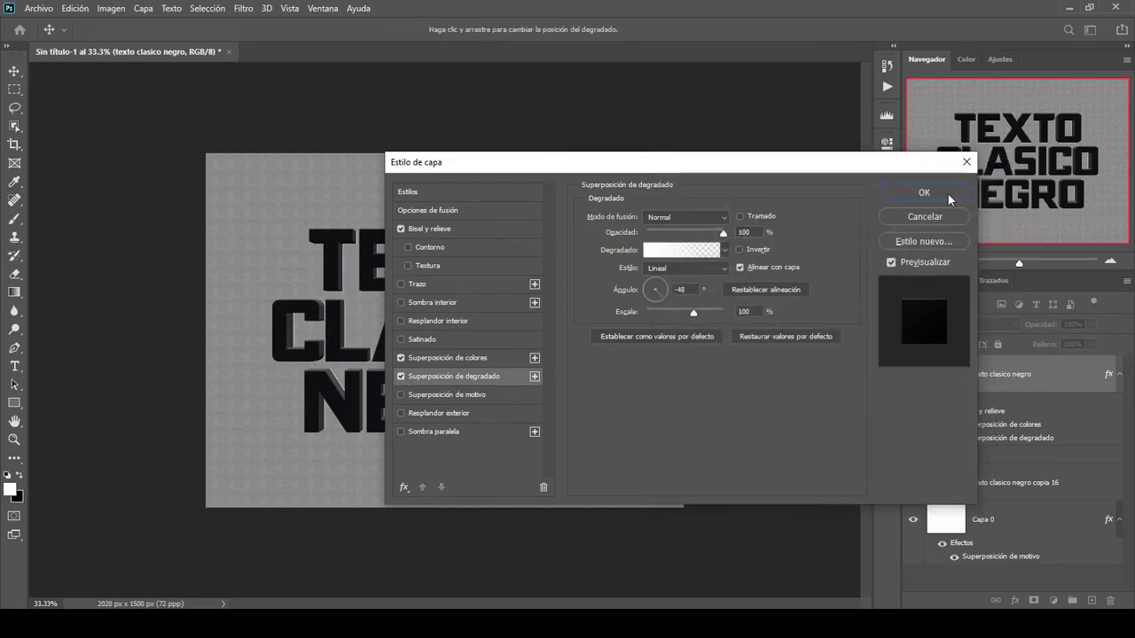
{"action": "left_click", "coordinate": [948, 190]}
{"action": "left_click", "coordinate": [695, 289]}
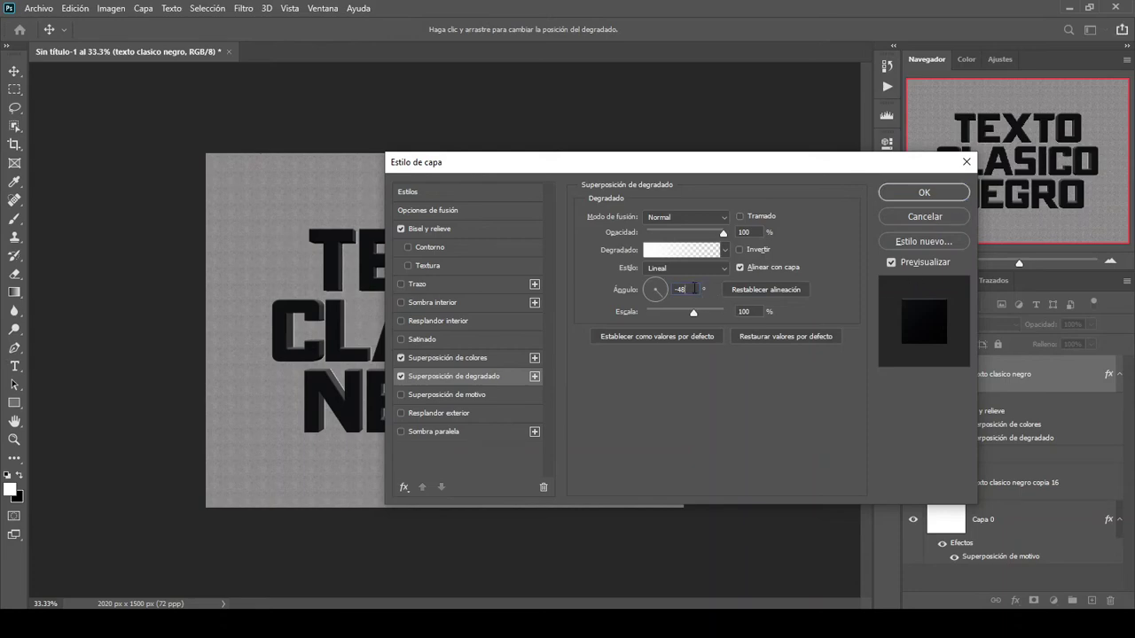
{"action": "left_click", "coordinate": [748, 233]}
{"action": "left_click", "coordinate": [752, 311]}
{"action": "left_click", "coordinate": [898, 196]}
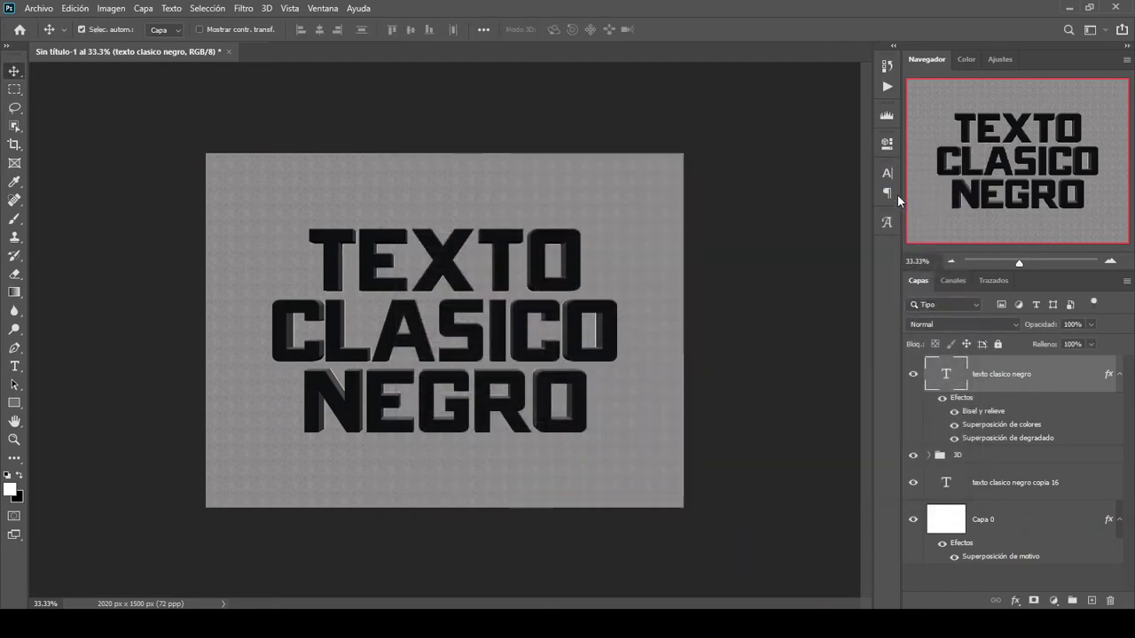
{"action": "left_click", "coordinate": [1119, 376]}
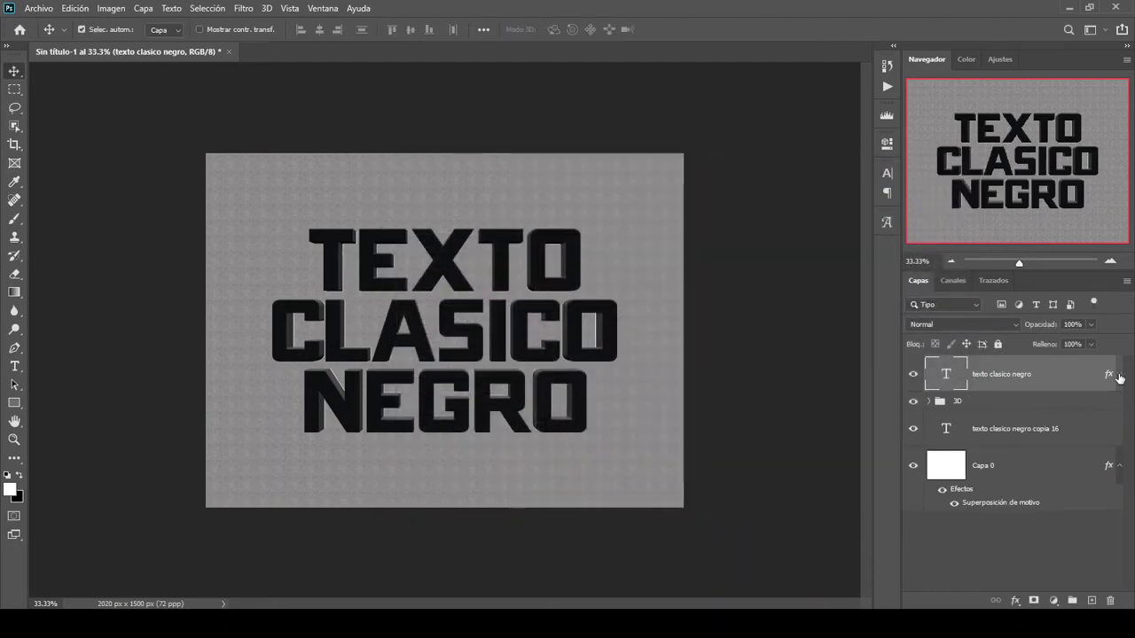
Step: Give the texto clasico negro copia 16 layer a black #000000 color overlay in Normal mode and collapse its effects list
{"action": "left_click", "coordinate": [1018, 432]}
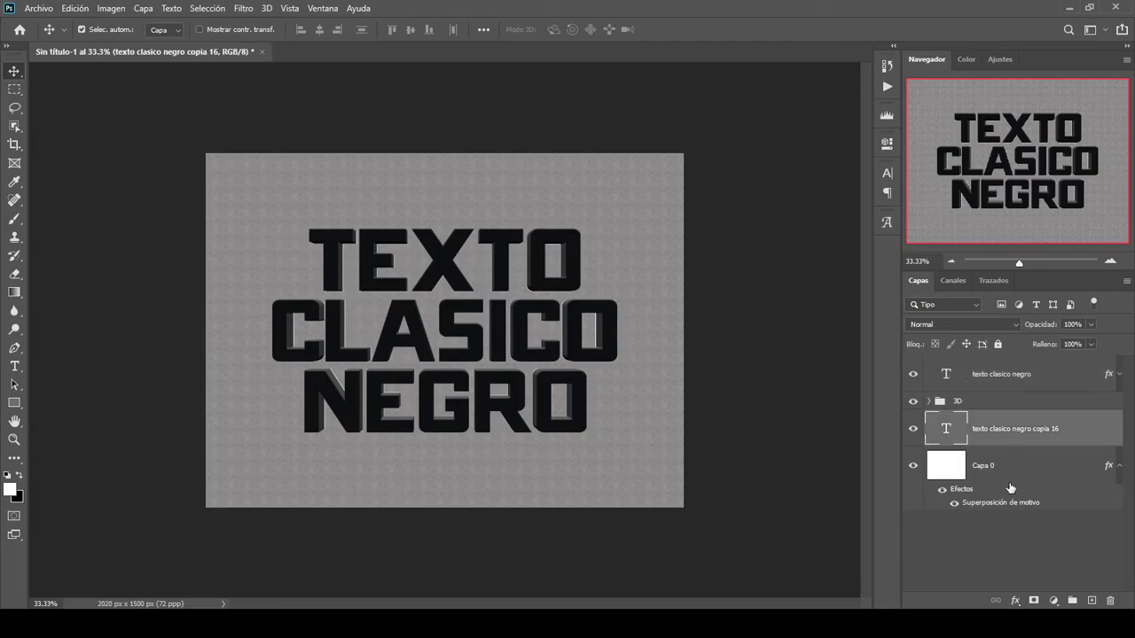
{"action": "left_click", "coordinate": [1016, 601]}
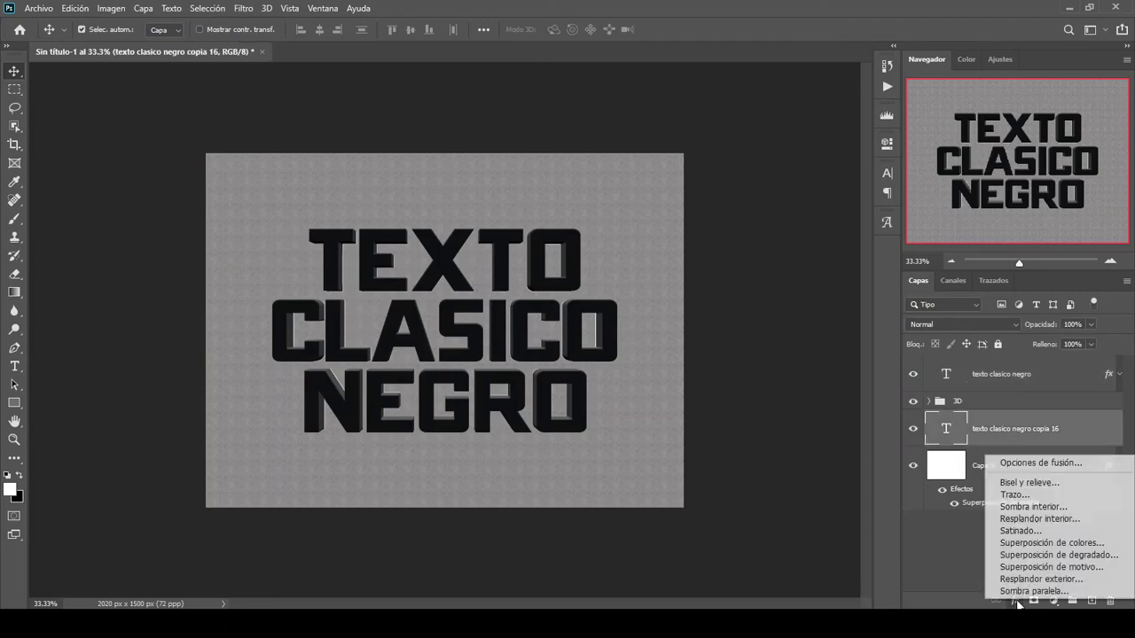
{"action": "left_click", "coordinate": [1017, 462]}
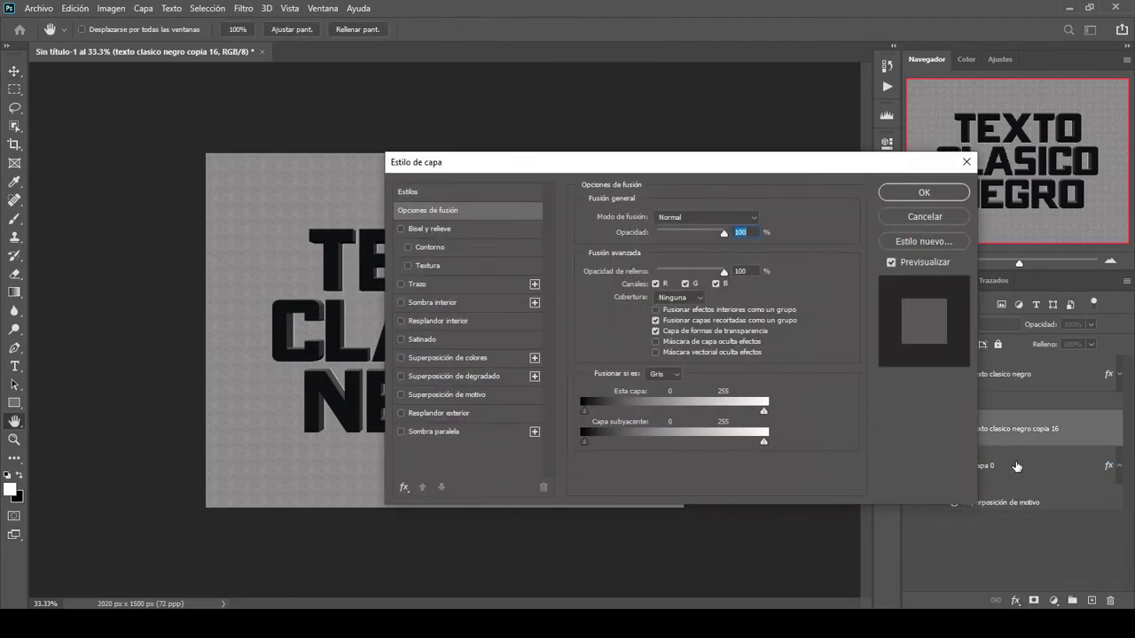
{"action": "left_click", "coordinate": [473, 360]}
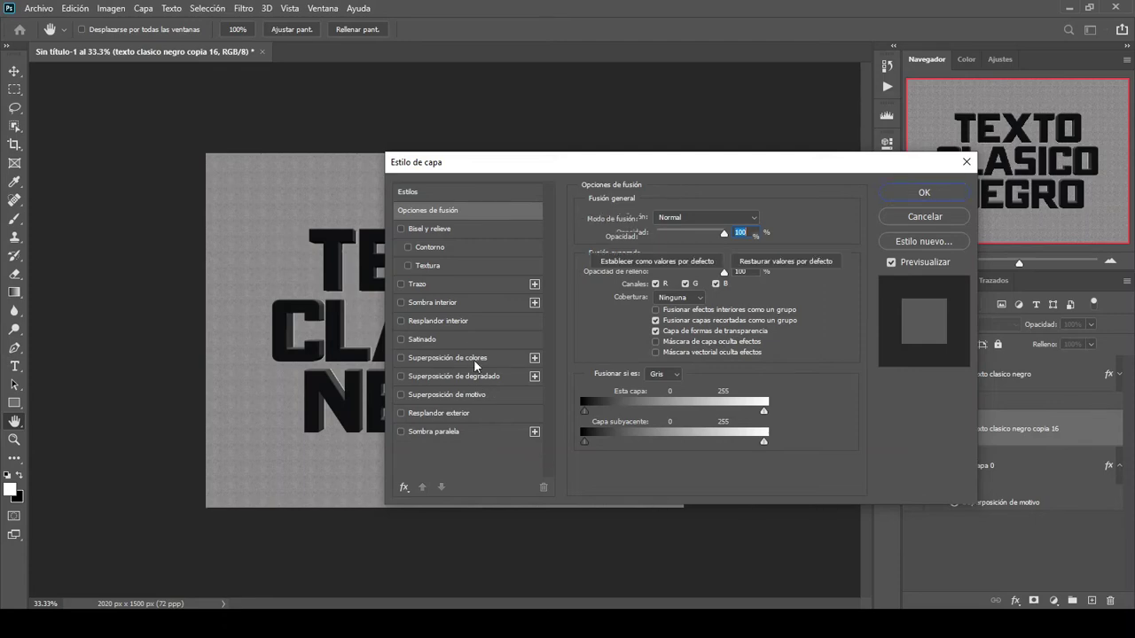
{"action": "left_click", "coordinate": [770, 222]}
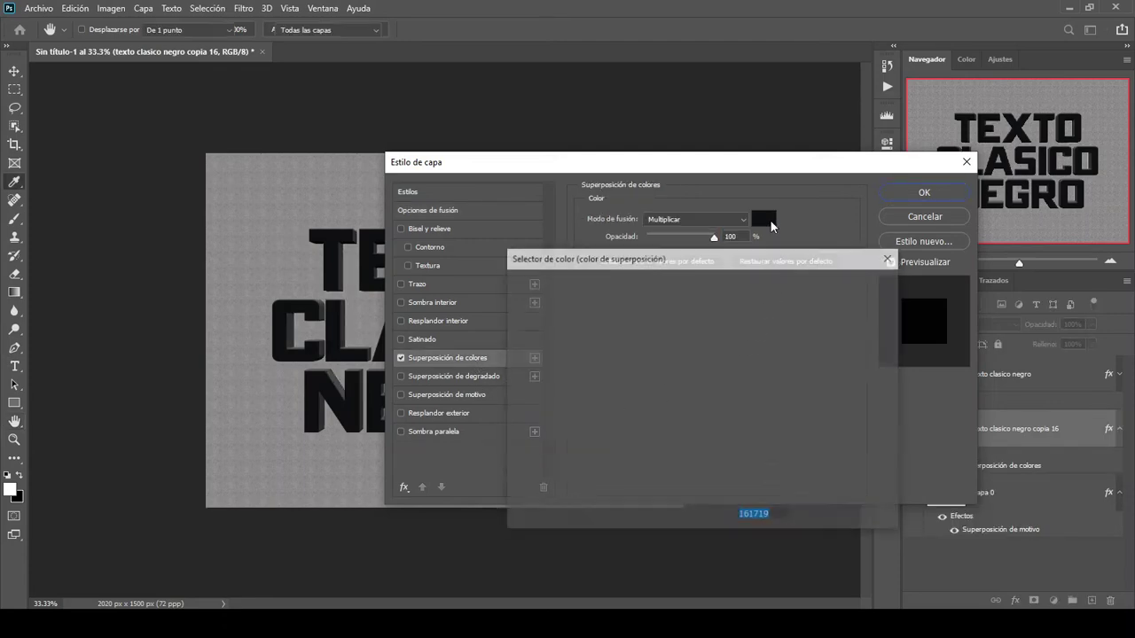
{"action": "type", "text": "000000"}
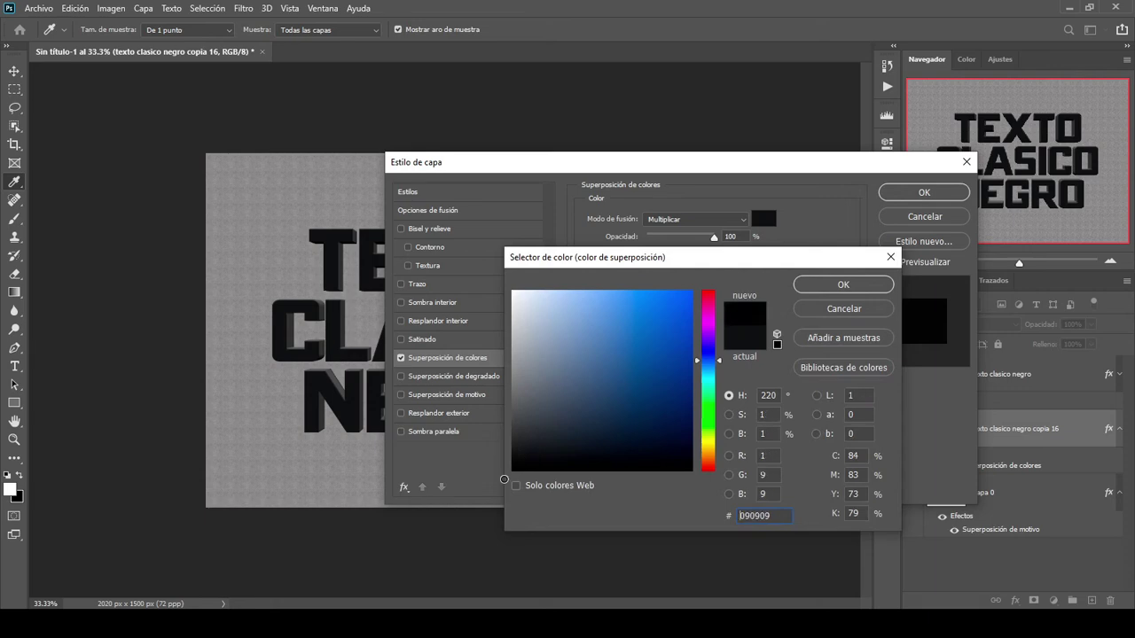
{"action": "left_click", "coordinate": [843, 285]}
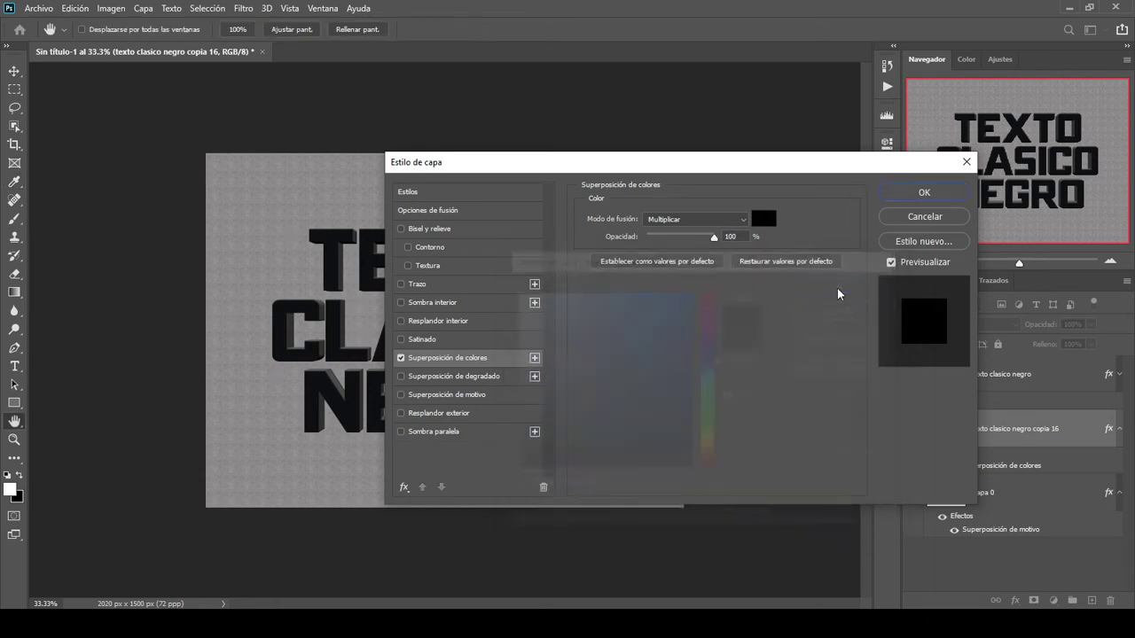
{"action": "left_click", "coordinate": [726, 220]}
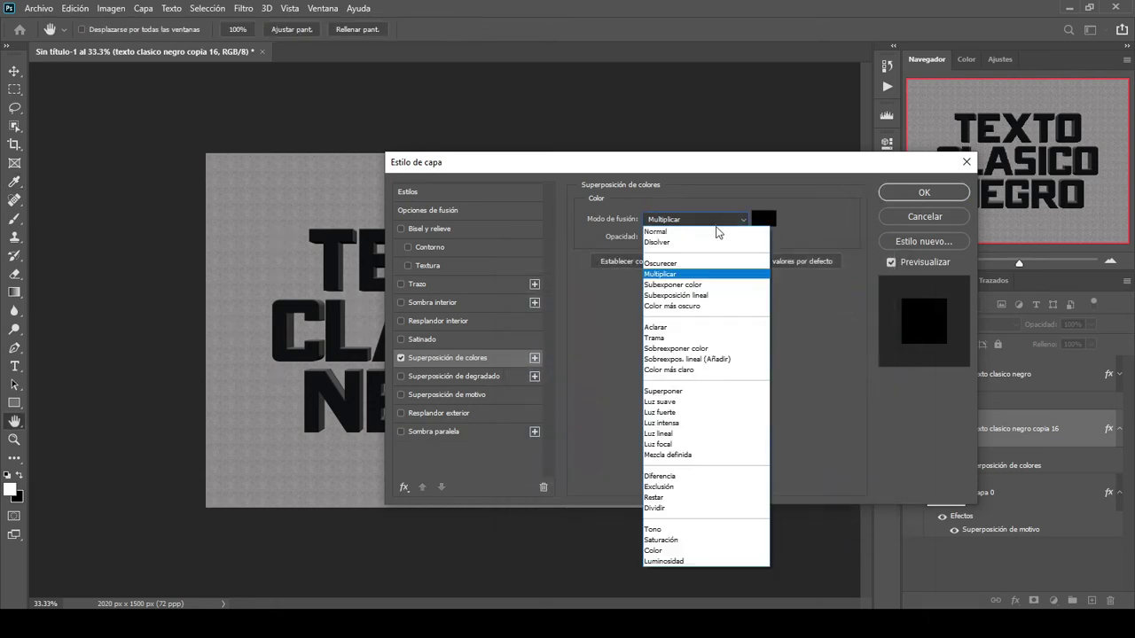
{"action": "left_click", "coordinate": [715, 236]}
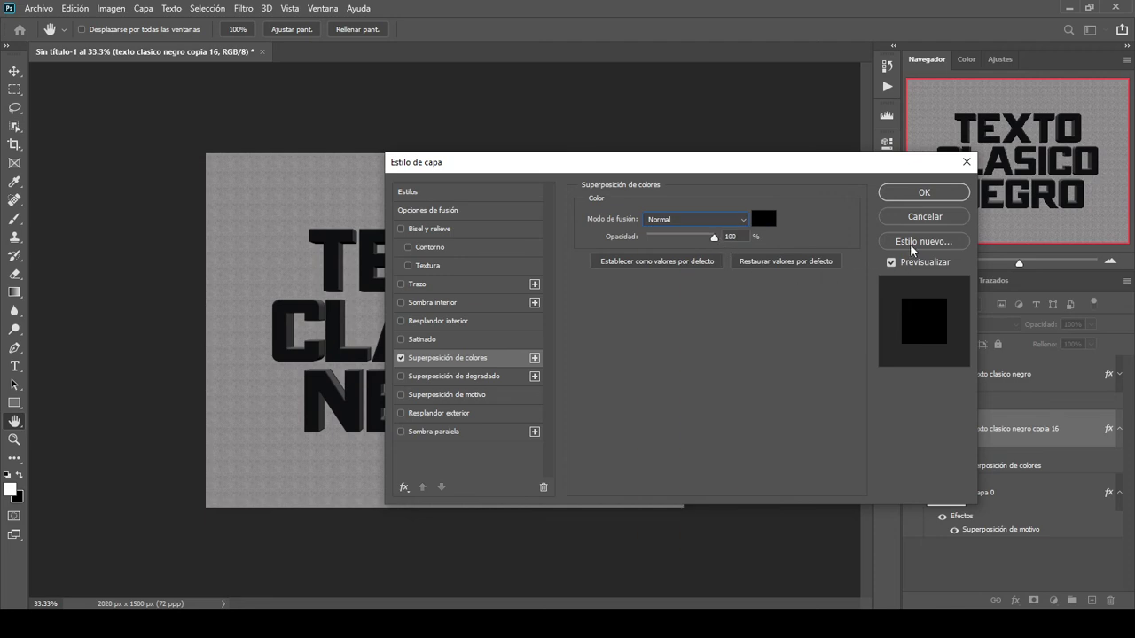
{"action": "left_click", "coordinate": [923, 195]}
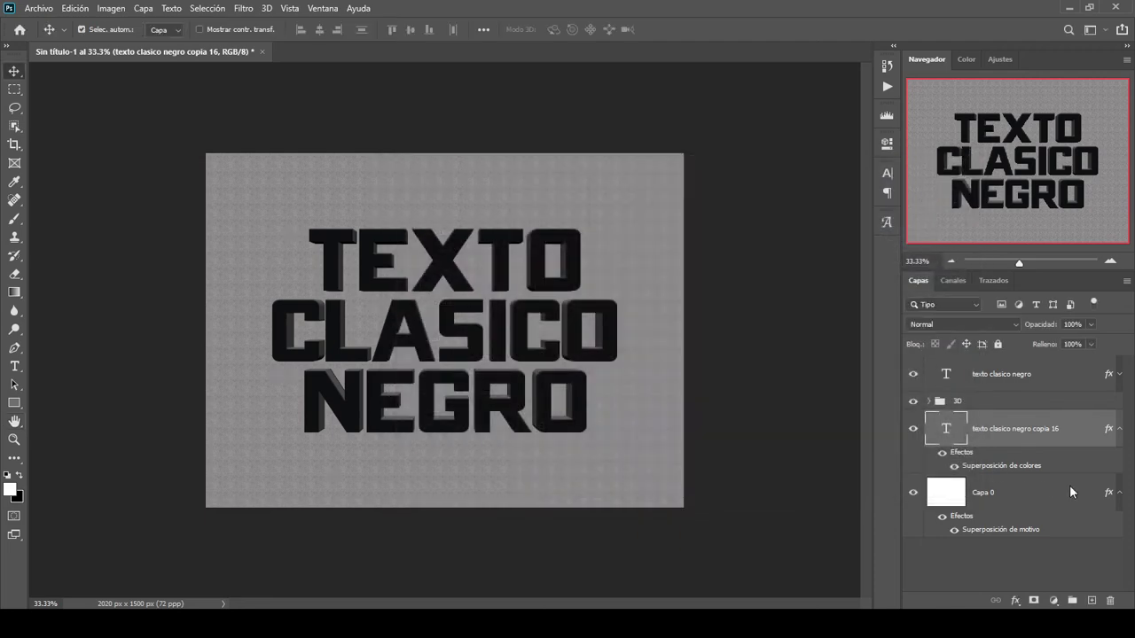
{"action": "left_click", "coordinate": [1119, 431]}
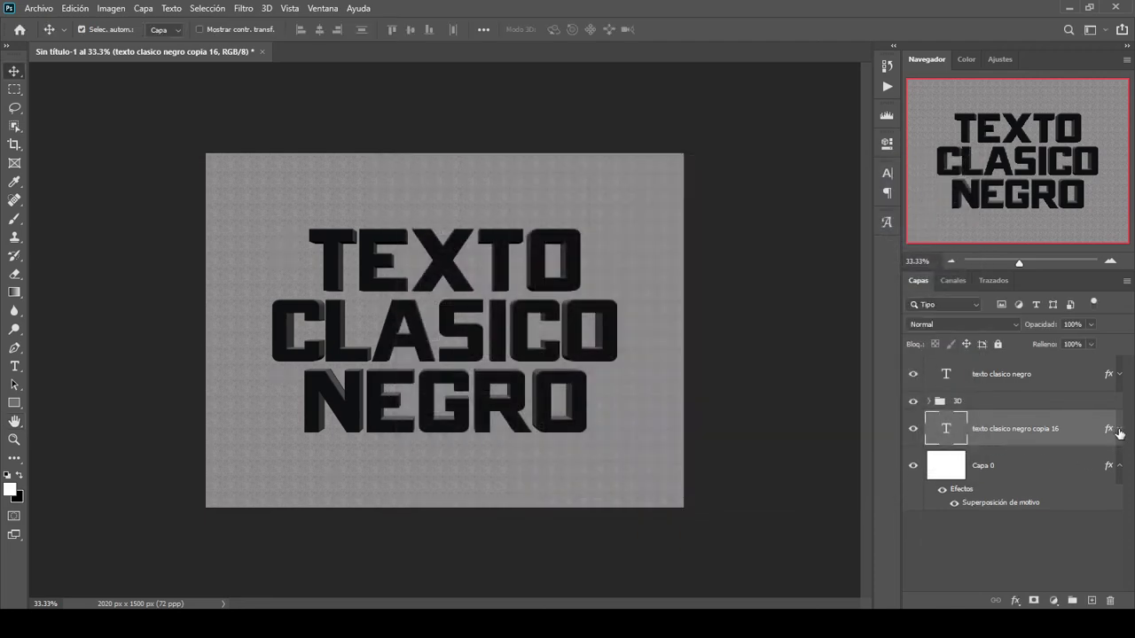
Step: Convert the texto clasico negro copia 16 layer to a smart object and duplicate it twice, as copia 17 and copia 18
{"action": "right_click", "coordinate": [1030, 430]}
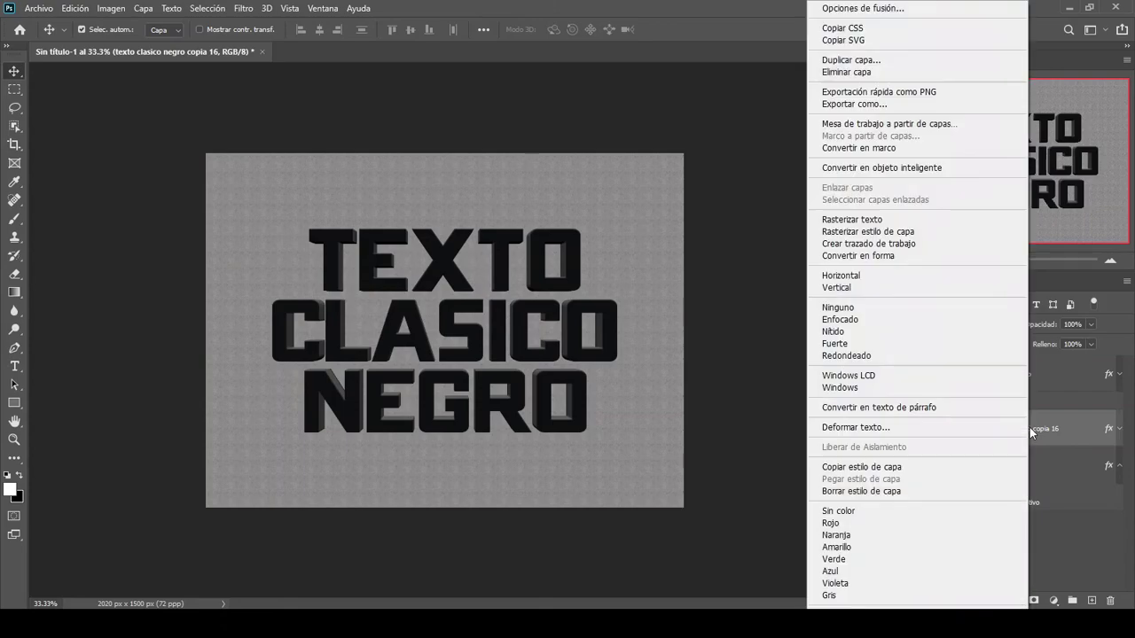
{"action": "left_click", "coordinate": [905, 172]}
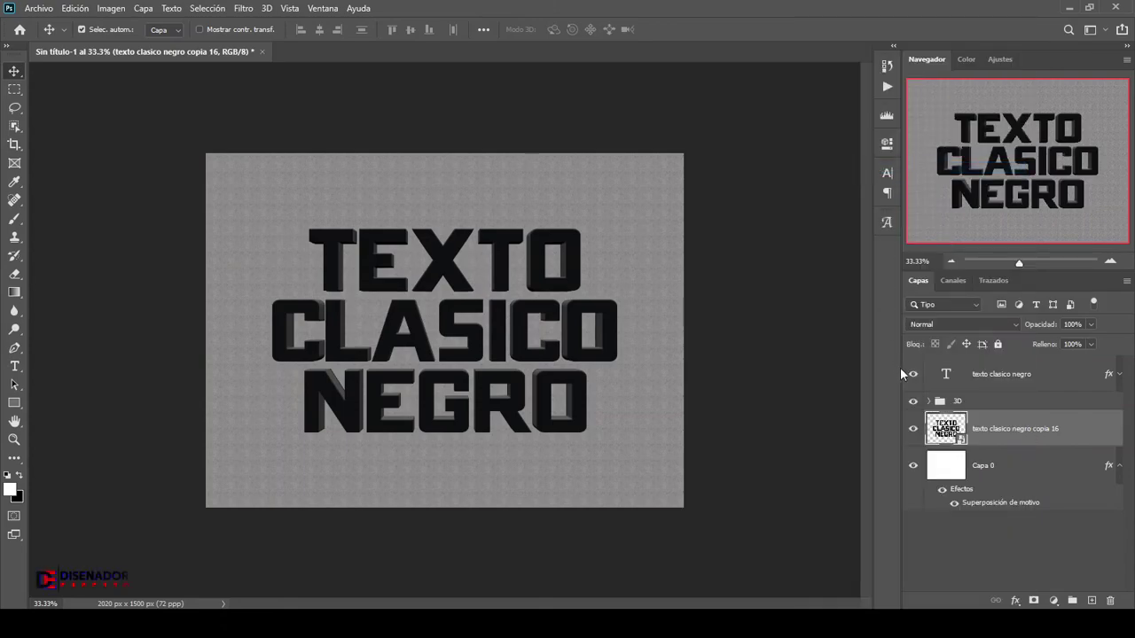
{"action": "right_click", "coordinate": [1002, 428]}
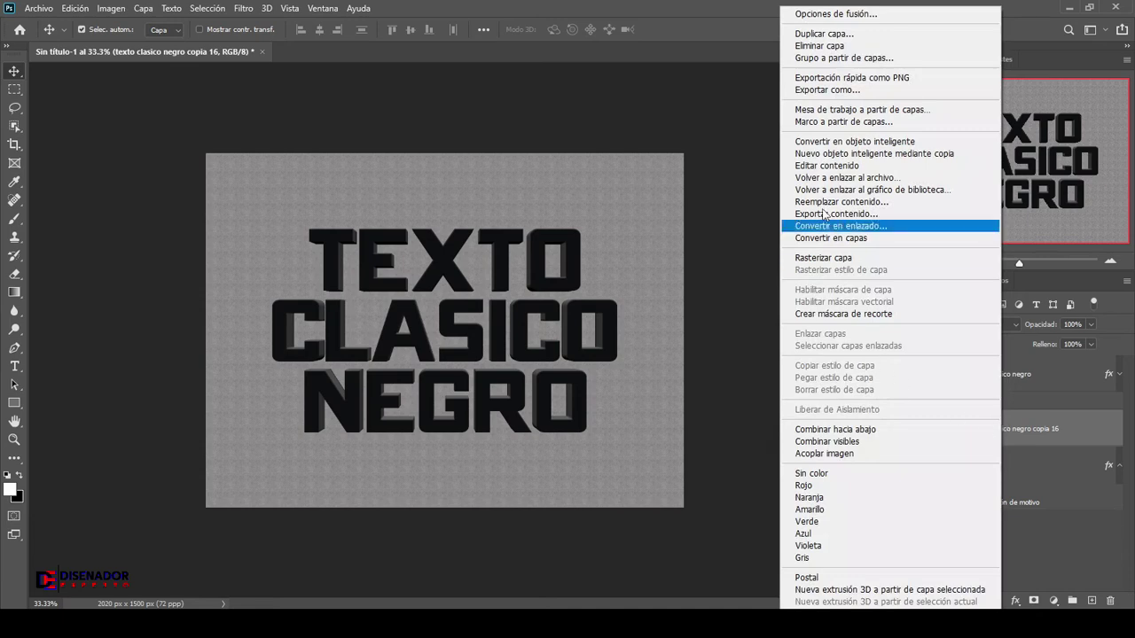
{"action": "left_click", "coordinate": [819, 34]}
{"action": "left_click", "coordinate": [729, 168]}
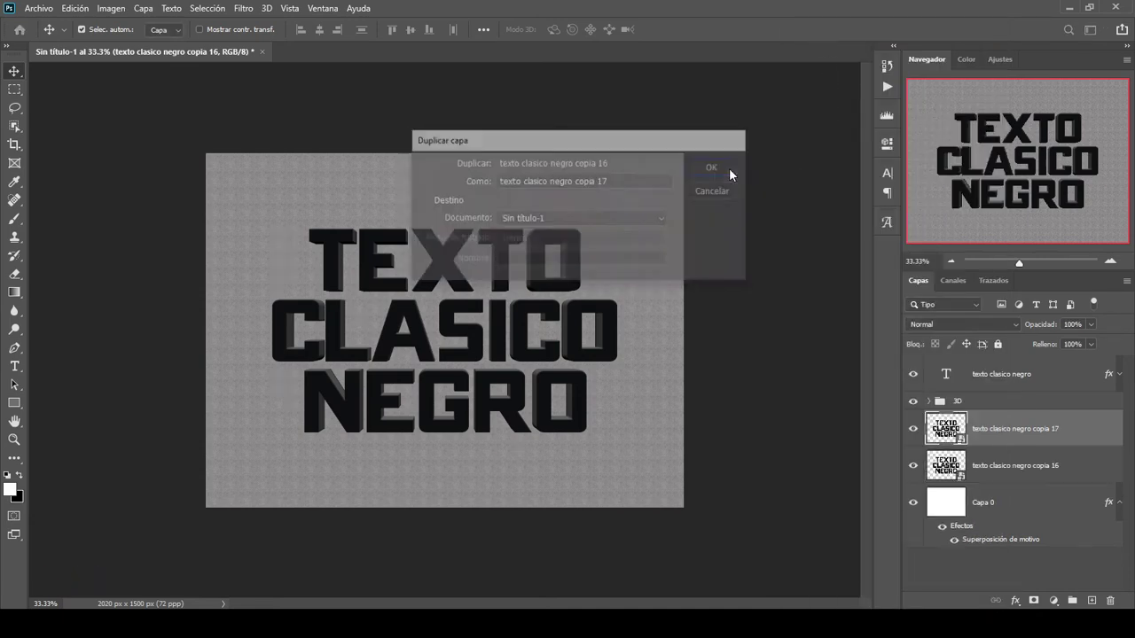
{"action": "right_click", "coordinate": [1010, 435]}
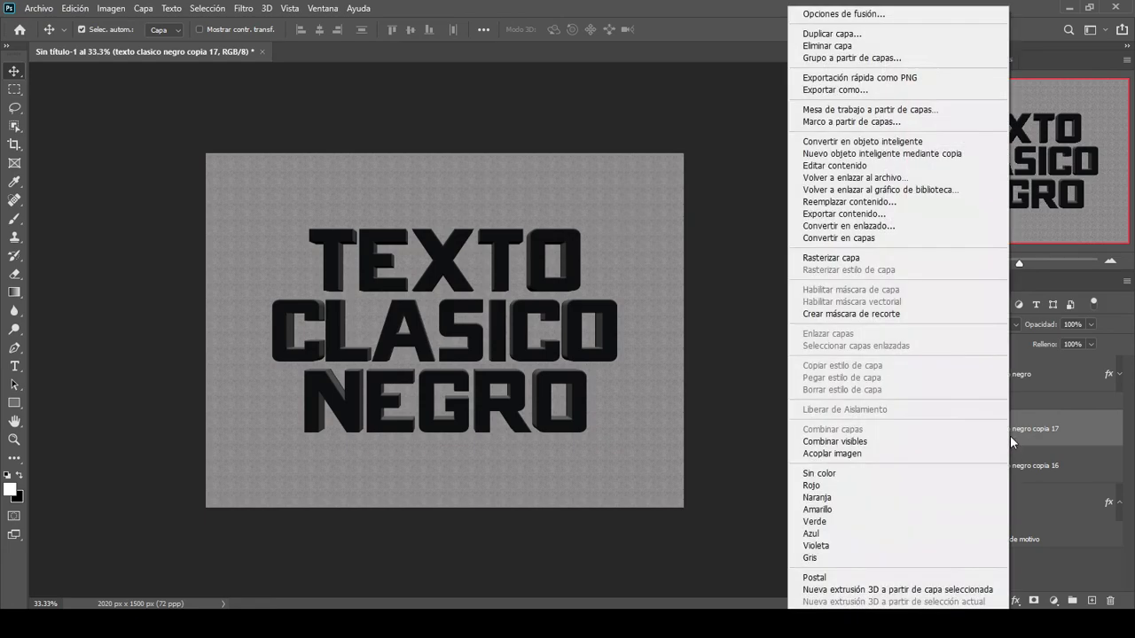
{"action": "left_click", "coordinate": [856, 34]}
{"action": "left_click", "coordinate": [721, 169]}
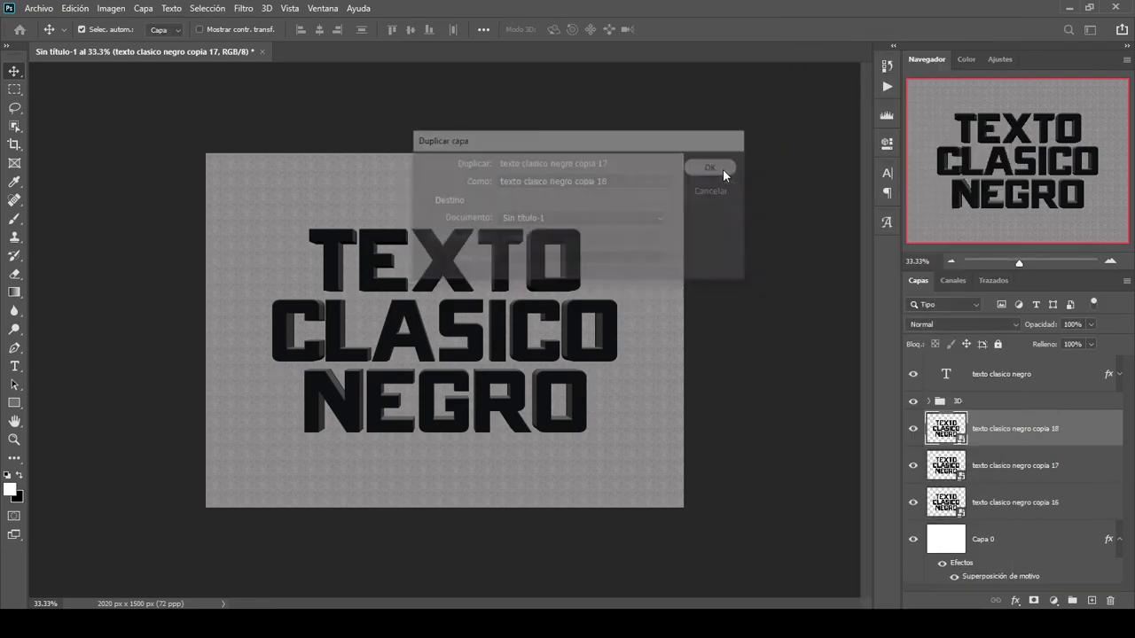
Step: Group the three smart object text copies and name the group Sombra
{"action": "left_click", "coordinate": [1047, 502], "text": "shift"}
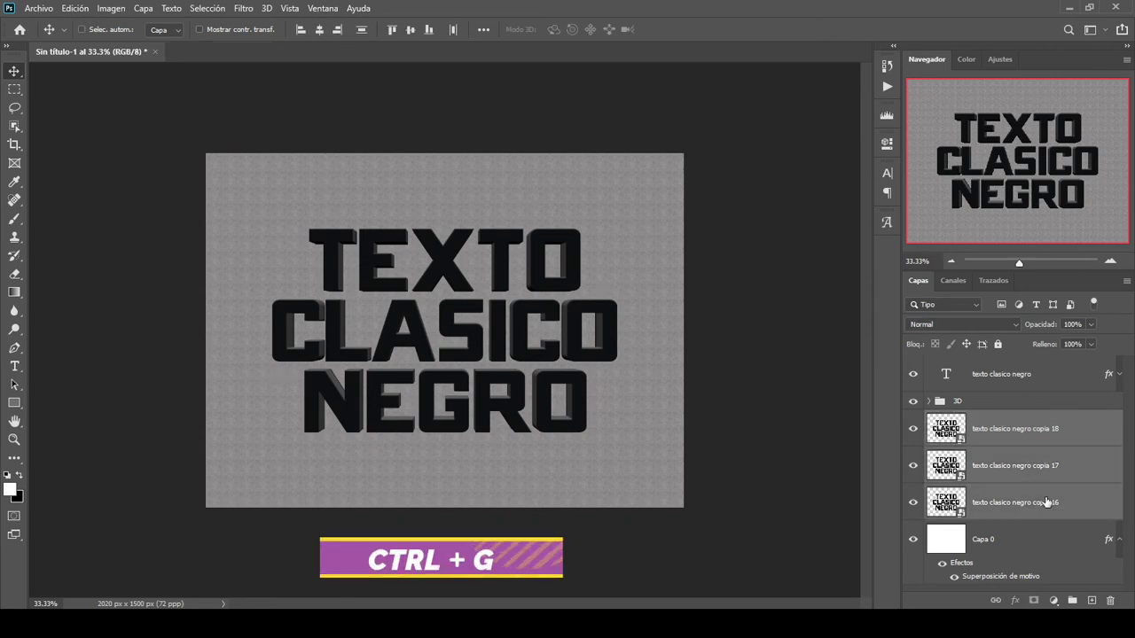
{"action": "key", "text": "ctrl+g"}
{"action": "double_click", "coordinate": [965, 420]}
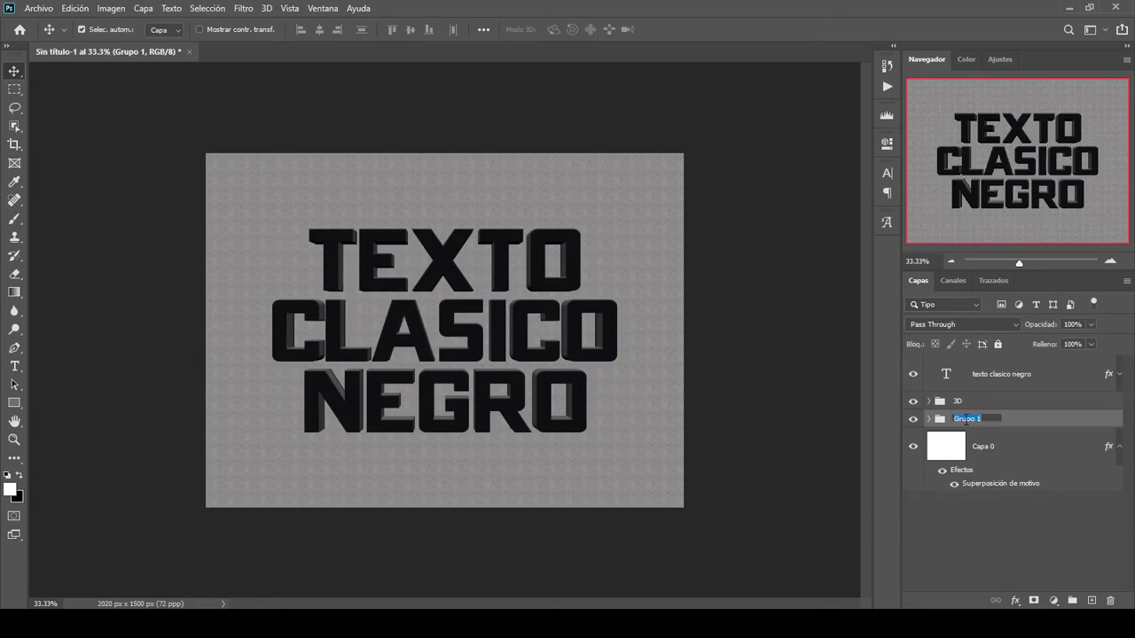
{"action": "type", "text": "Sombra"}
{"action": "key", "text": "Return"}
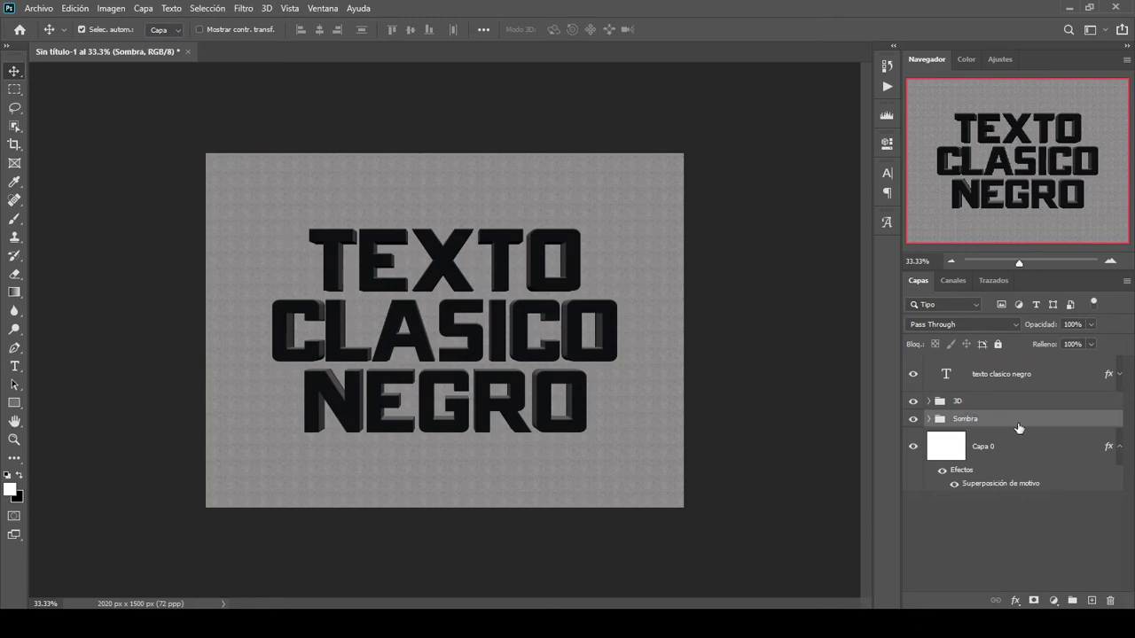
Step: Nudge the Sombra group right and down with Free Transform to X 1061 px, Y 790.50 px and apply the transform
{"action": "left_click", "coordinate": [80, 9]}
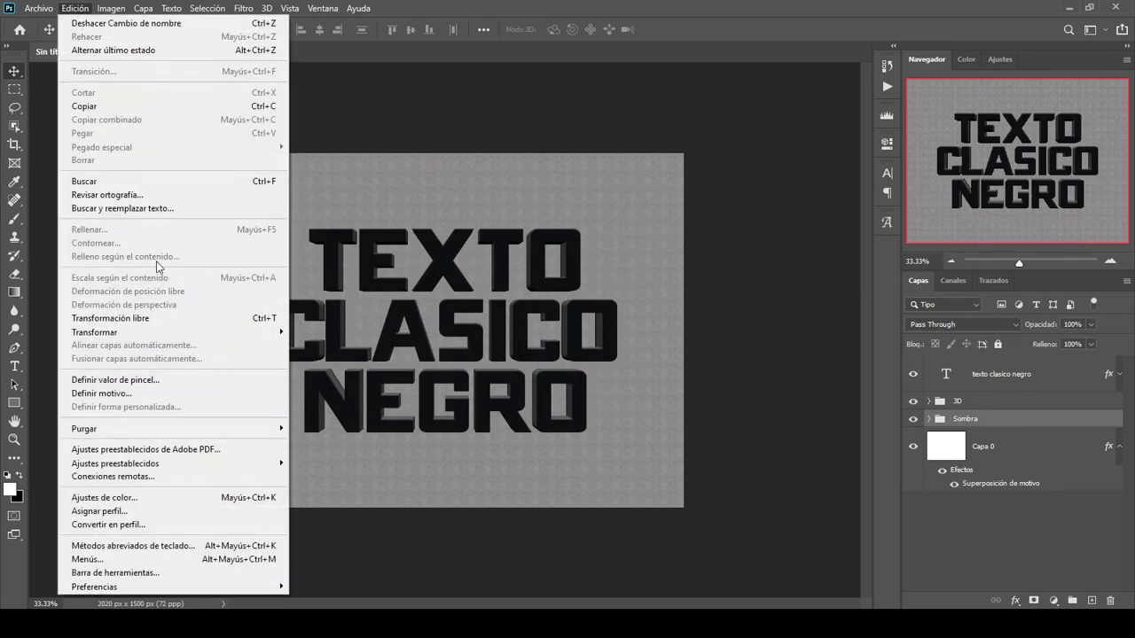
{"action": "left_click", "coordinate": [162, 318]}
{"action": "key", "text": "Right"}
{"action": "key", "text": "Right"}
{"action": "key", "text": "Right"}
{"action": "key", "text": "Right"}
{"action": "key", "text": "Right"}
{"action": "key", "text": "Right"}
{"action": "key", "text": "Right"}
{"action": "key", "text": "Right"}
{"action": "key", "text": "Right"}
{"action": "key", "text": "Right"}
{"action": "key", "text": "Right"}
{"action": "key", "text": "Right"}
{"action": "key", "text": "Right"}
{"action": "key", "text": "Right"}
{"action": "key", "text": "Right"}
{"action": "key", "text": "Right"}
{"action": "key", "text": "Right"}
{"action": "key", "text": "Right"}
{"action": "key", "text": "Right"}
{"action": "key", "text": "Right"}
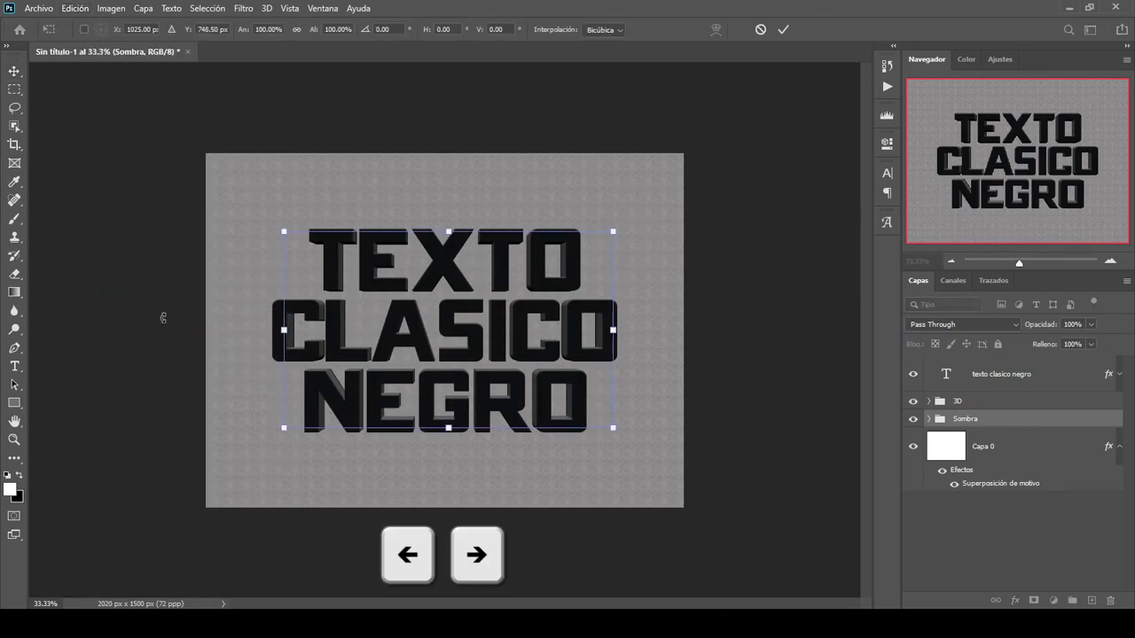
{"action": "key", "text": "Down"}
{"action": "key", "text": "Down"}
{"action": "key", "text": "Down"}
{"action": "key", "text": "Down"}
{"action": "key", "text": "Down"}
{"action": "key", "text": "Down"}
{"action": "key", "text": "Down"}
{"action": "key", "text": "Down"}
{"action": "key", "text": "Down"}
{"action": "key", "text": "Down"}
{"action": "key", "text": "Down"}
{"action": "key", "text": "Down"}
{"action": "key", "text": "Down"}
{"action": "key", "text": "Down"}
{"action": "key", "text": "Down"}
{"action": "key", "text": "Down"}
{"action": "key", "text": "Down"}
{"action": "key", "text": "Down"}
{"action": "key", "text": "Down"}
{"action": "key", "text": "Down"}
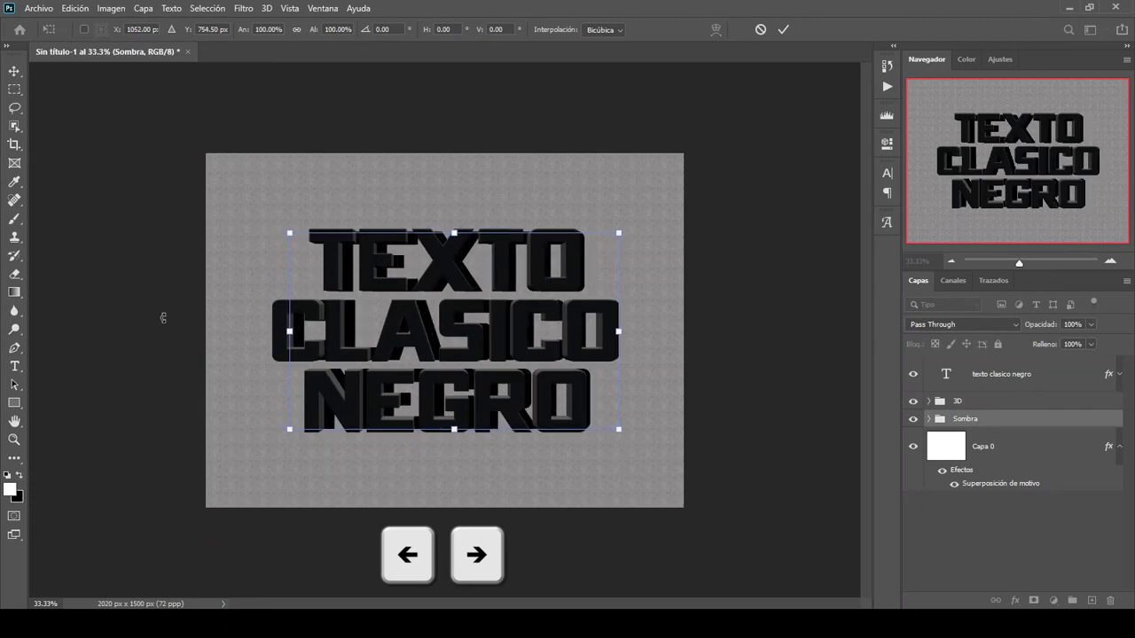
{"action": "key", "text": "Down"}
{"action": "key", "text": "Down"}
{"action": "key", "text": "Down"}
{"action": "key", "text": "Down"}
{"action": "key", "text": "Down"}
{"action": "key", "text": "Down"}
{"action": "key", "text": "Down"}
{"action": "key", "text": "Down"}
{"action": "key", "text": "Down"}
{"action": "key", "text": "Down"}
{"action": "key", "text": "Down"}
{"action": "key", "text": "Down"}
{"action": "key", "text": "Down"}
{"action": "key", "text": "Down"}
{"action": "key", "text": "Down"}
{"action": "key", "text": "Down"}
{"action": "key", "text": "Down"}
{"action": "key", "text": "Down"}
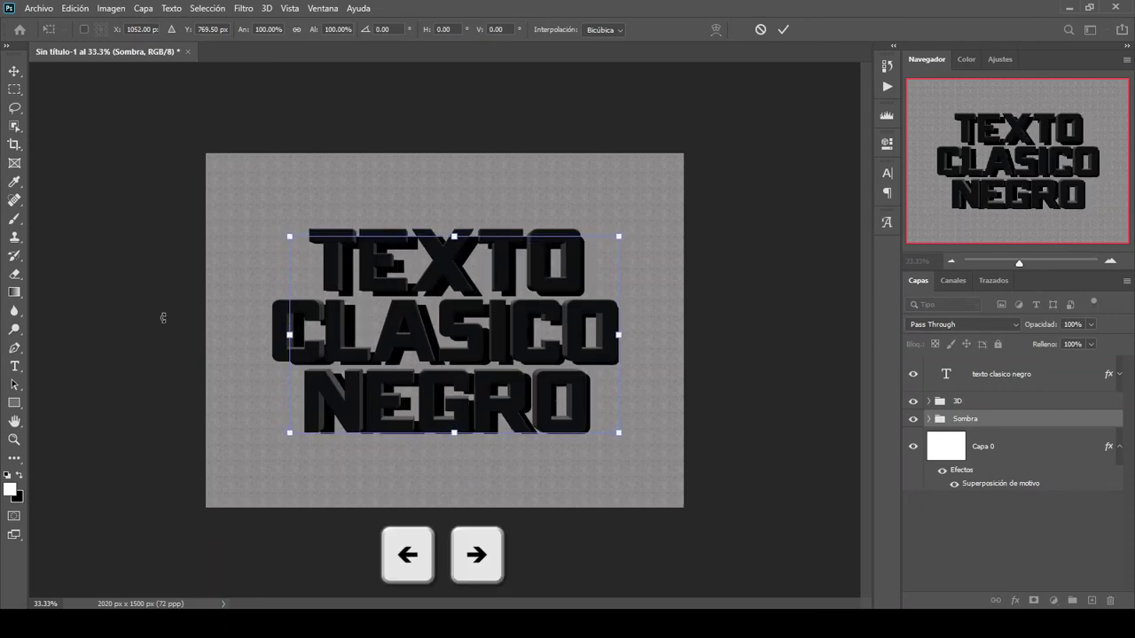
{"action": "key", "text": "Right"}
{"action": "key", "text": "Down"}
{"action": "key", "text": "Right"}
{"action": "key", "text": "Down"}
{"action": "key", "text": "Right"}
{"action": "key", "text": "Down"}
{"action": "key", "text": "Right"}
{"action": "key", "text": "Down"}
{"action": "key", "text": "Right"}
{"action": "key", "text": "Down"}
{"action": "key", "text": "Right"}
{"action": "key", "text": "Down"}
{"action": "key", "text": "Right"}
{"action": "key", "text": "Down"}
{"action": "key", "text": "Right"}
{"action": "key", "text": "Down"}
{"action": "key", "text": "Right"}
{"action": "key", "text": "Down"}
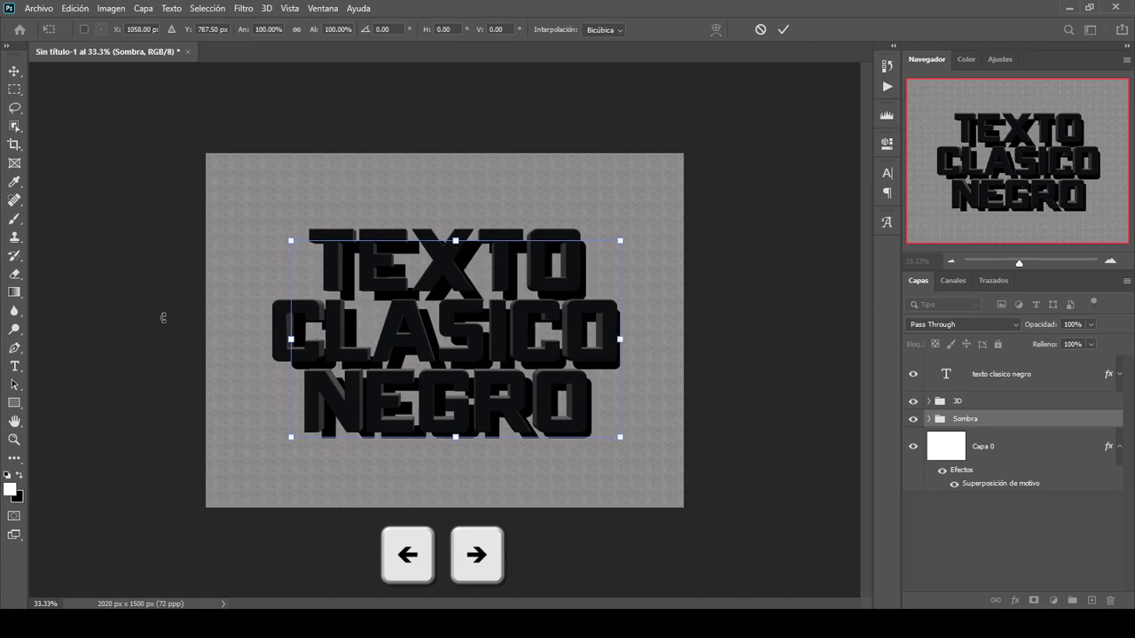
{"action": "key", "text": "Left"}
{"action": "key", "text": "Up"}
{"action": "key", "text": "Left"}
{"action": "key", "text": "Up"}
{"action": "key", "text": "Left"}
{"action": "key", "text": "Up"}
{"action": "key", "text": "Up"}
{"action": "key", "text": "Up"}
{"action": "key", "text": "Up"}
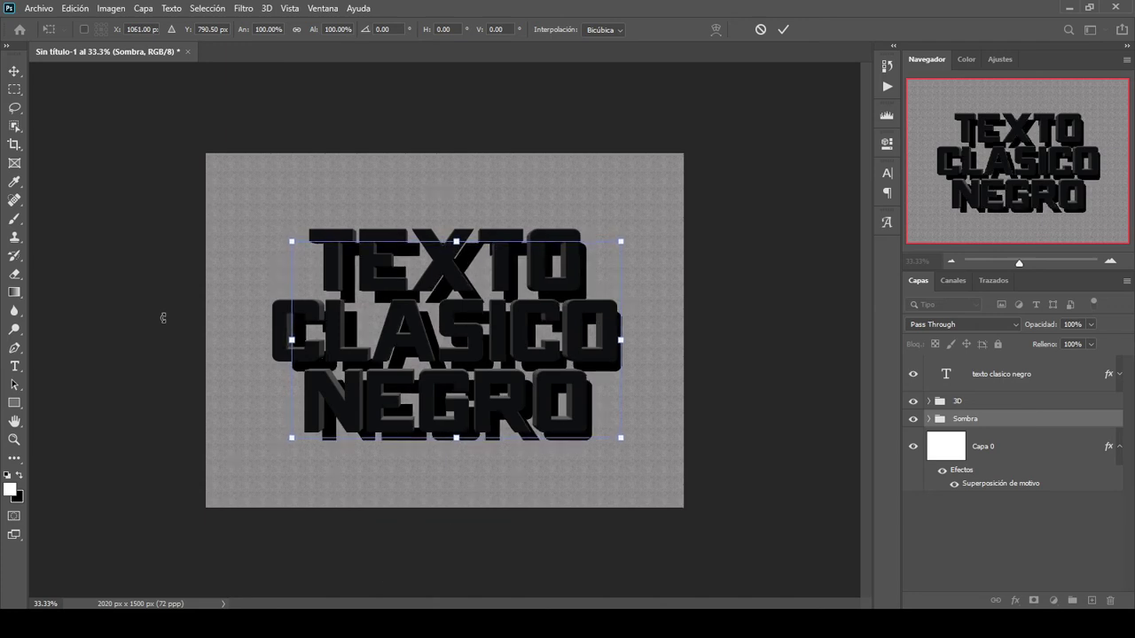
{"action": "left_click", "coordinate": [784, 30]}
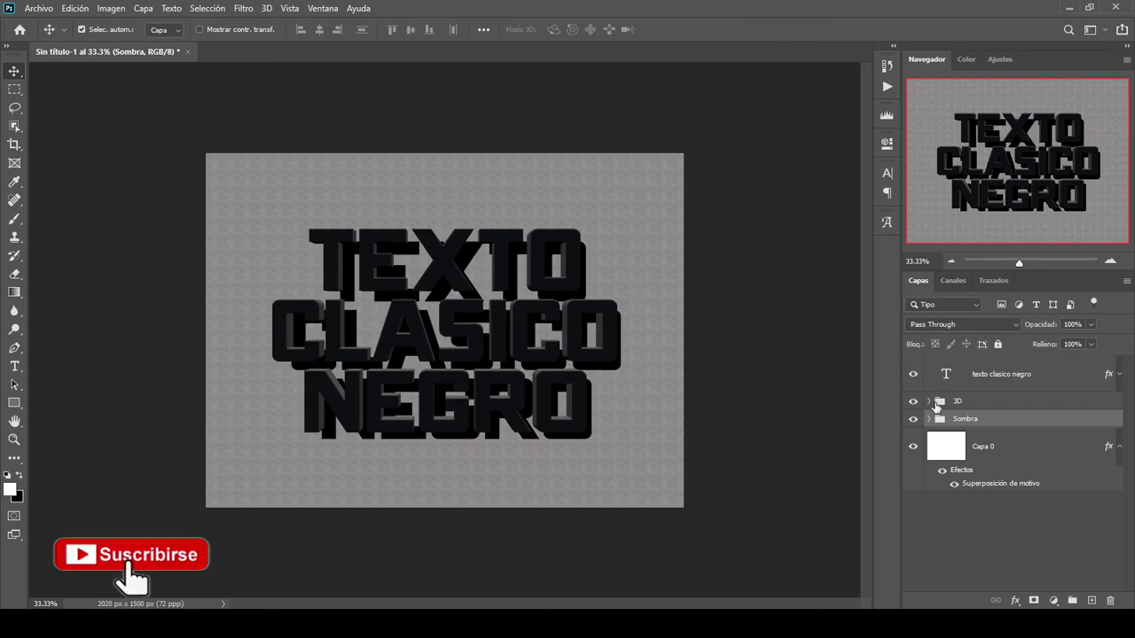
Step: Apply a Gaussian blur with an 18-pixel radius to the texto clasico negro copia 18 layer in the Sombra group
{"action": "left_click", "coordinate": [929, 419]}
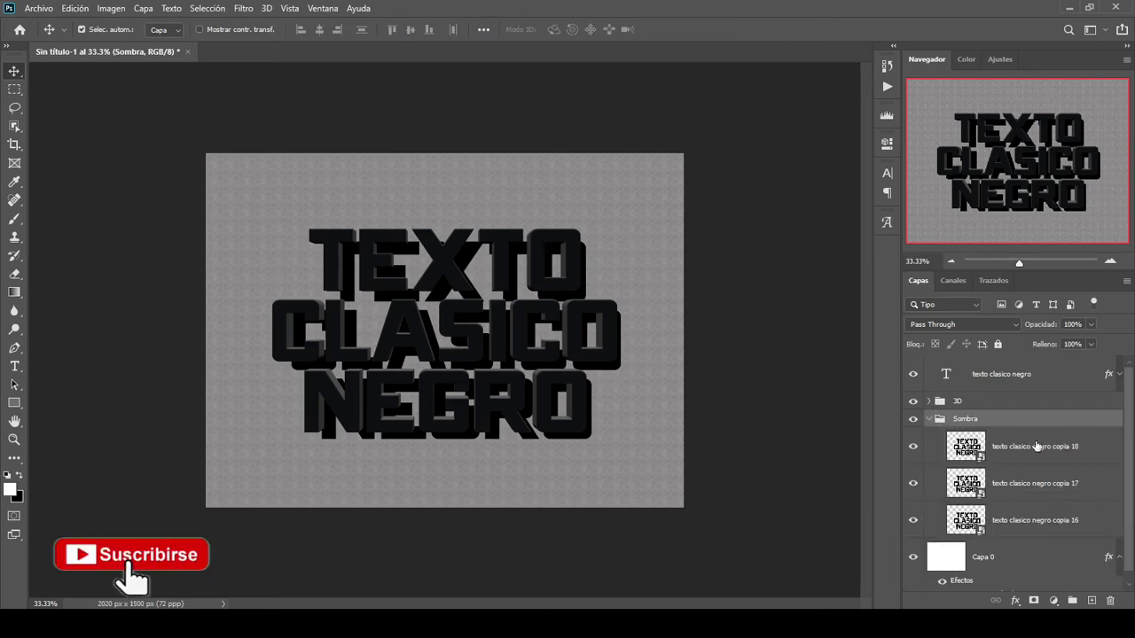
{"action": "left_click", "coordinate": [1037, 446]}
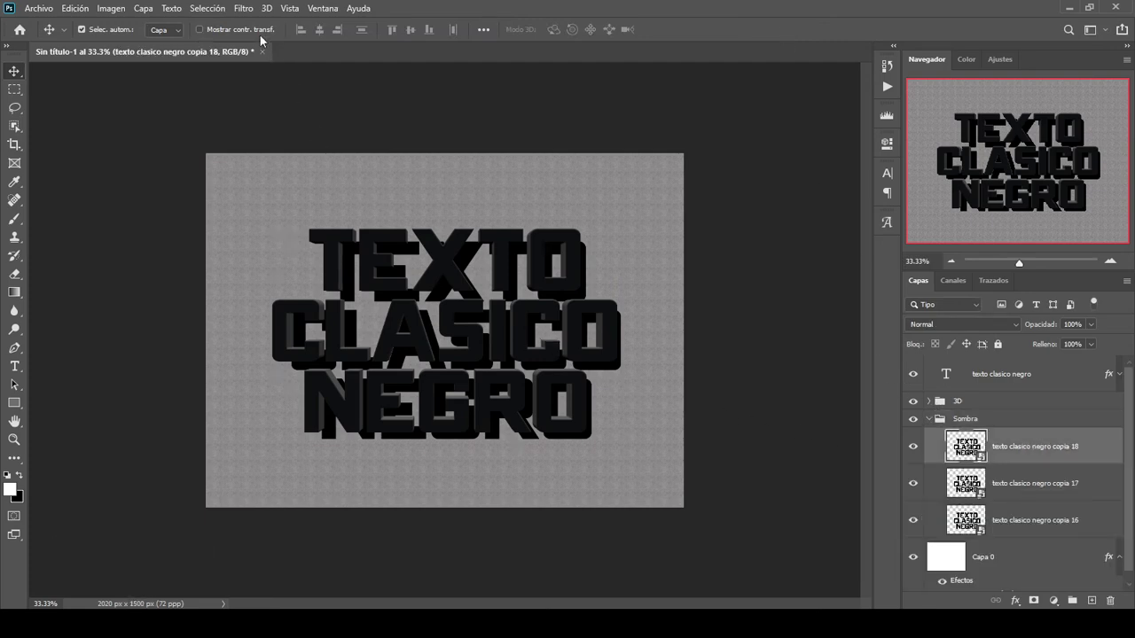
{"action": "left_click", "coordinate": [243, 8]}
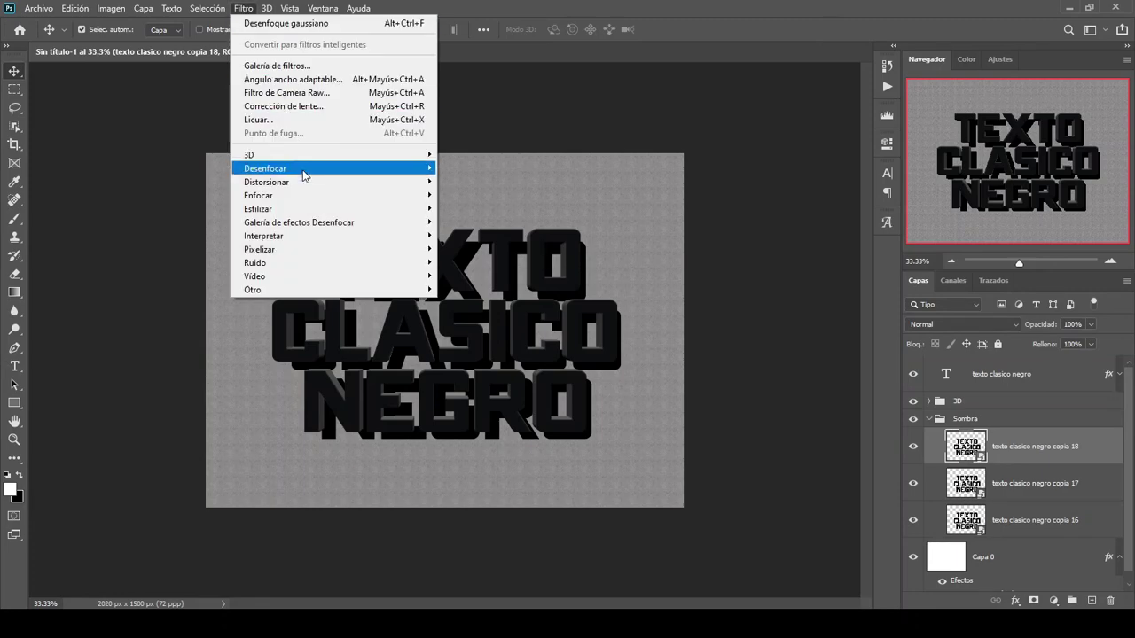
{"action": "mouse_move", "coordinate": [304, 176]}
{"action": "left_click", "coordinate": [492, 258]}
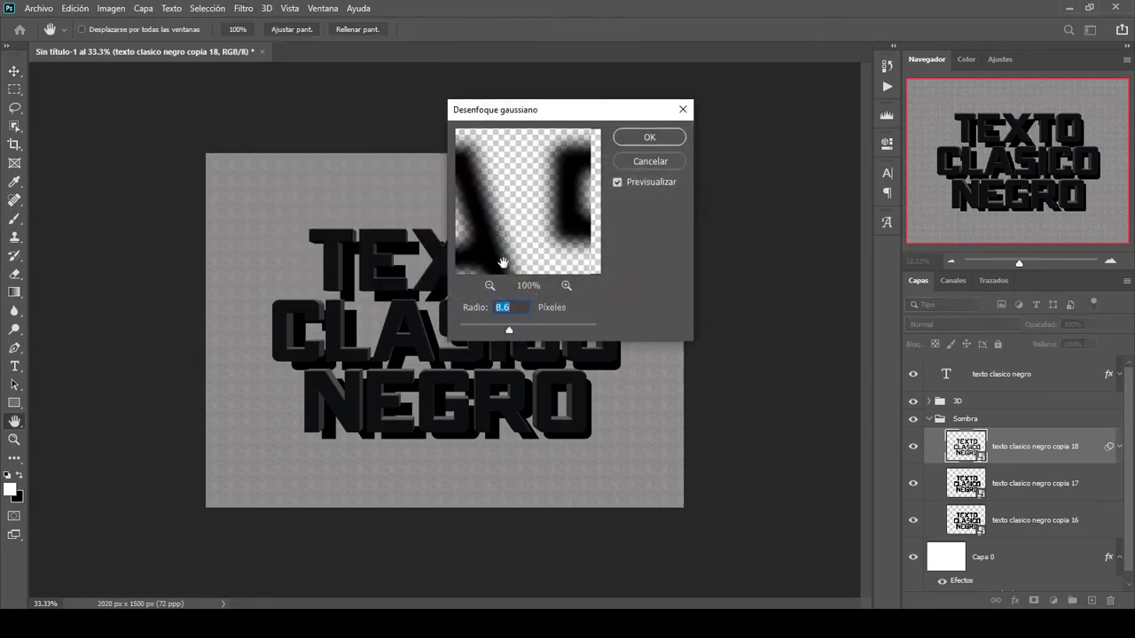
{"action": "type", "text": "18"}
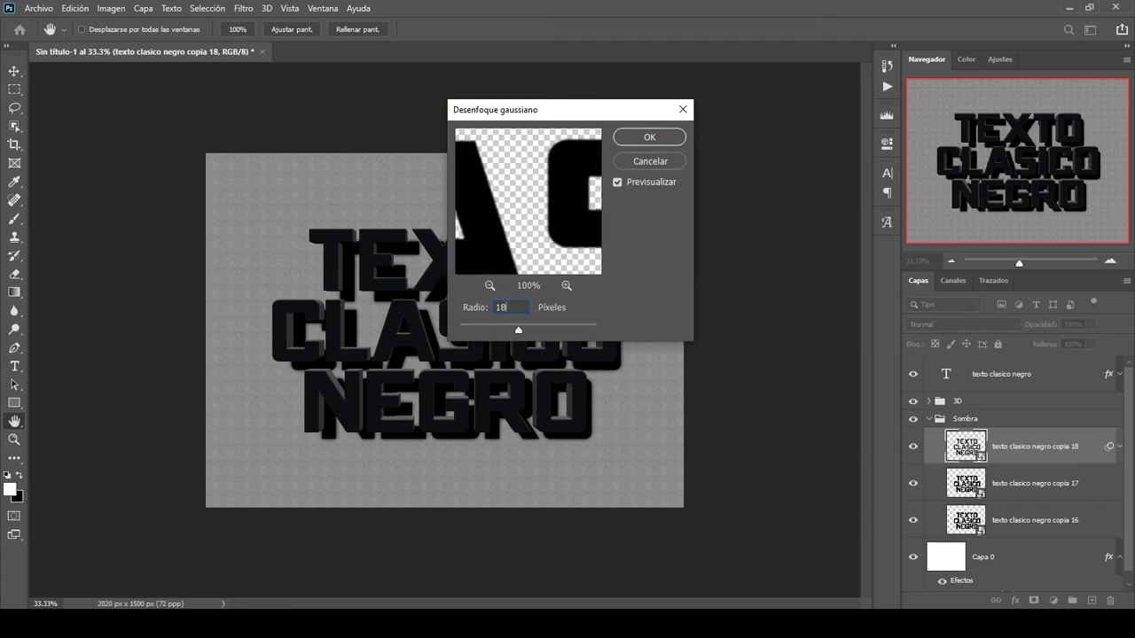
{"action": "left_click", "coordinate": [648, 138]}
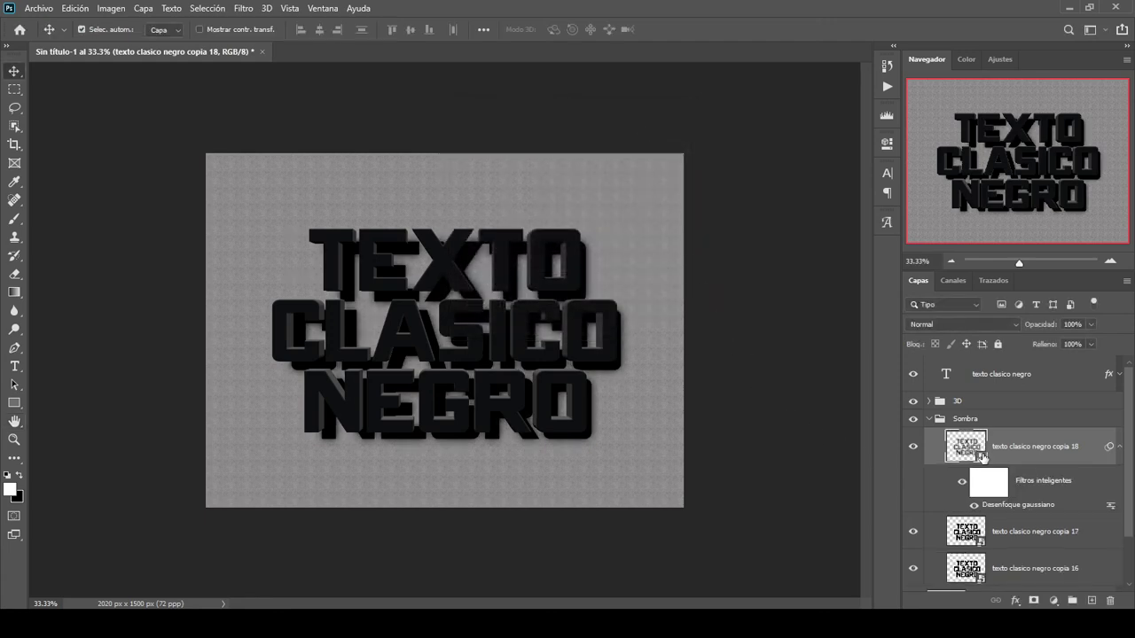
Step: Add a motion blur at -55° with a 150-pixel distance to the copia 18 layer and collapse its smart filters list
{"action": "left_click", "coordinate": [243, 9]}
{"action": "mouse_move", "coordinate": [296, 173]}
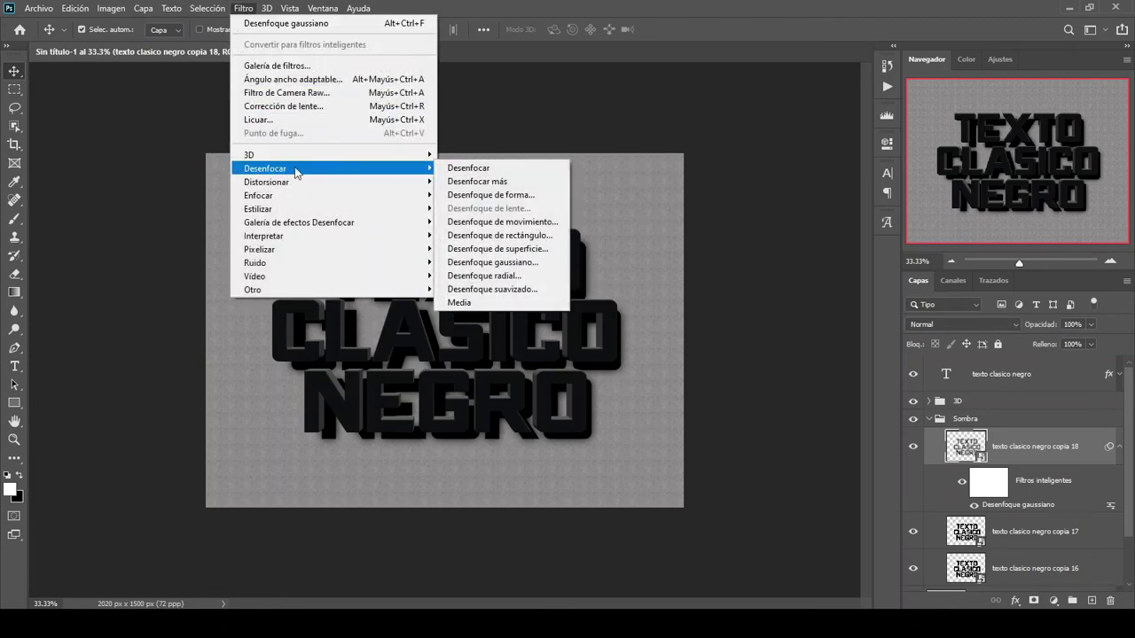
{"action": "left_click", "coordinate": [506, 222]}
{"action": "type", "text": "-55"}
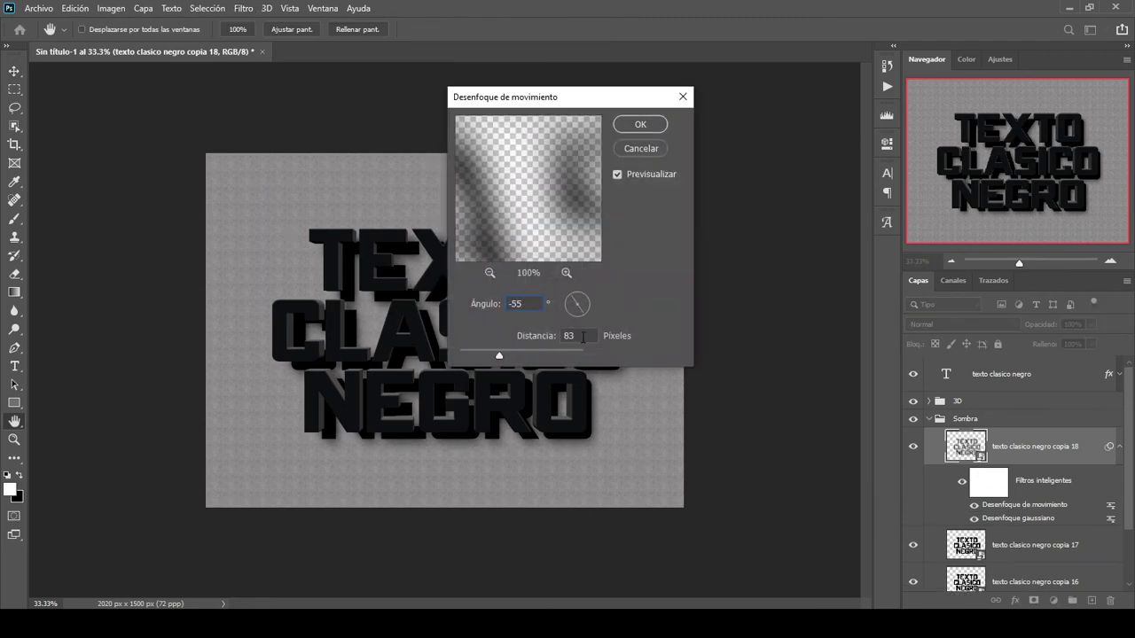
{"action": "type", "text": "15"}
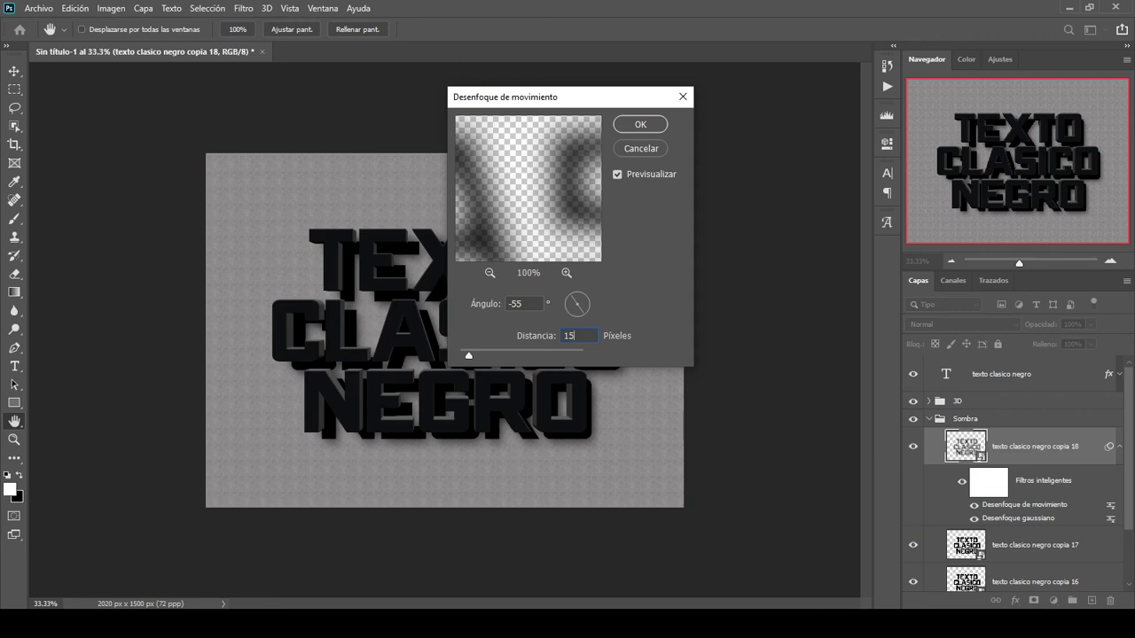
{"action": "type", "text": "0"}
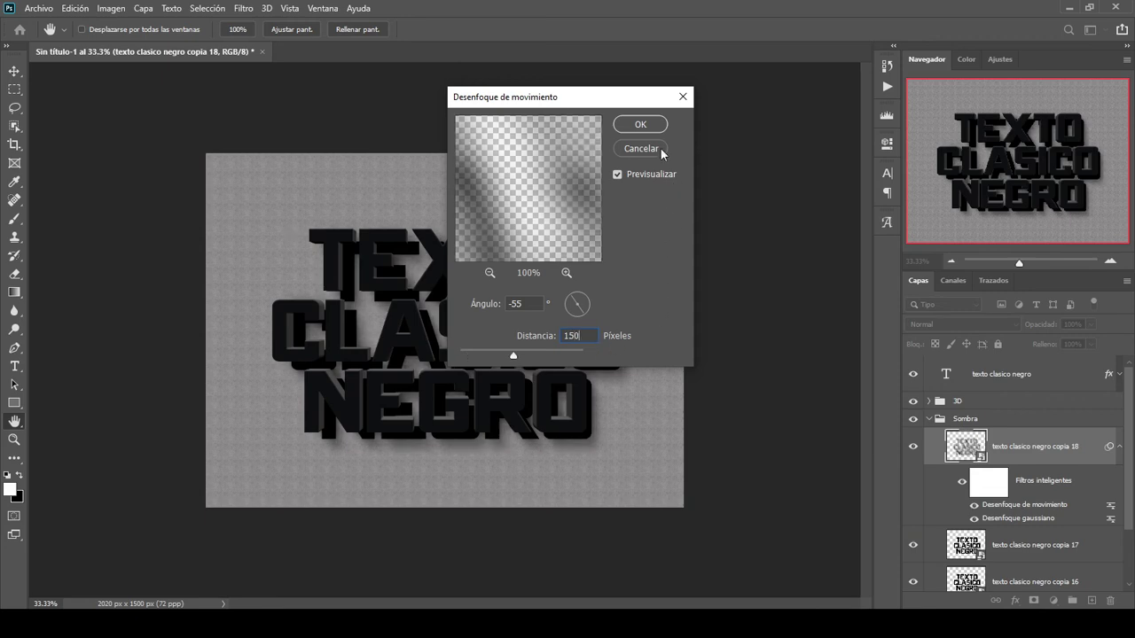
{"action": "left_click", "coordinate": [641, 124]}
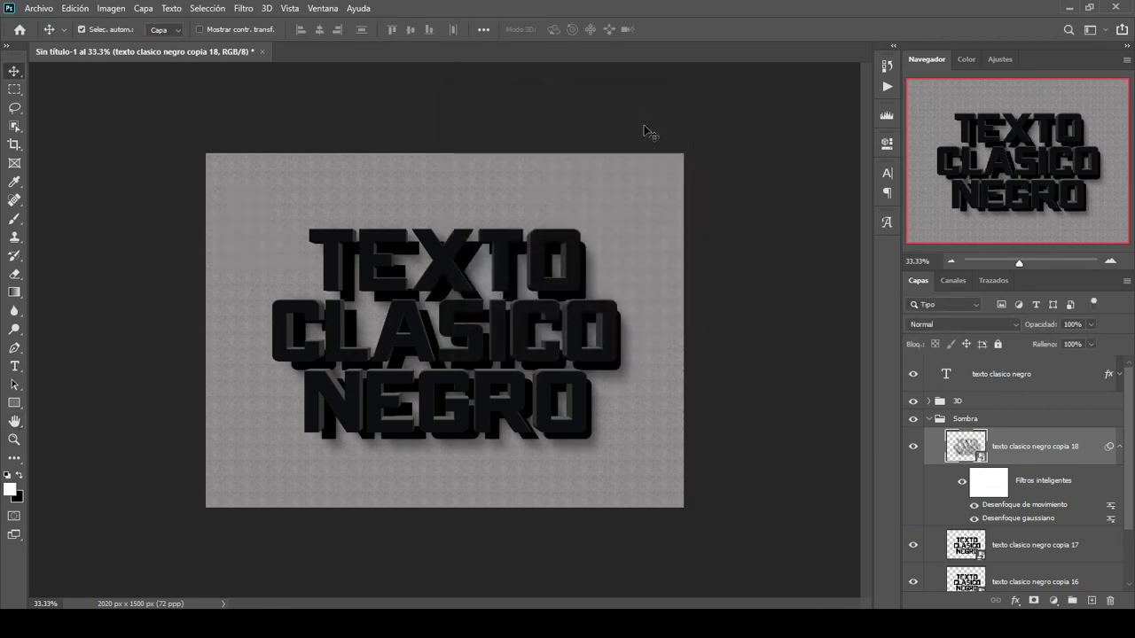
{"action": "left_click", "coordinate": [1119, 448]}
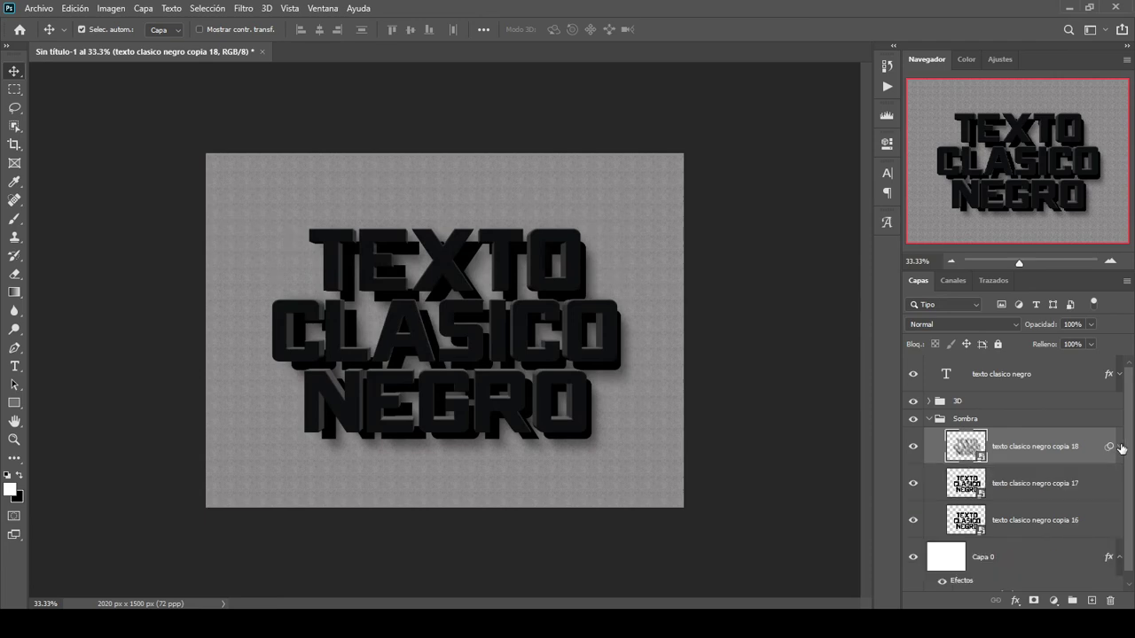
Step: Apply a Gaussian blur with a 5-pixel radius to the texto clasico negro copia 17 layer
{"action": "left_click", "coordinate": [1027, 485]}
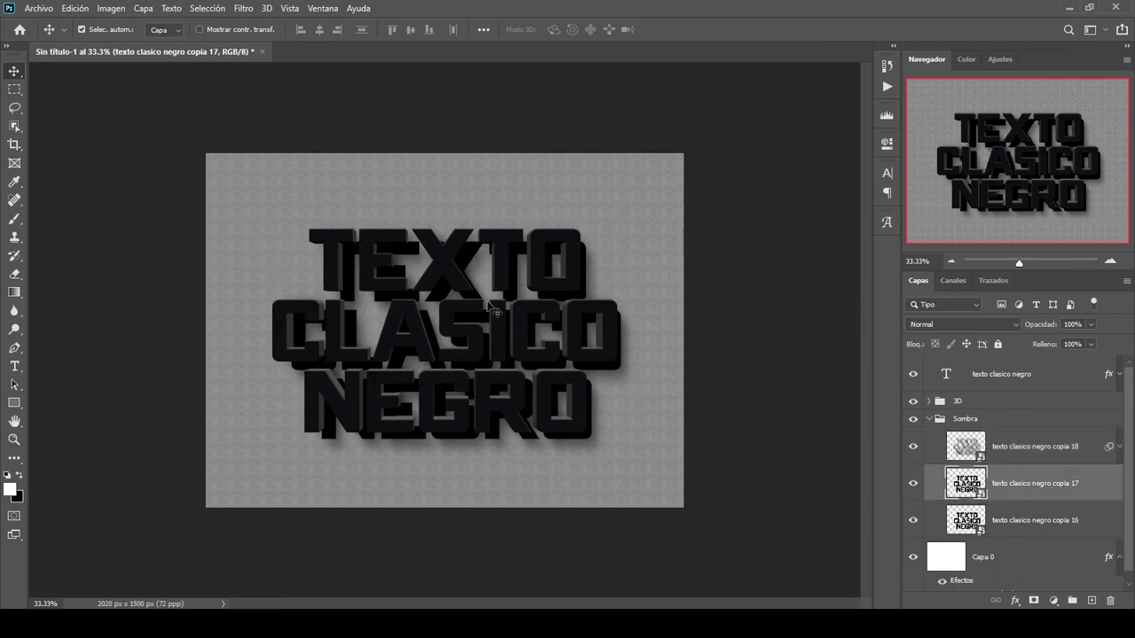
{"action": "left_click", "coordinate": [244, 9]}
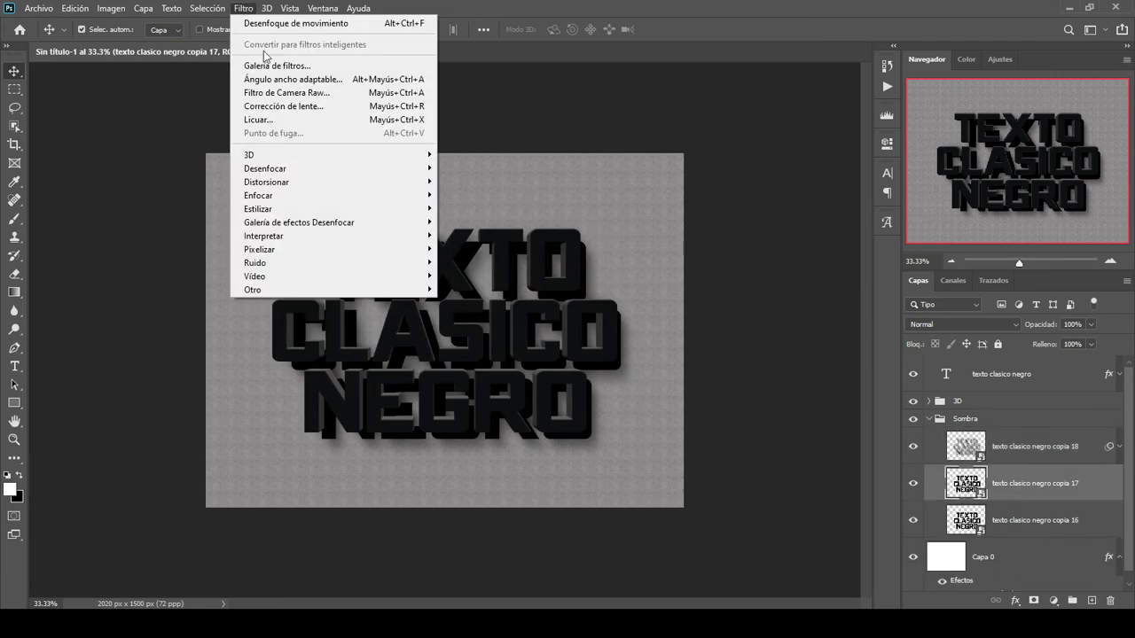
{"action": "mouse_move", "coordinate": [301, 168]}
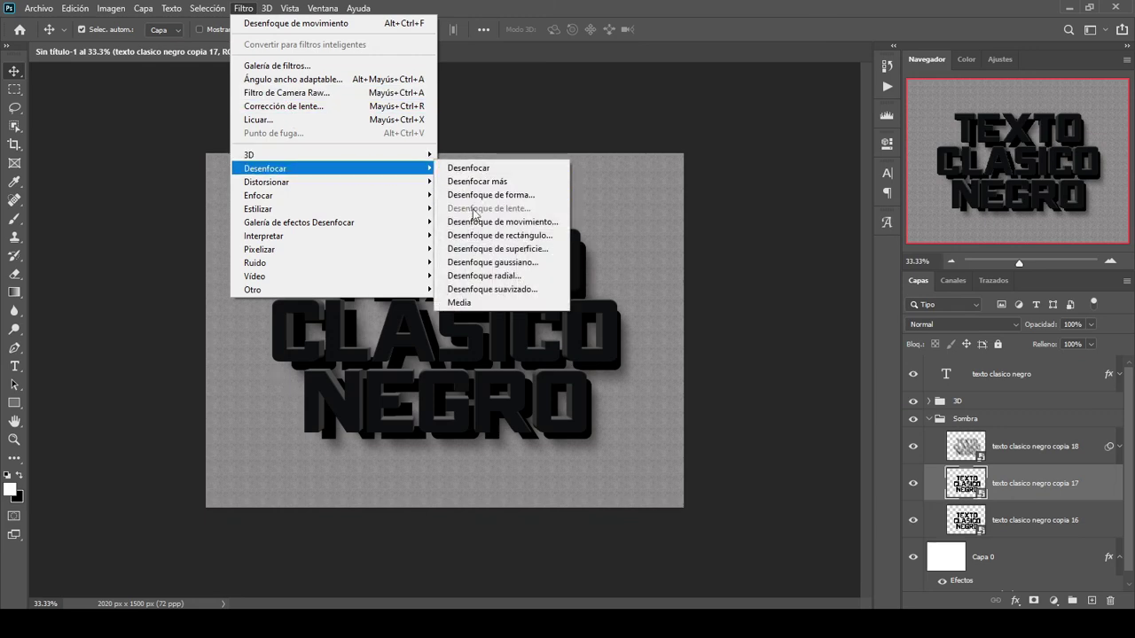
{"action": "left_click", "coordinate": [492, 263]}
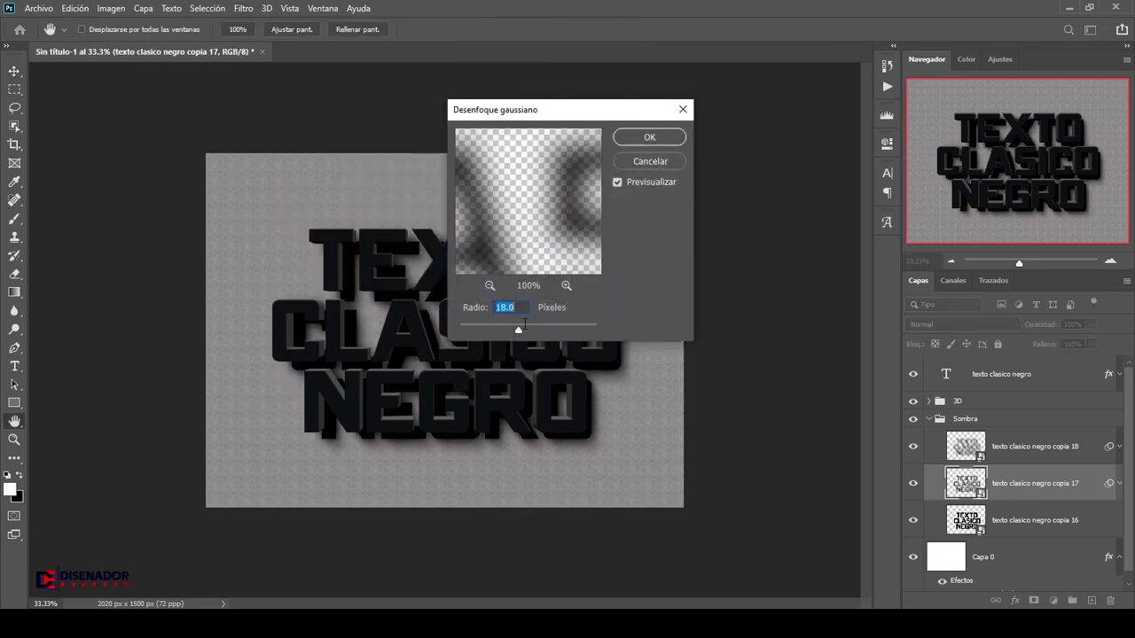
{"action": "type", "text": "5"}
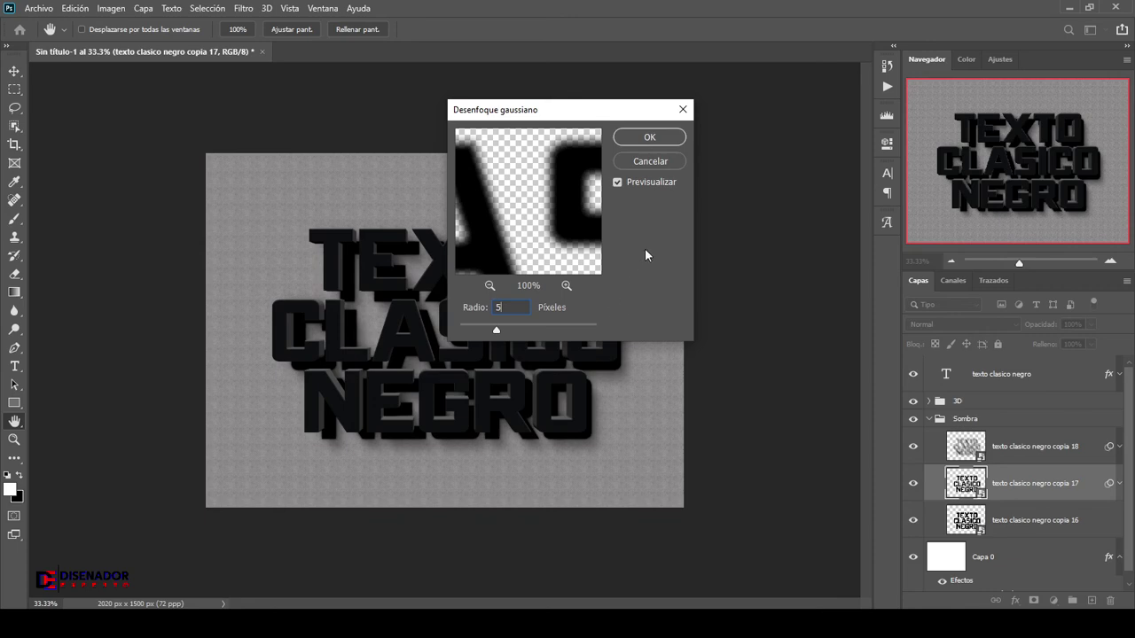
{"action": "left_click", "coordinate": [648, 138]}
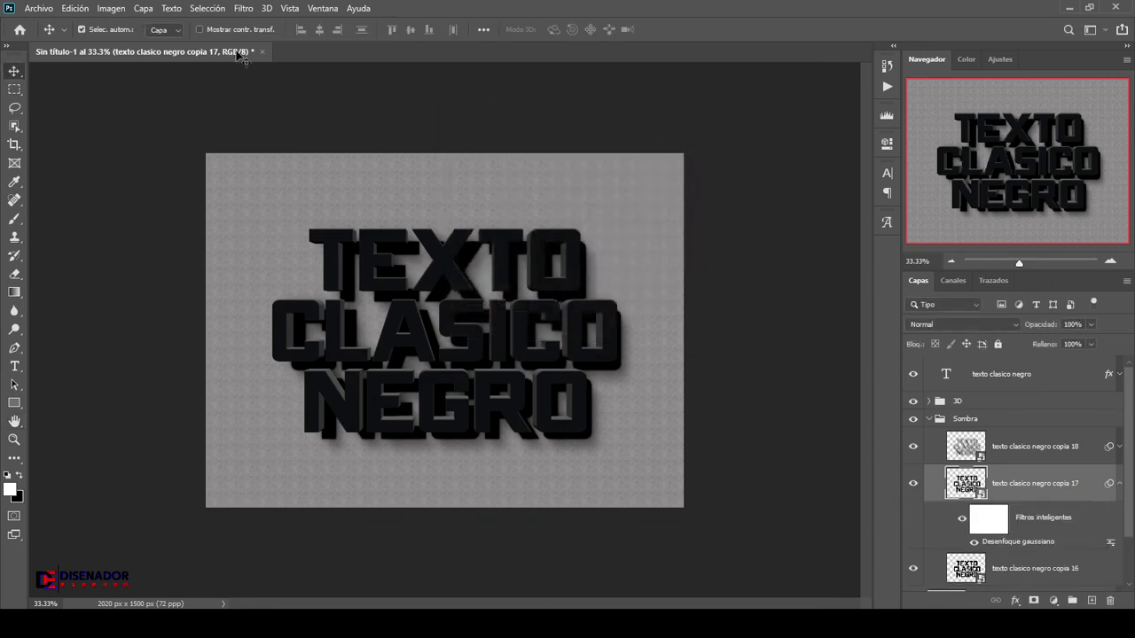
Step: Add a motion blur at -55° with a 150-pixel distance to the texto clasico negro copia 17 layer and collapse its smart filters list
{"action": "left_click", "coordinate": [238, 10]}
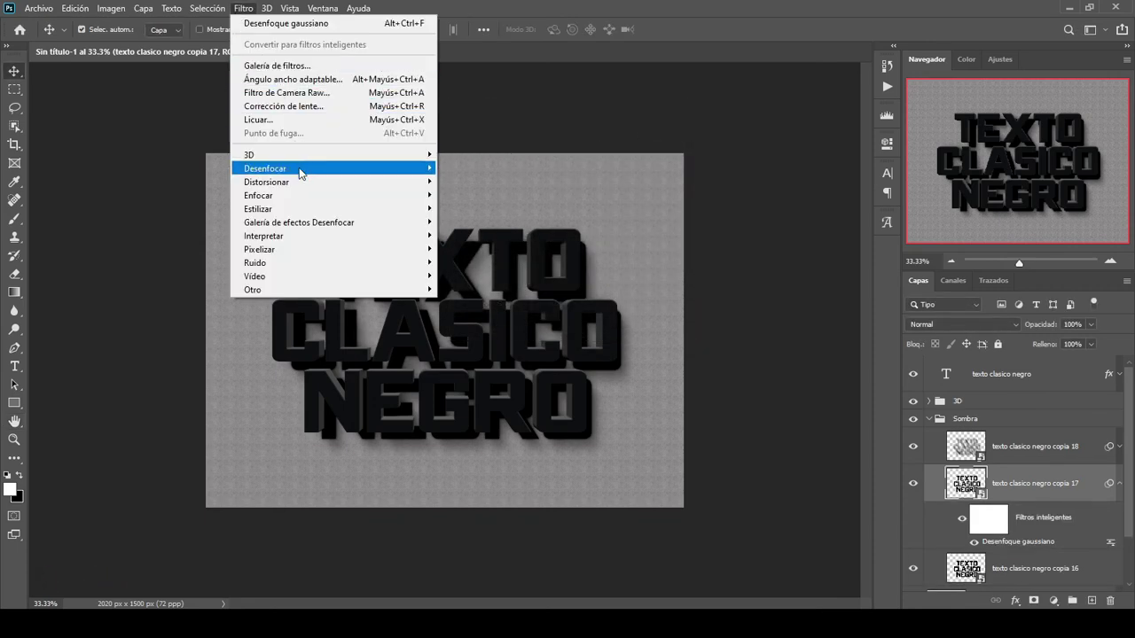
{"action": "mouse_move", "coordinate": [300, 172]}
{"action": "left_click", "coordinate": [477, 223]}
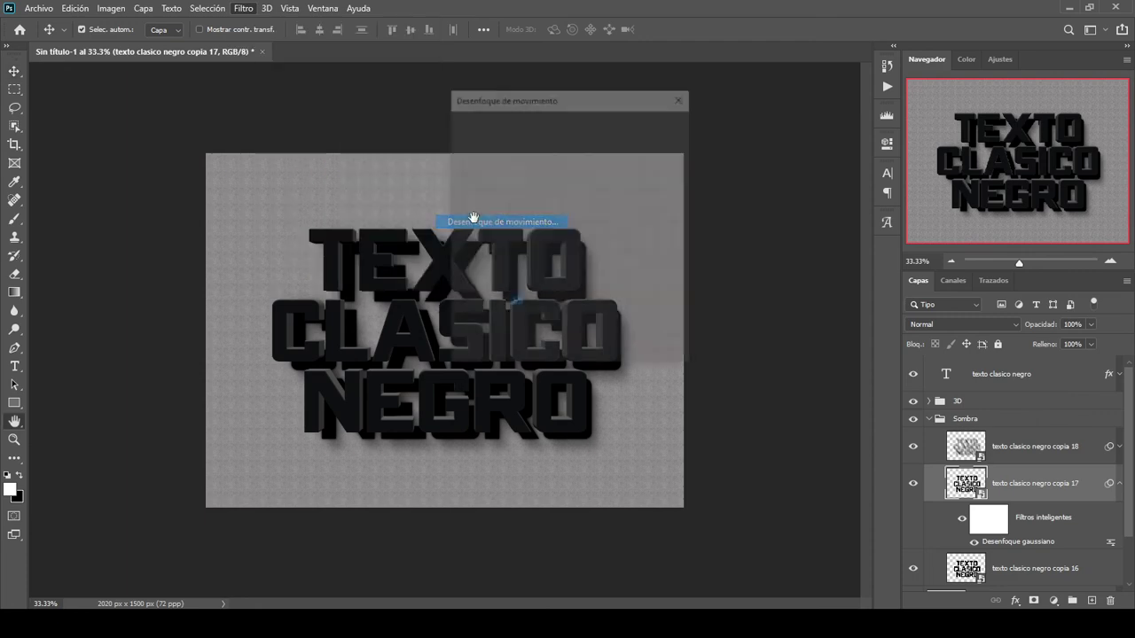
{"action": "left_click", "coordinate": [527, 304]}
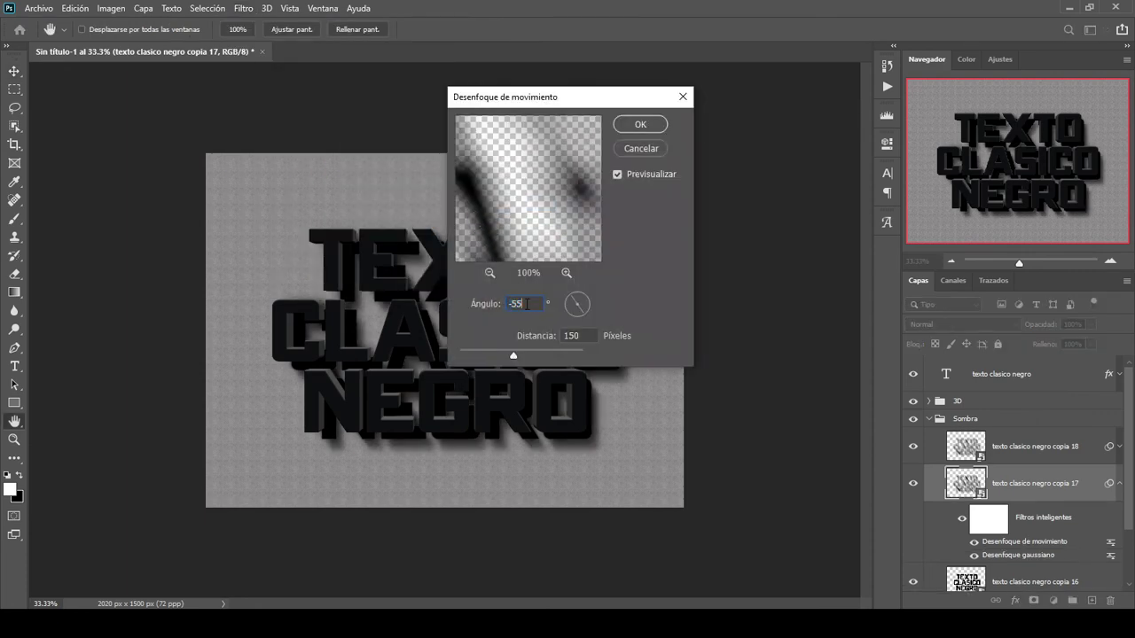
{"action": "left_click", "coordinate": [571, 336]}
{"action": "left_click", "coordinate": [641, 126]}
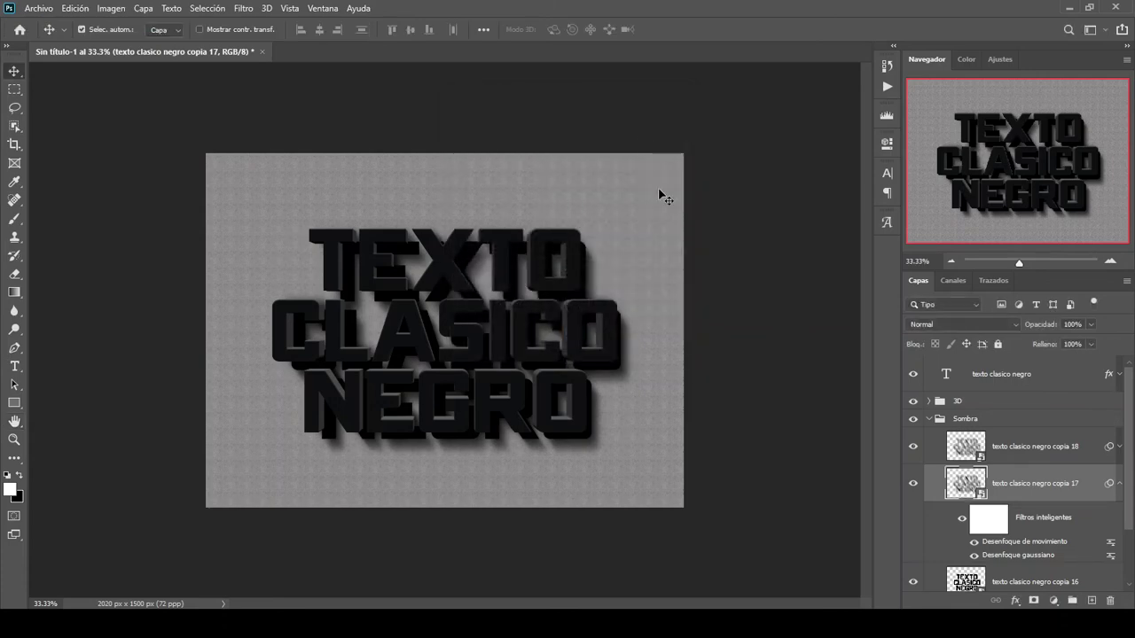
{"action": "left_click", "coordinate": [1119, 483]}
Step: Apply a motion blur at -55° with a 150-pixel distance to the texto clasico negro copia 16 layer
{"action": "left_click", "coordinate": [997, 521]}
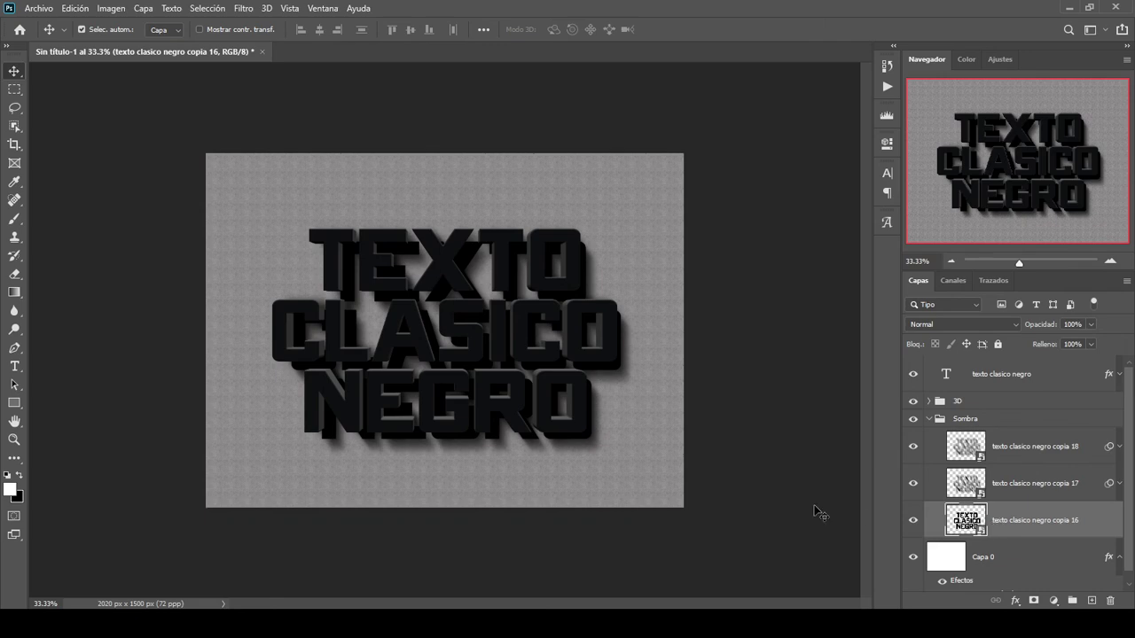
{"action": "left_click", "coordinate": [243, 8]}
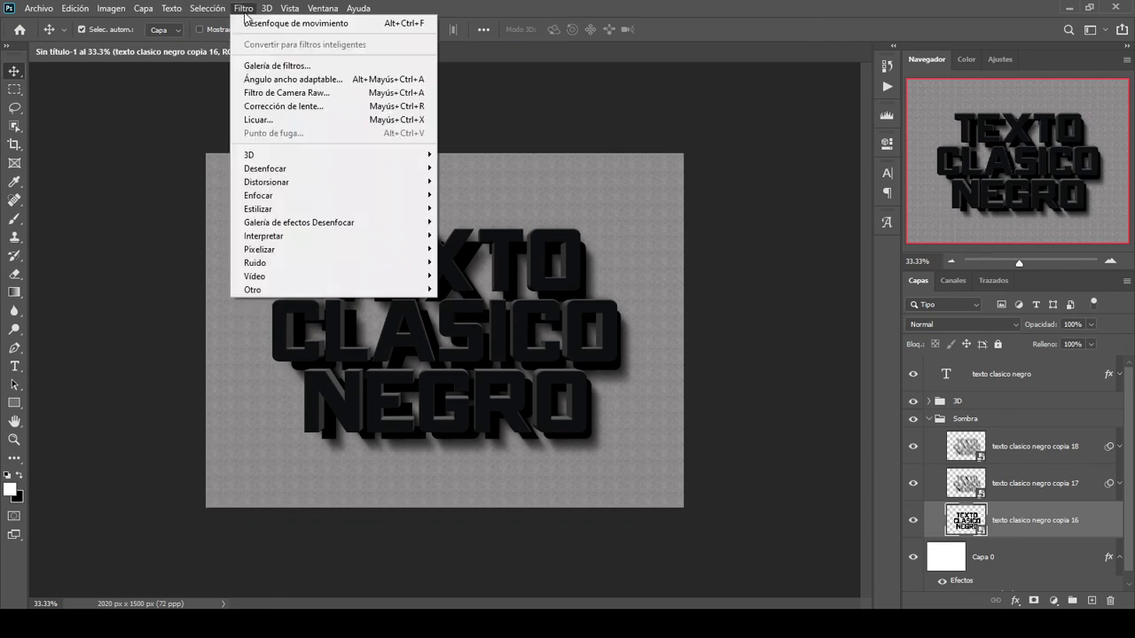
{"action": "mouse_move", "coordinate": [324, 177]}
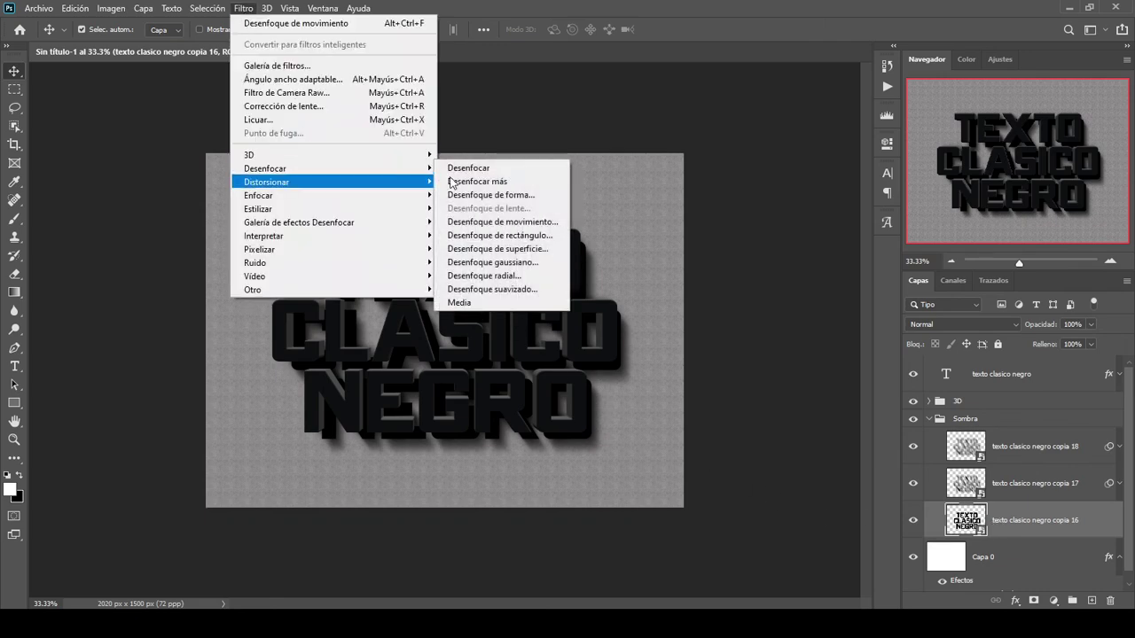
{"action": "left_click", "coordinate": [503, 222]}
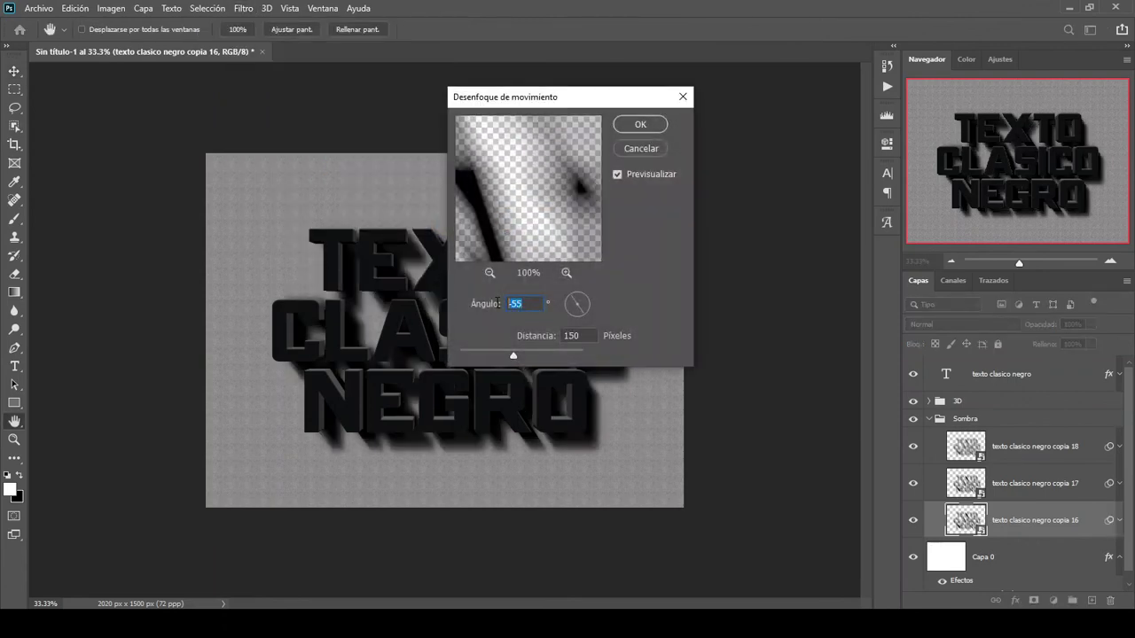
{"action": "left_click", "coordinate": [593, 336]}
{"action": "left_click", "coordinate": [640, 125]}
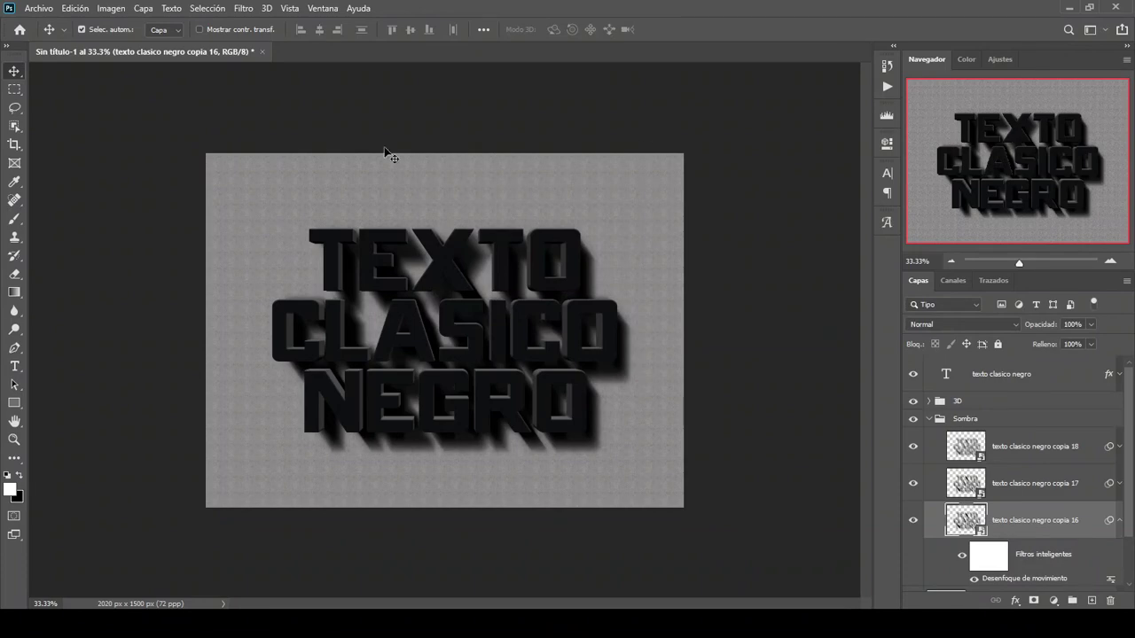
Step: Add a Gaussian blur with a 5-pixel radius to the copia 16 layer and collapse its smart filters list
{"action": "left_click", "coordinate": [241, 9]}
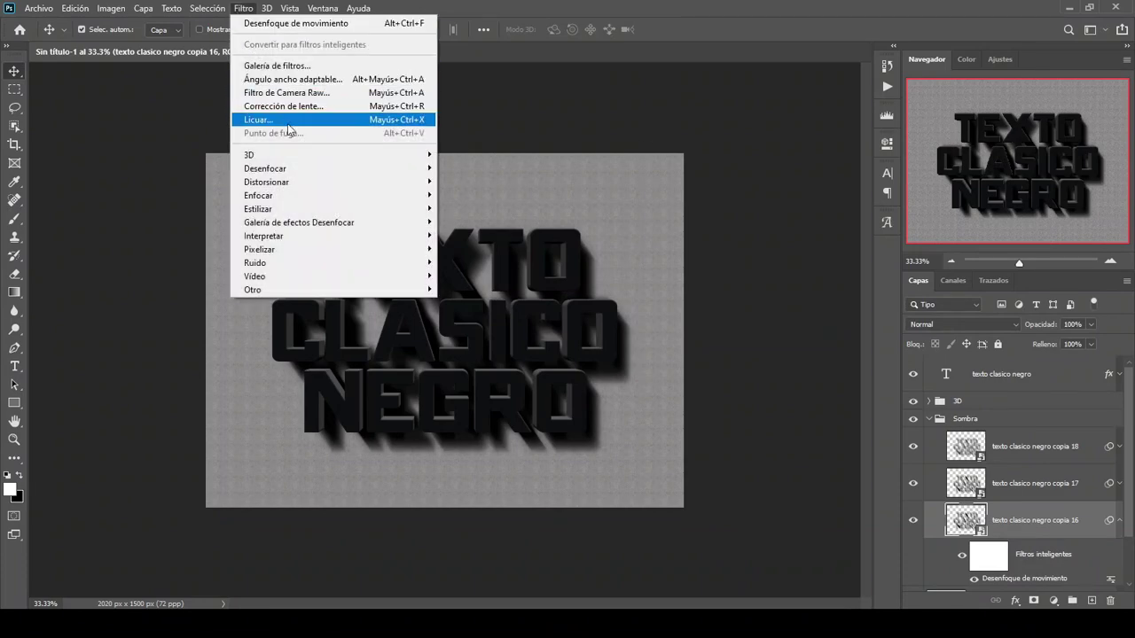
{"action": "mouse_move", "coordinate": [296, 170]}
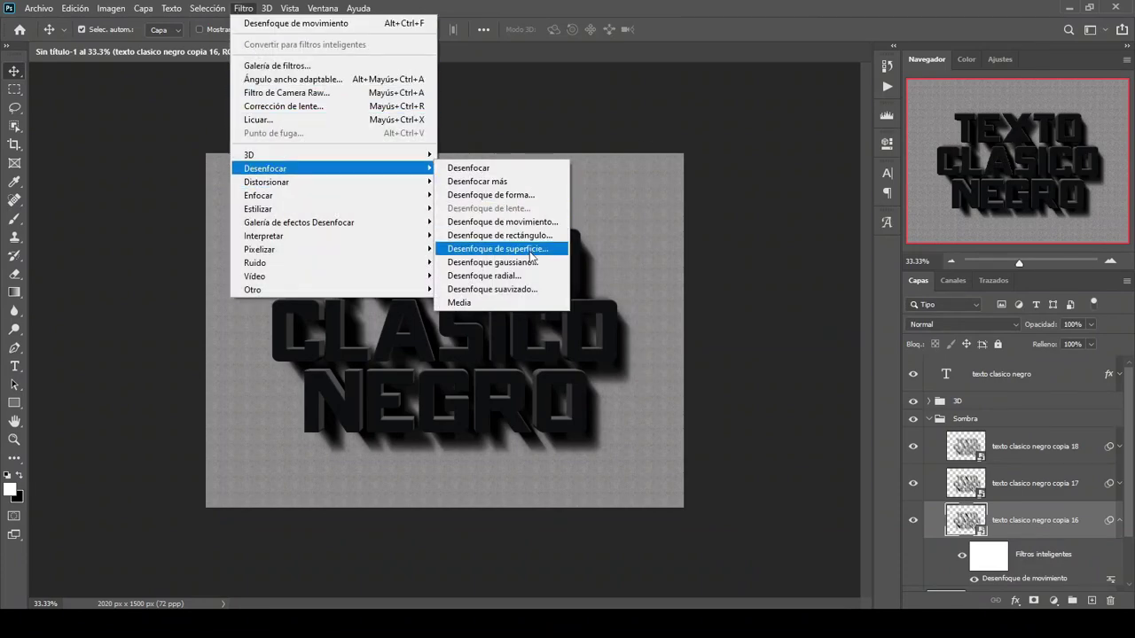
{"action": "left_click", "coordinate": [497, 262]}
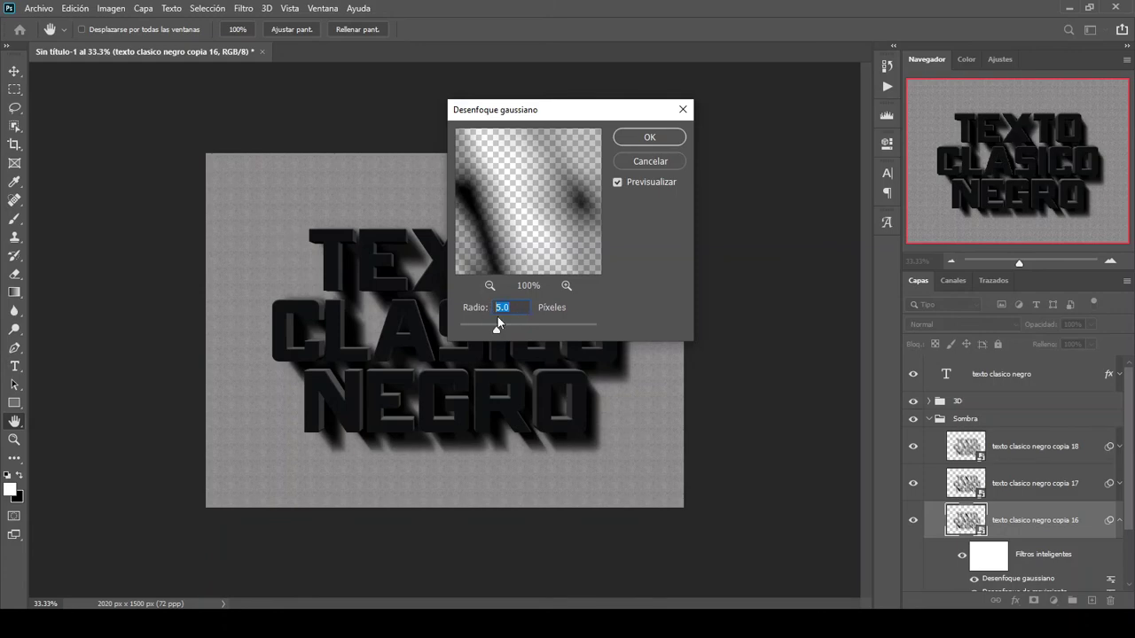
{"action": "left_click", "coordinate": [650, 137]}
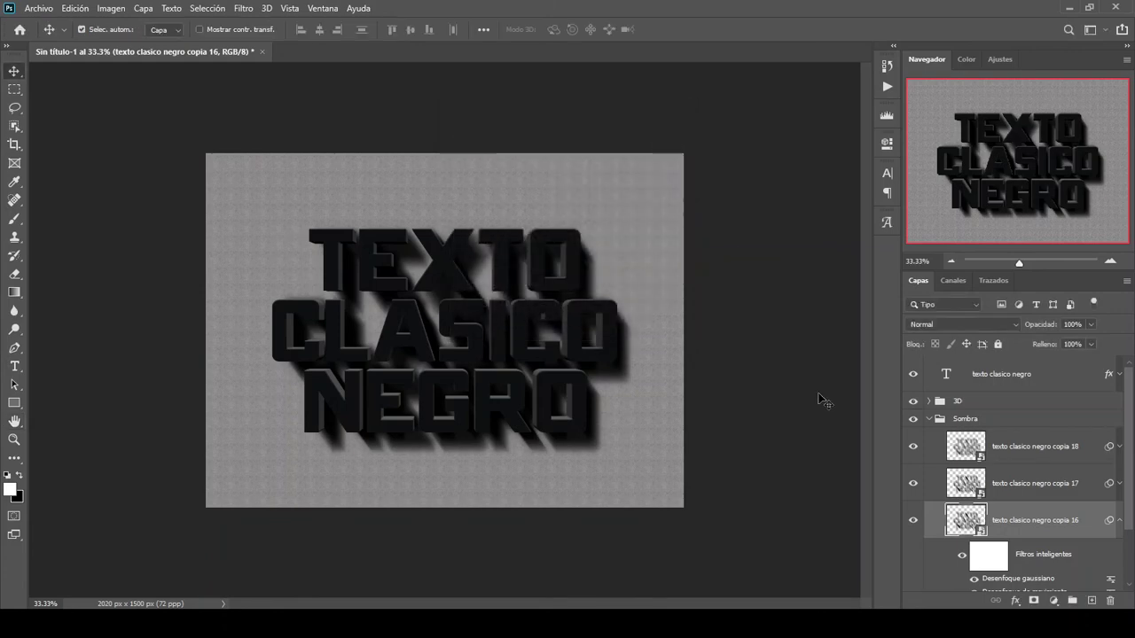
{"action": "left_click", "coordinate": [1119, 523]}
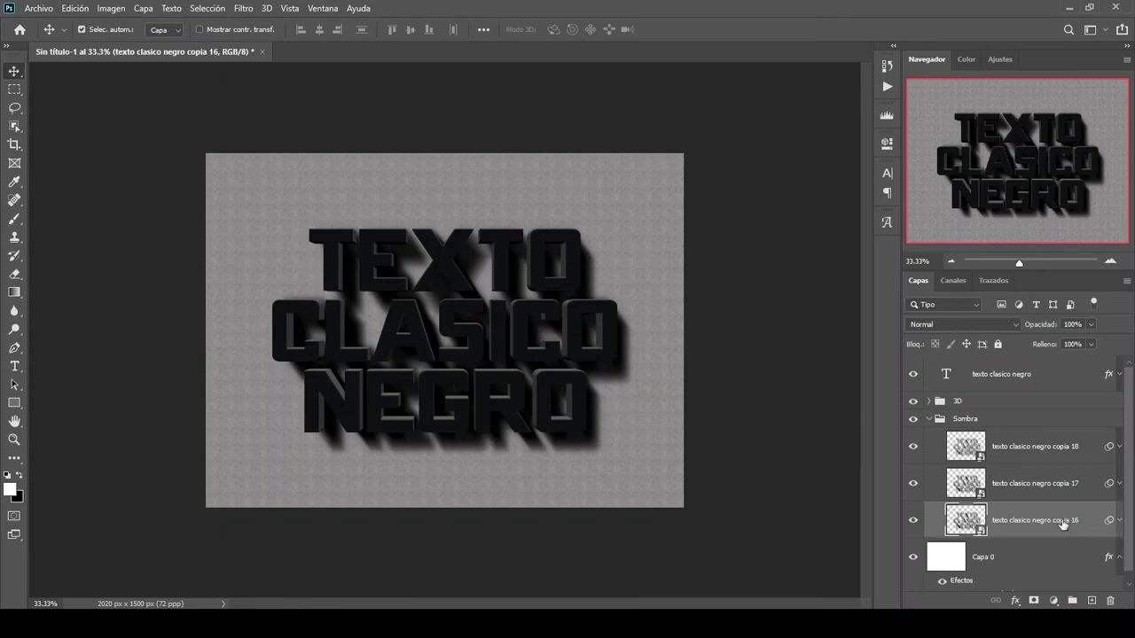
Step: Collapse the Sombra group and lower its opacity to 64%
{"action": "left_click", "coordinate": [986, 423]}
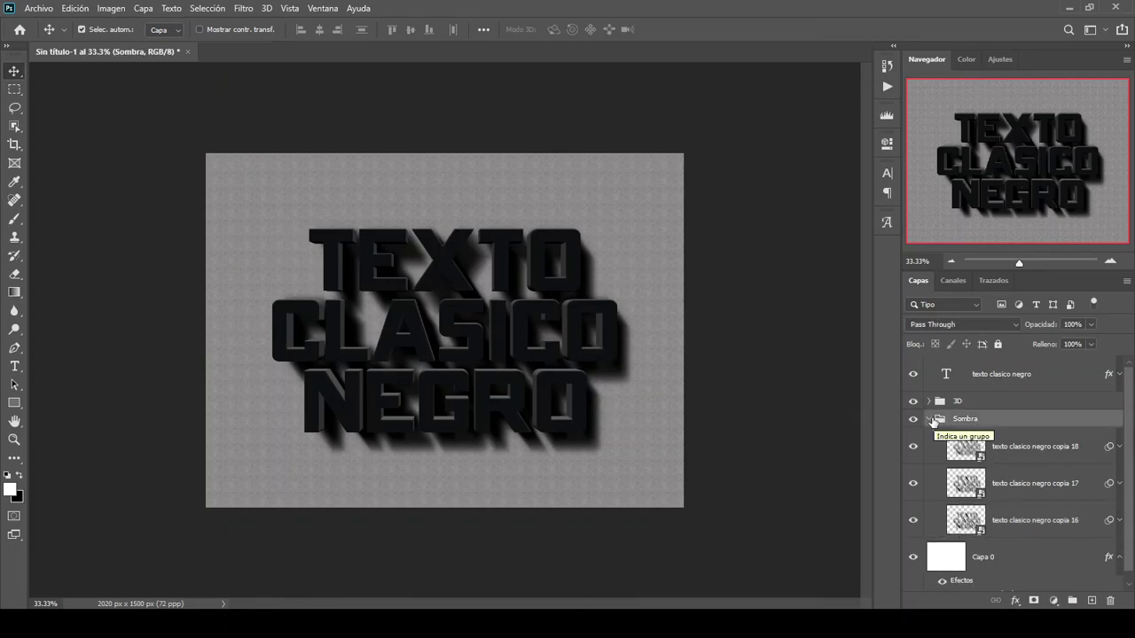
{"action": "left_click", "coordinate": [929, 419]}
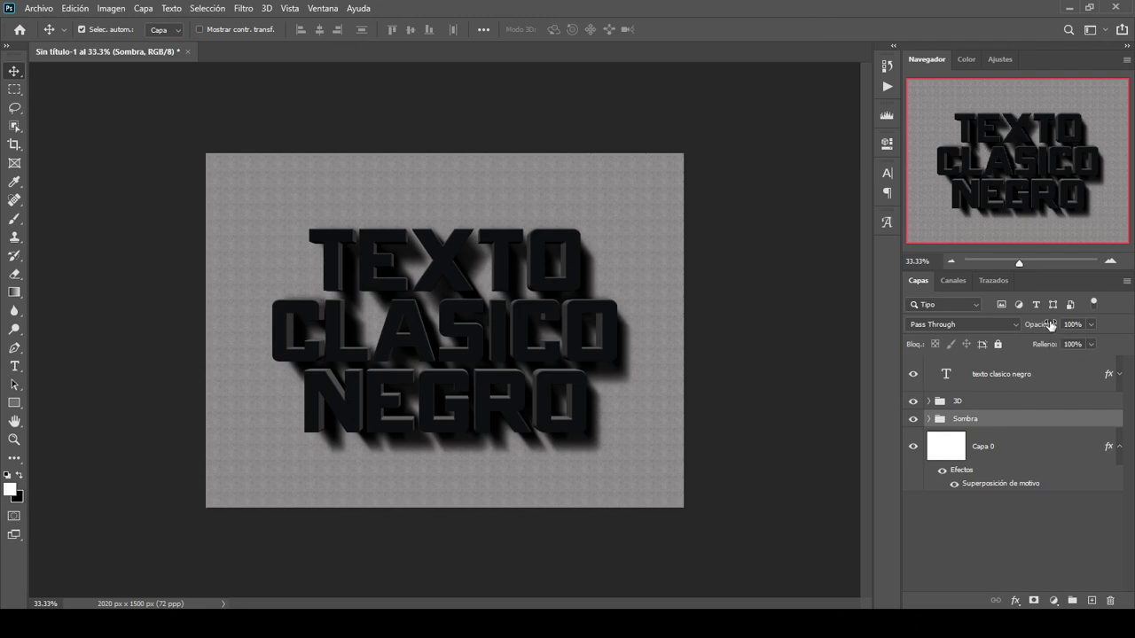
{"action": "left_click_drag", "start_coordinate": [1051, 324], "coordinate": [1026, 325]}
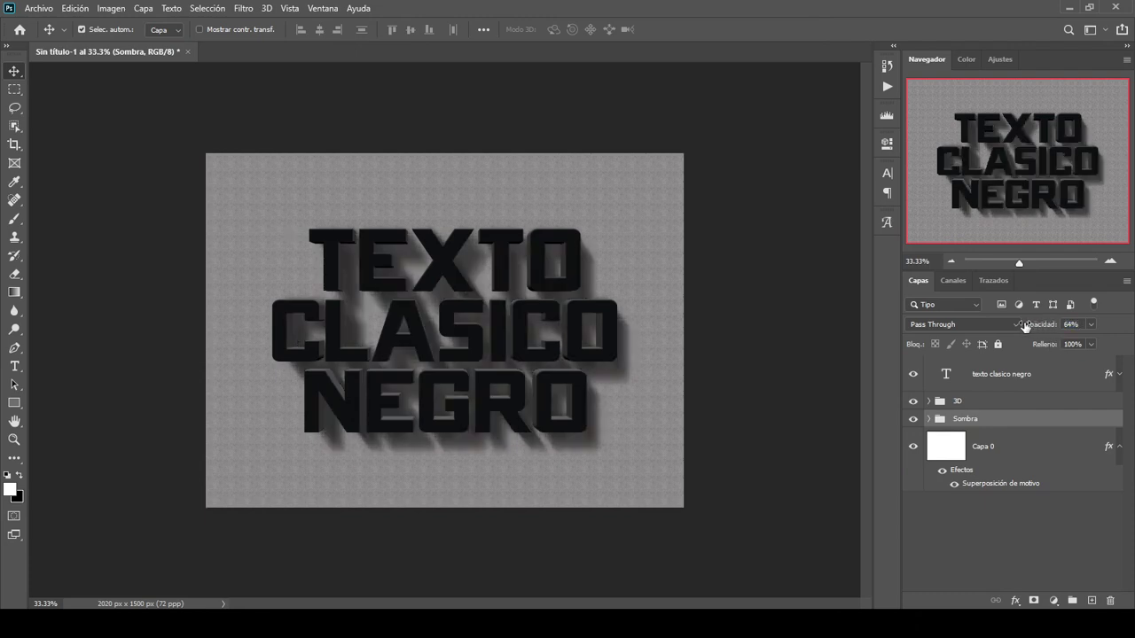